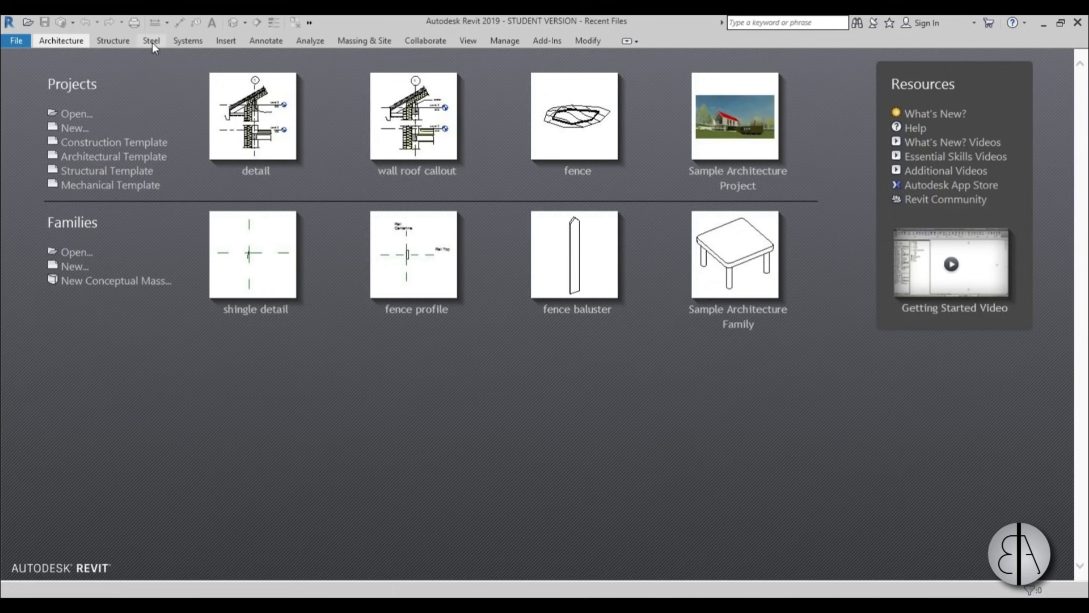
Create a new project from the Architectural Template
click(161, 162)
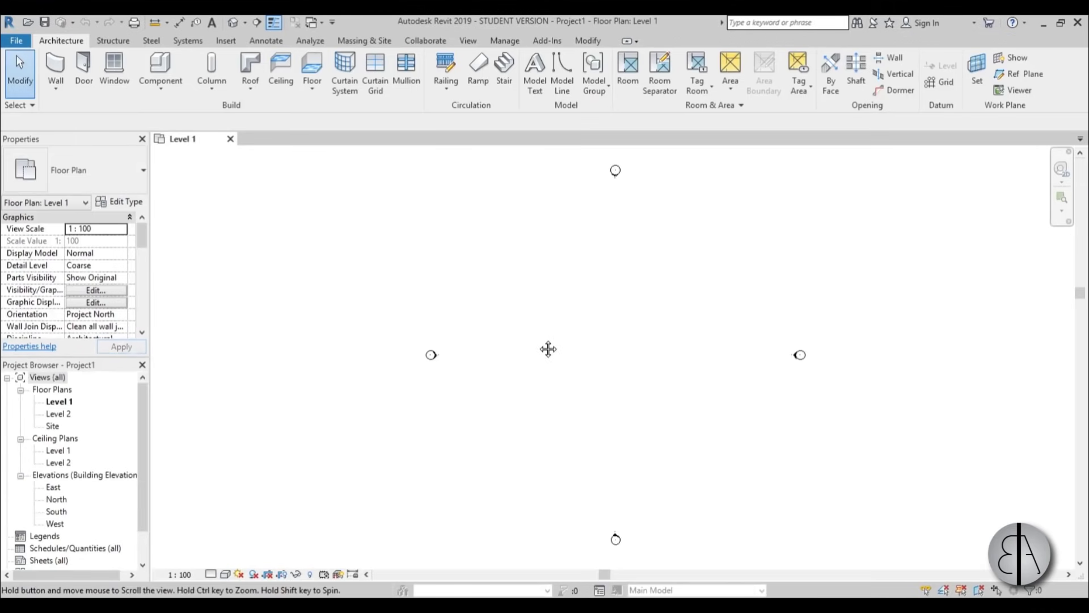
middle_drag(548, 349, 469, 343)
Set the project's length units to meters with 2 decimal places
key(u)
key(n)
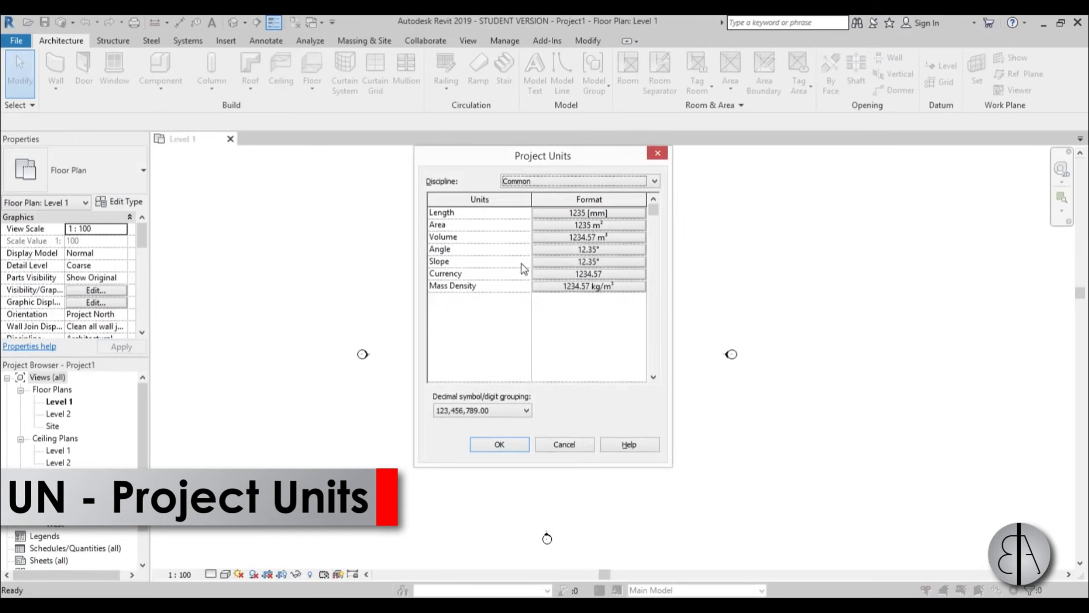
click(568, 214)
click(582, 237)
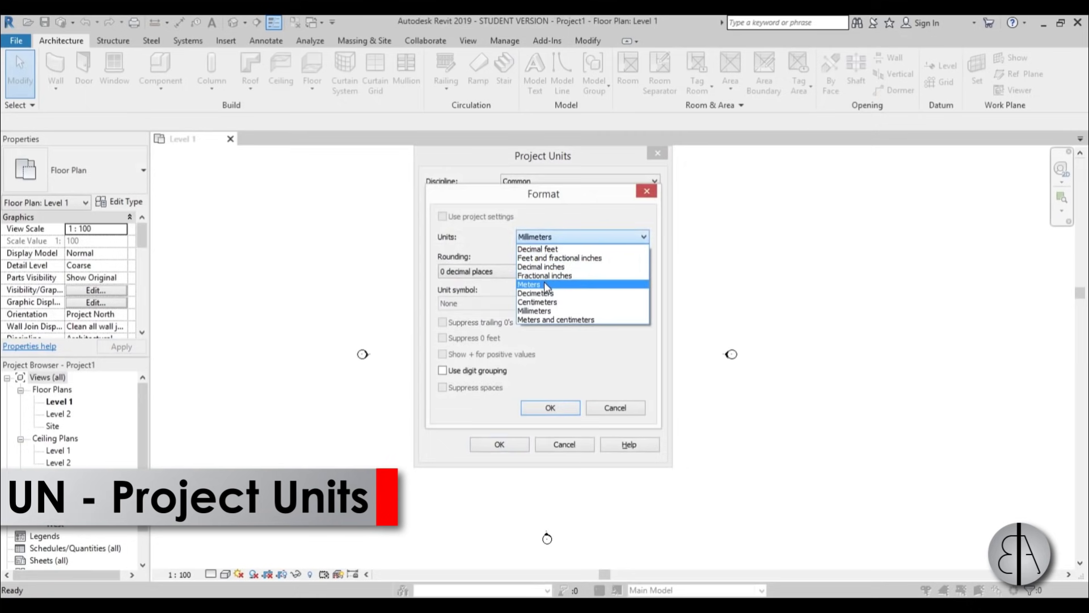
click(562, 315)
click(511, 272)
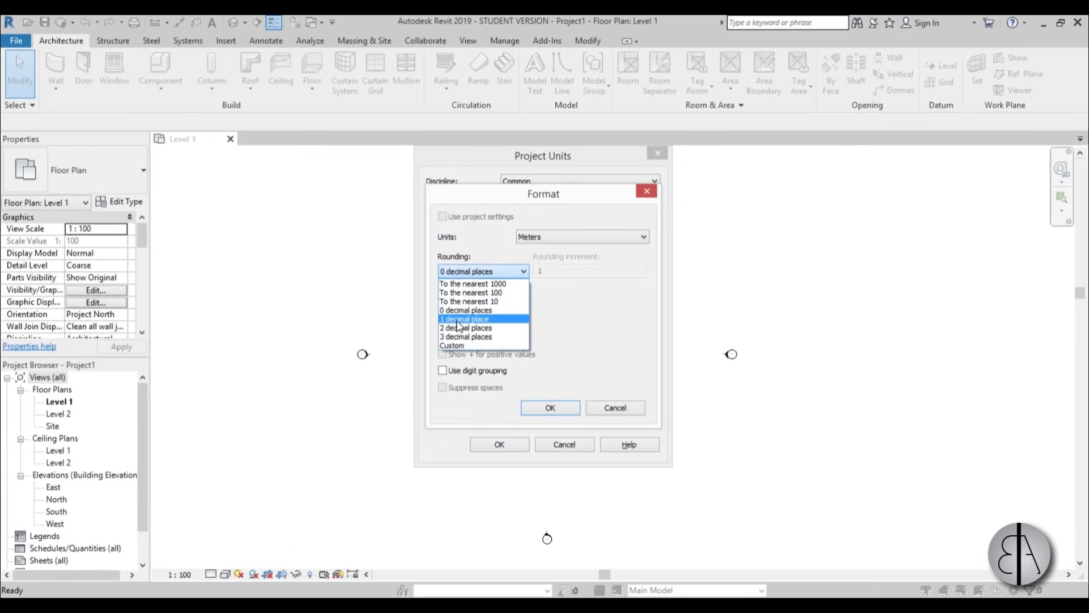
click(456, 330)
click(548, 408)
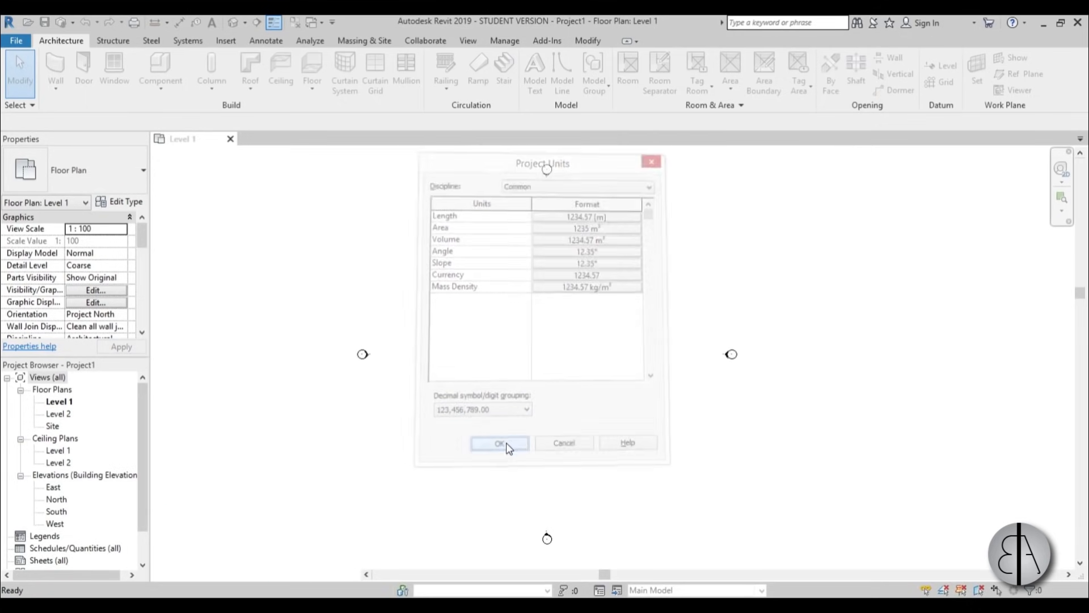
click(505, 444)
middle_drag(571, 368, 551, 372)
click(151, 43)
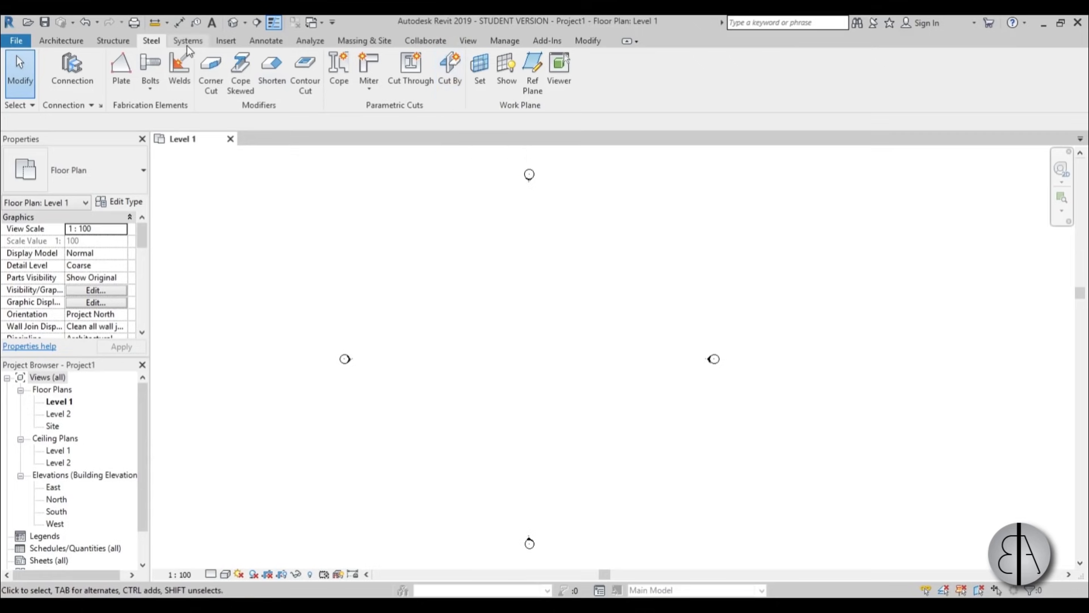
click(118, 43)
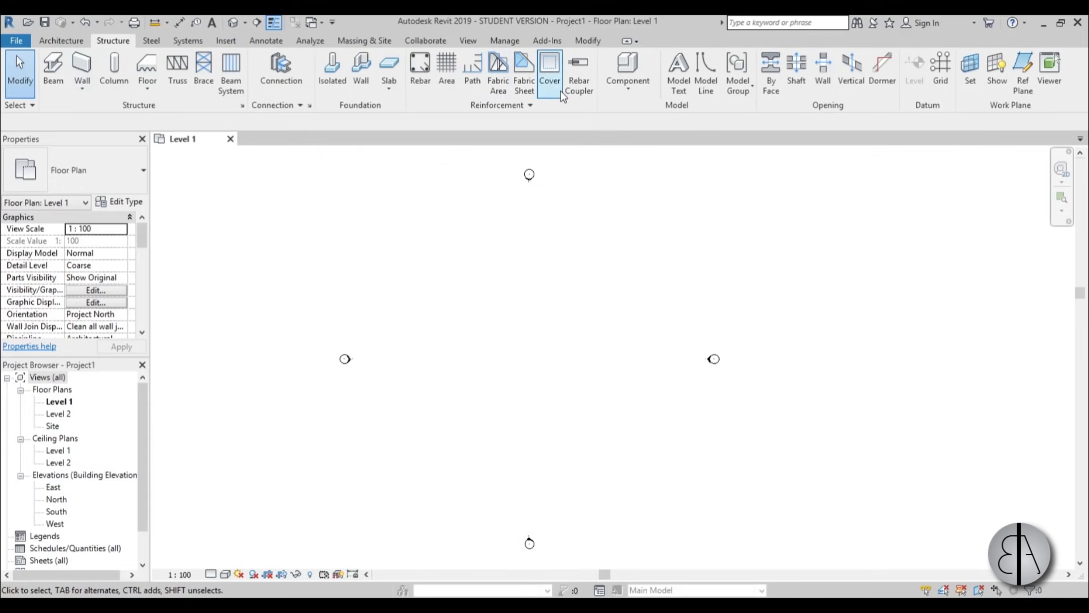
mouse_move(488, 362)
middle_down()
mouse_move(476, 372)
mouse_move(478, 363)
middle_up()
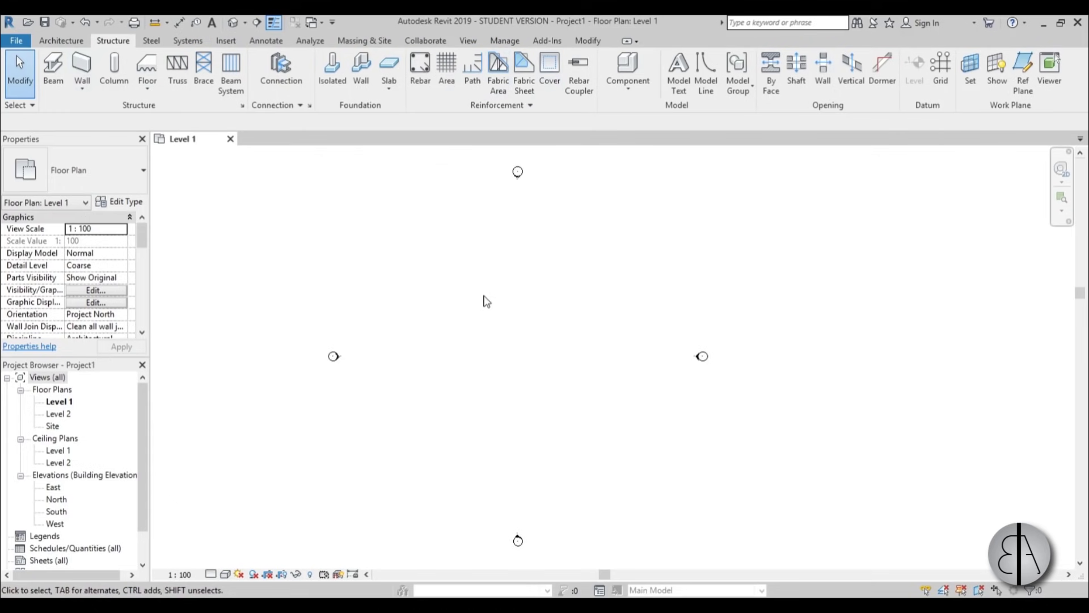
middle_drag(492, 323, 493, 323)
Draw the first vertical grid line on Level 1, between the west elevation marker and the middle of the plan
key(g)
key(r)
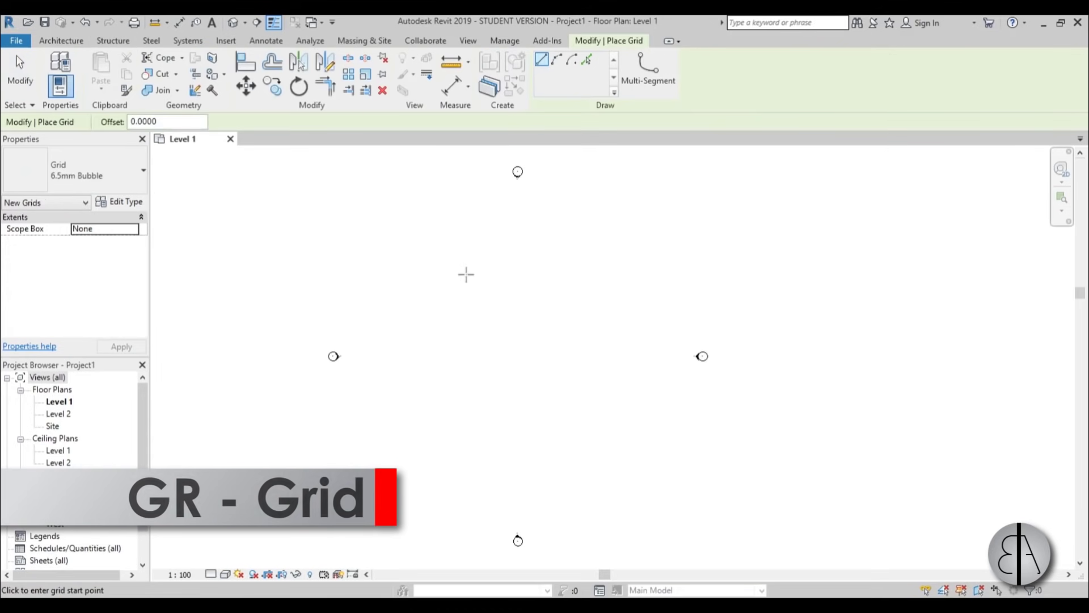
click(421, 238)
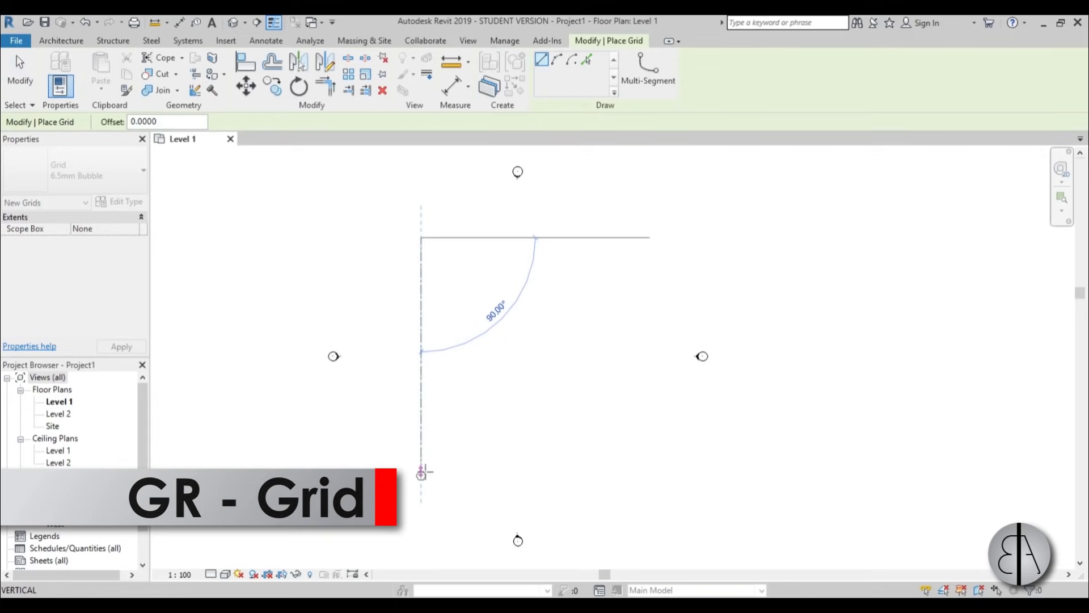
click(421, 486)
key(Escape)
key(Escape)
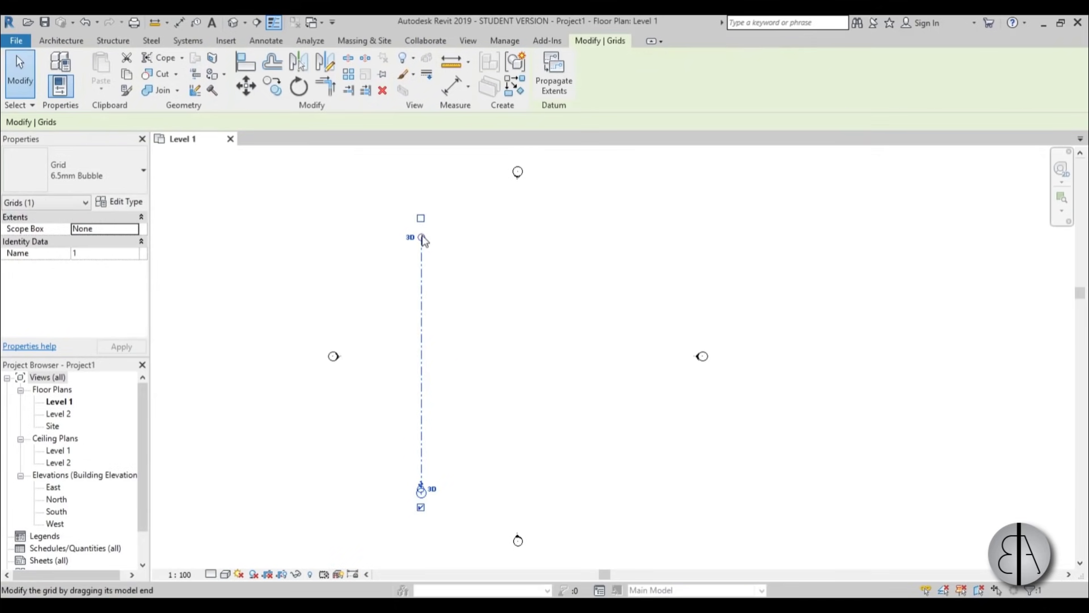
key(Escape)
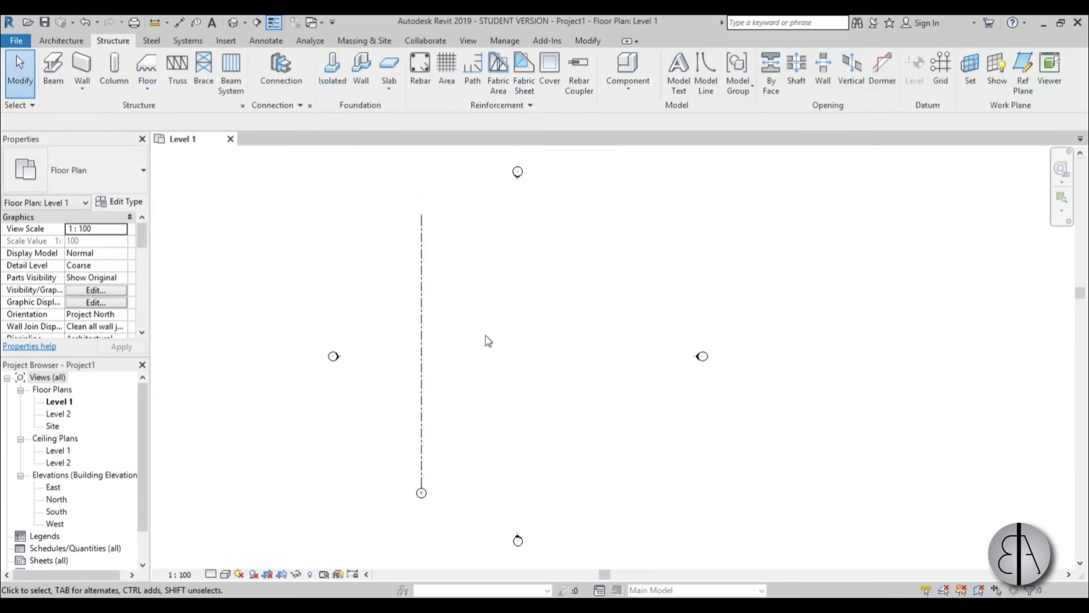
Add three more vertical grid lines to the east of grid 1 by picking lines with an 8 m offset
key(g)
key(r)
click(586, 59)
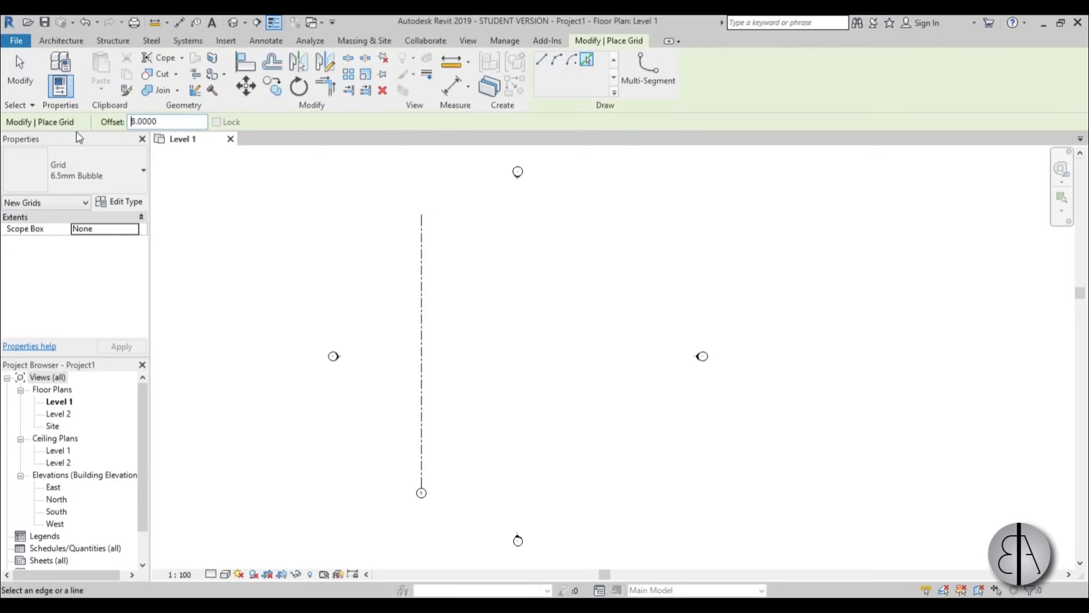
click(429, 372)
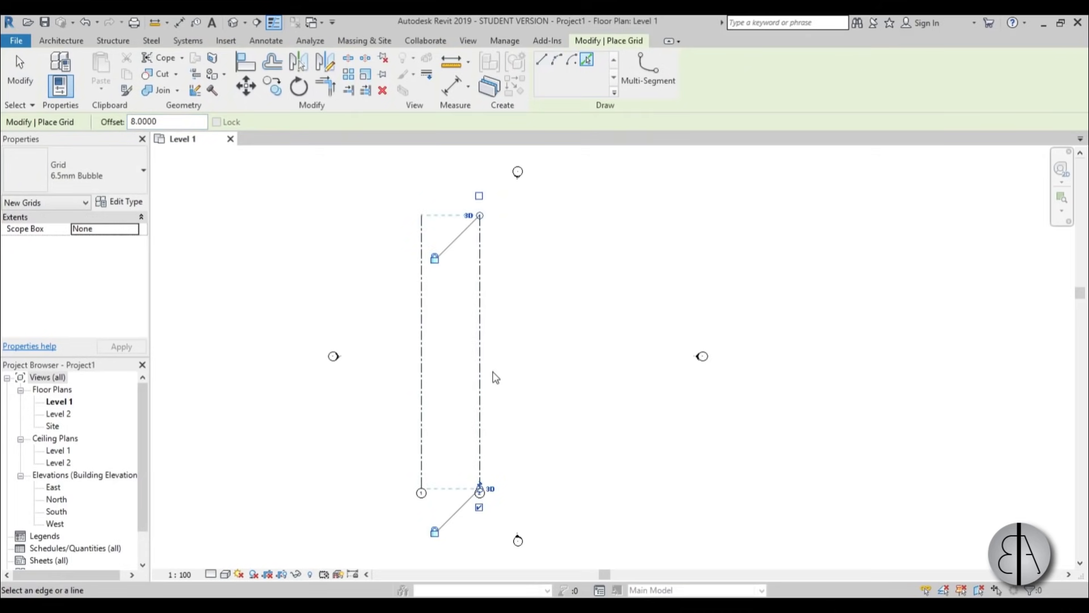
click(483, 380)
click(544, 396)
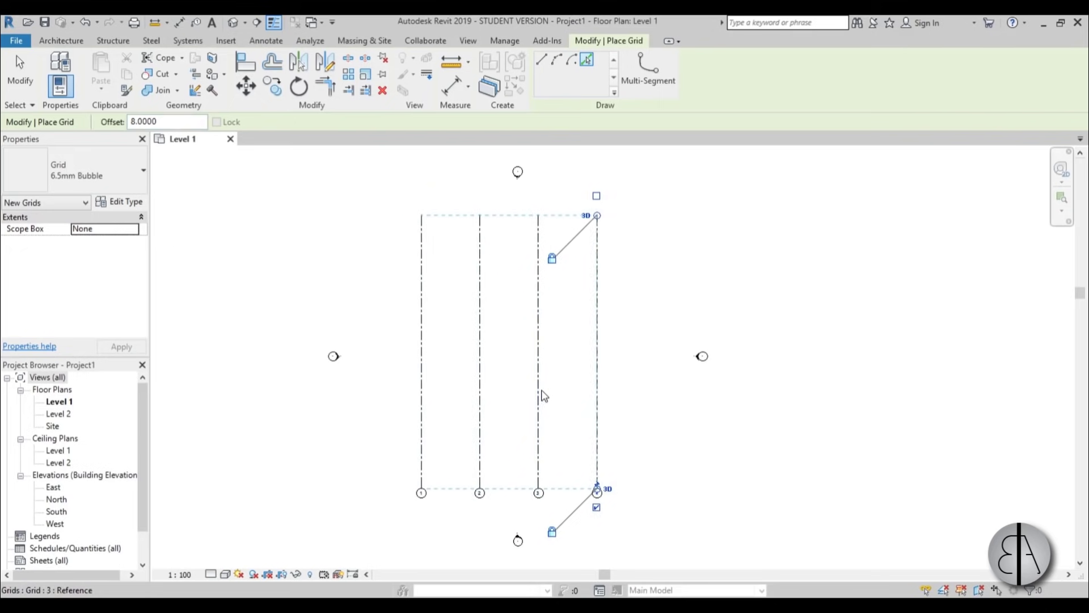
scroll(539, 438, up, 2)
key(Escape)
key(Escape)
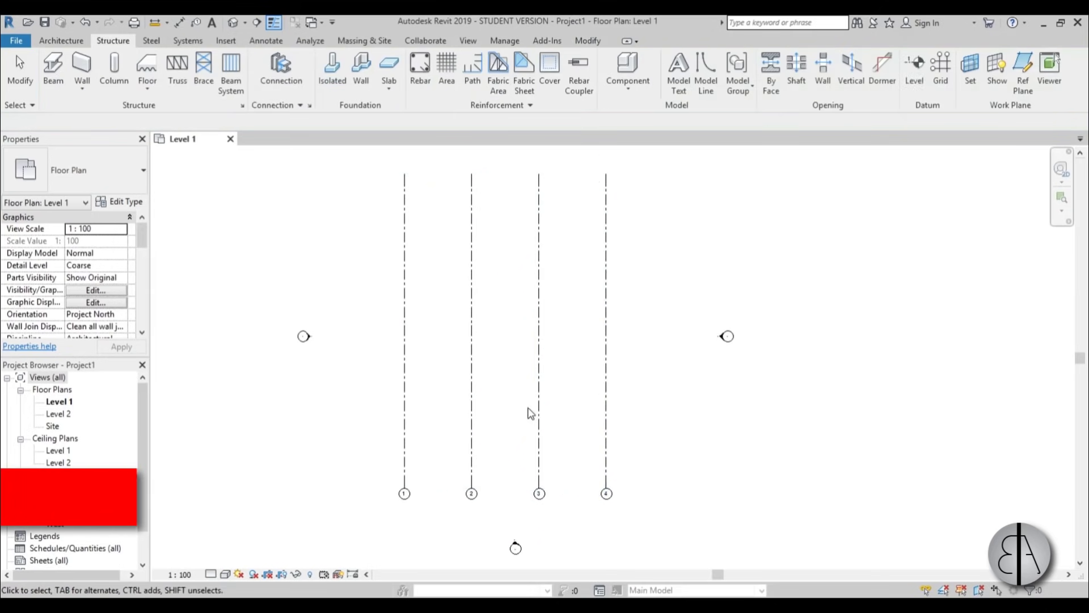
Draw a horizontal grid line from east to west across the lower part of the four vertical grids
key(g)
key(r)
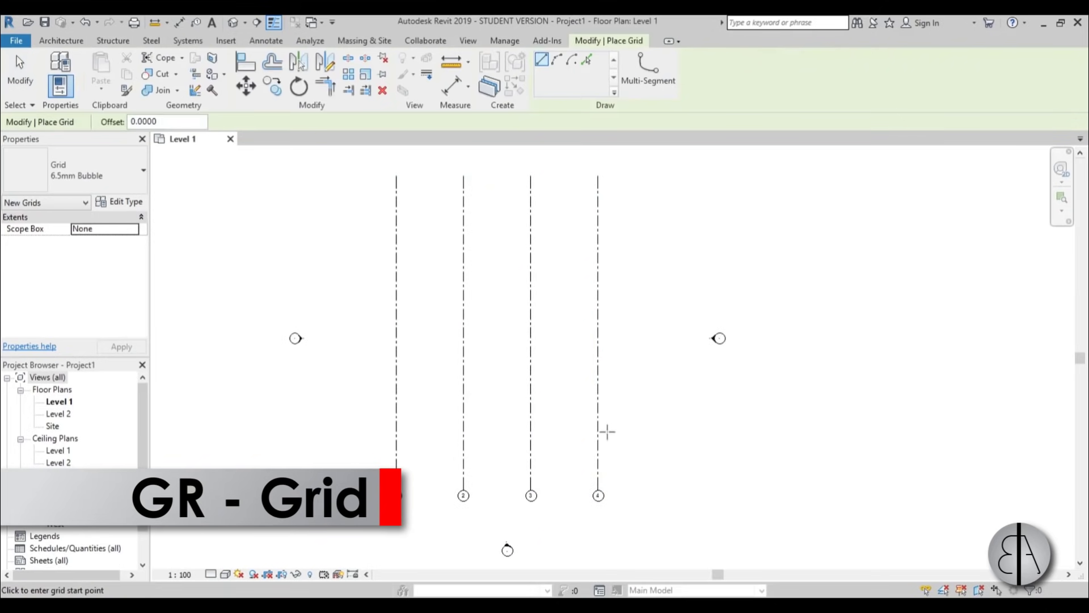
click(634, 455)
click(341, 455)
key(Escape)
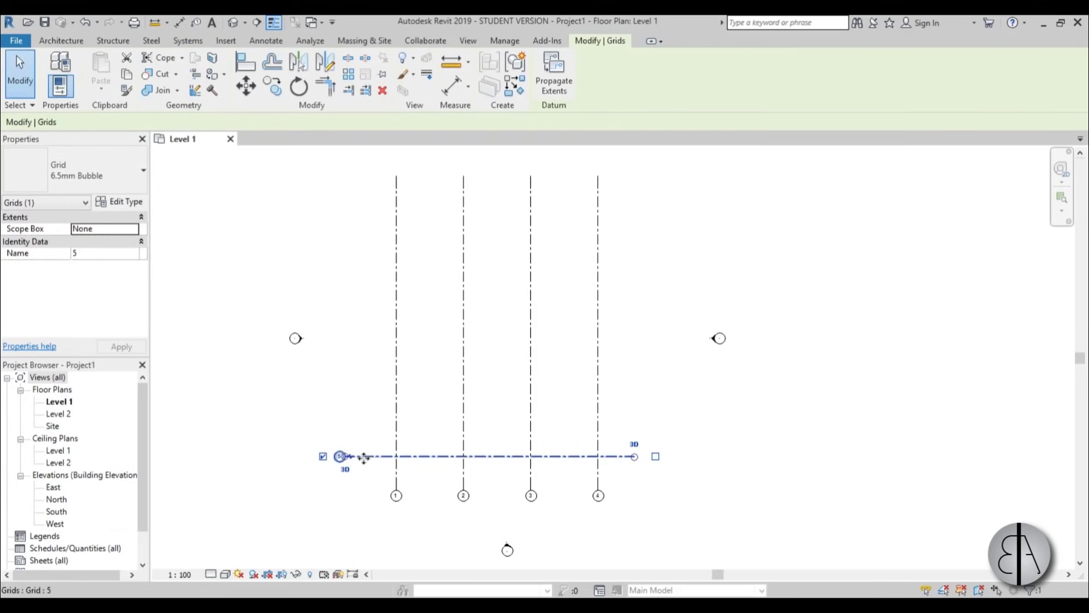
Rename the new horizontal grid line to A
click(104, 254)
text(A)
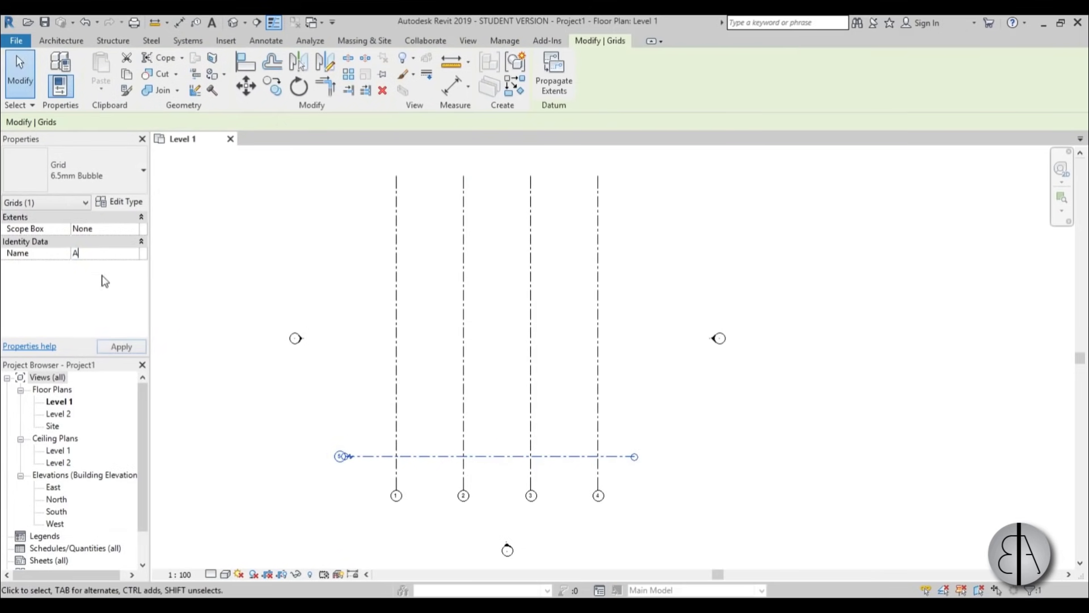
key(Return)
click(245, 504)
scroll(398, 515, up, 2)
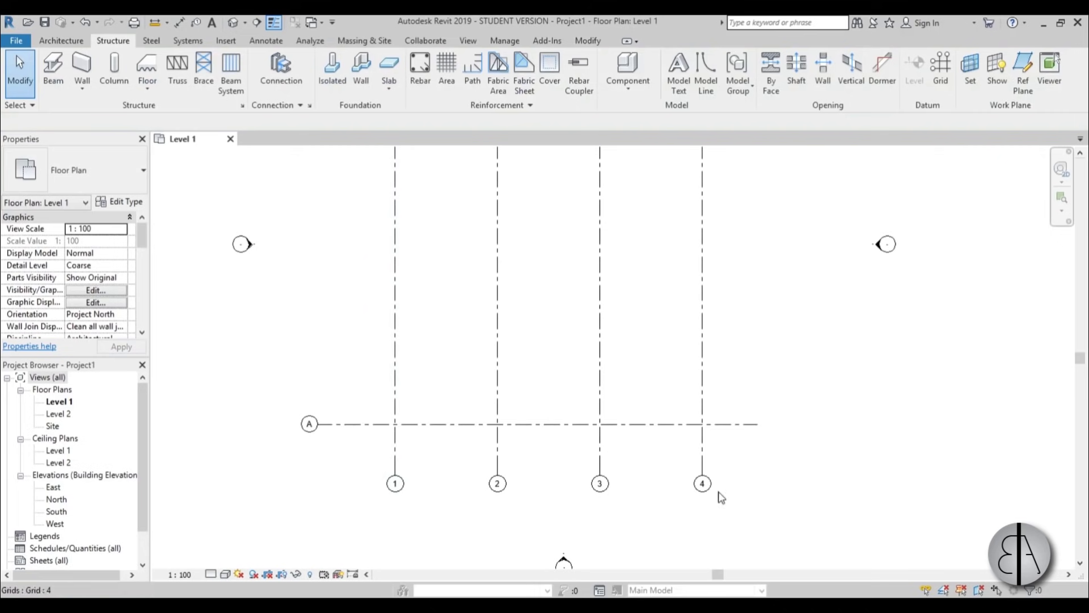
click(527, 433)
click(547, 480)
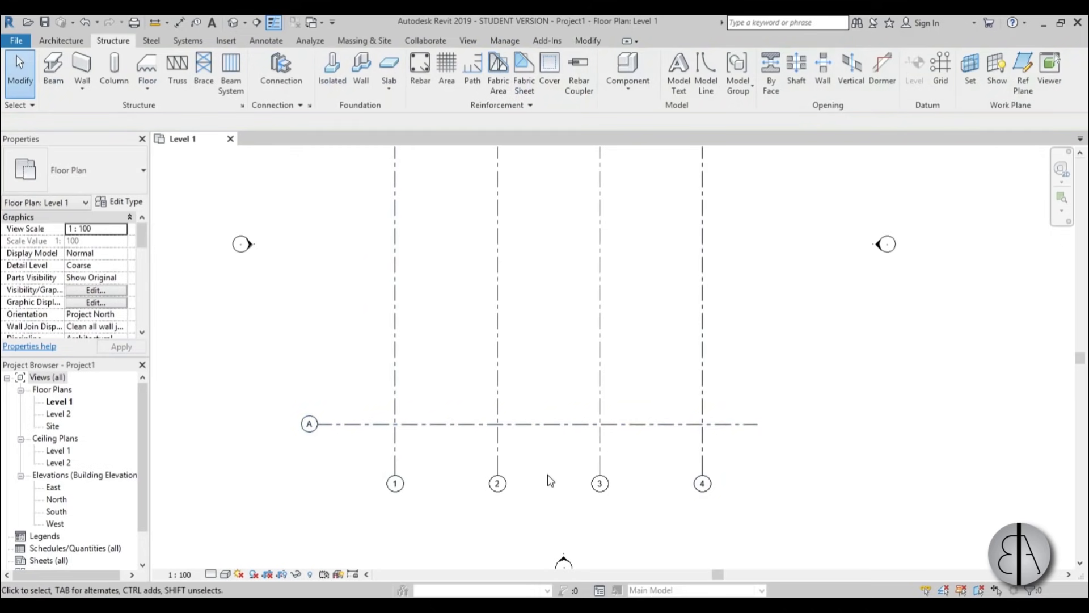
Add two more horizontal grid lines above grid A by picking lines with a 10 m offset
key(g)
key(r)
click(587, 59)
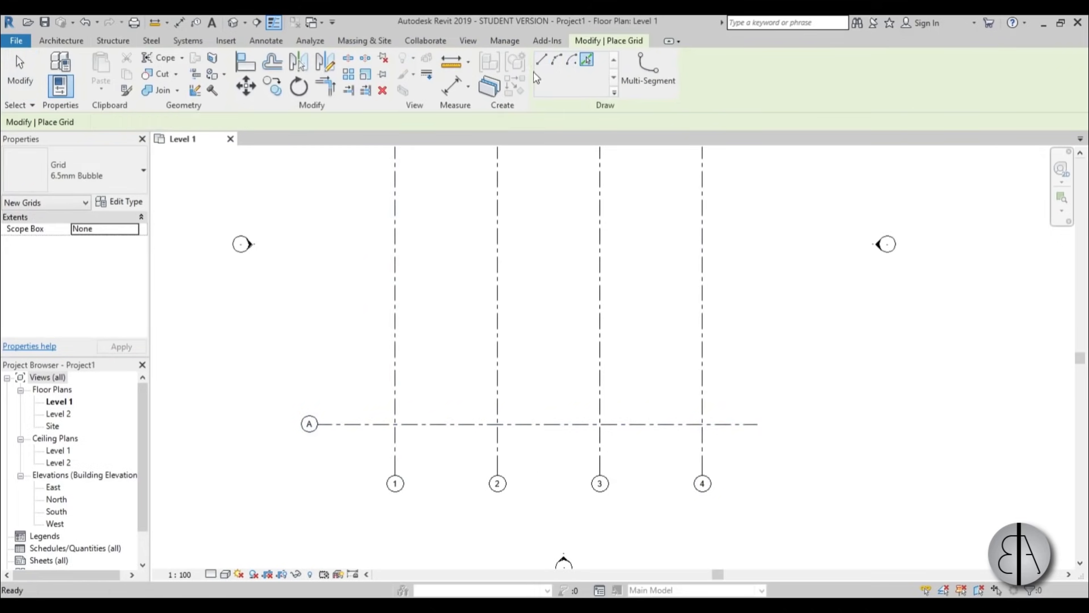
click(144, 121)
text(10)
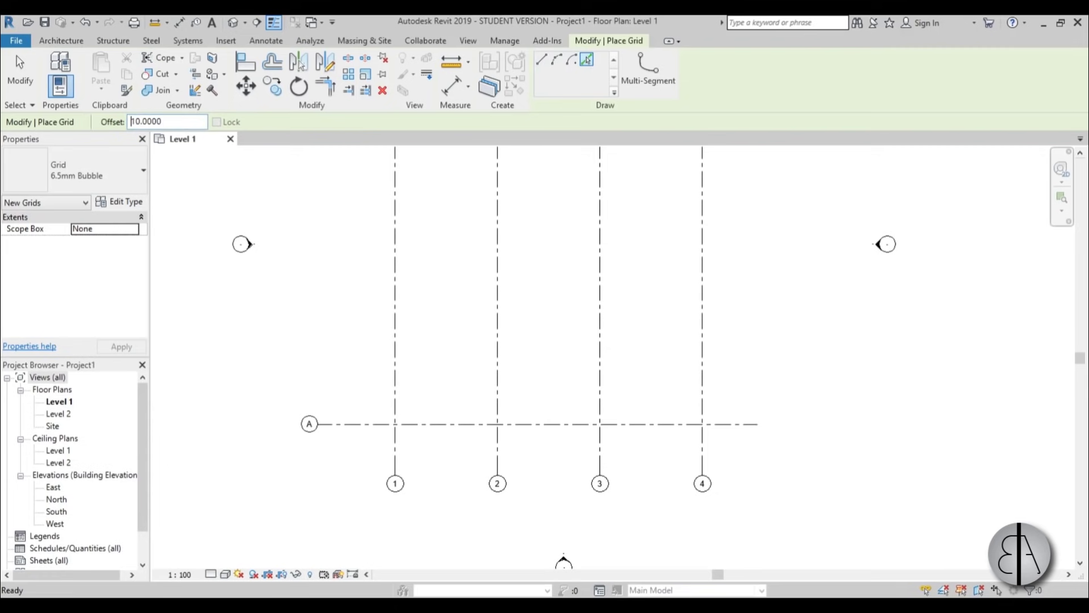
click(433, 425)
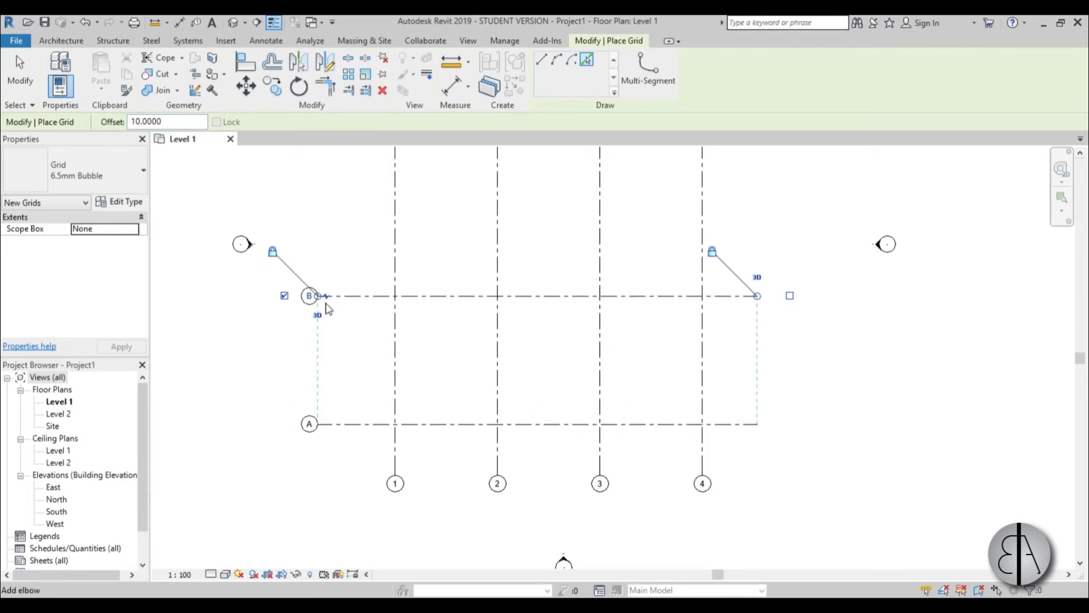
click(425, 299)
scroll(433, 333, down, 3)
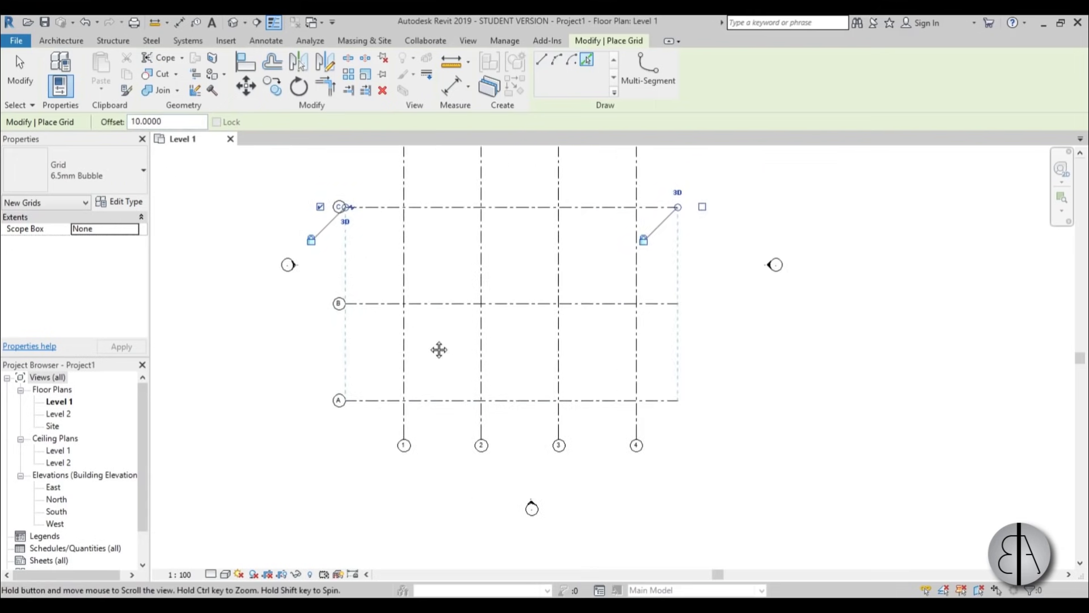
key(Escape)
key(Escape)
click(377, 390)
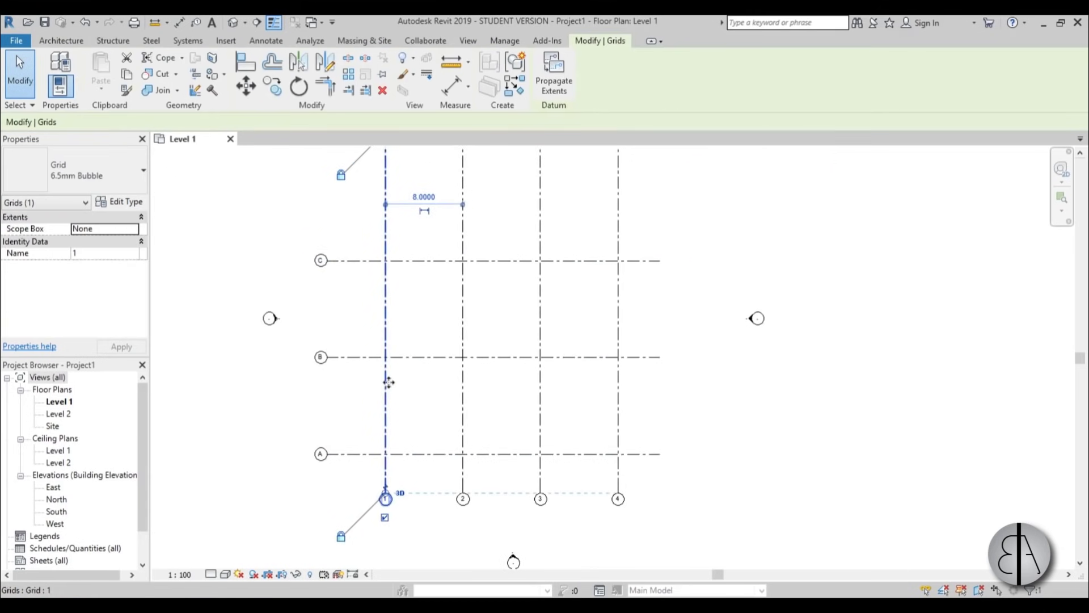
scroll(385, 383, down, 1)
key(Escape)
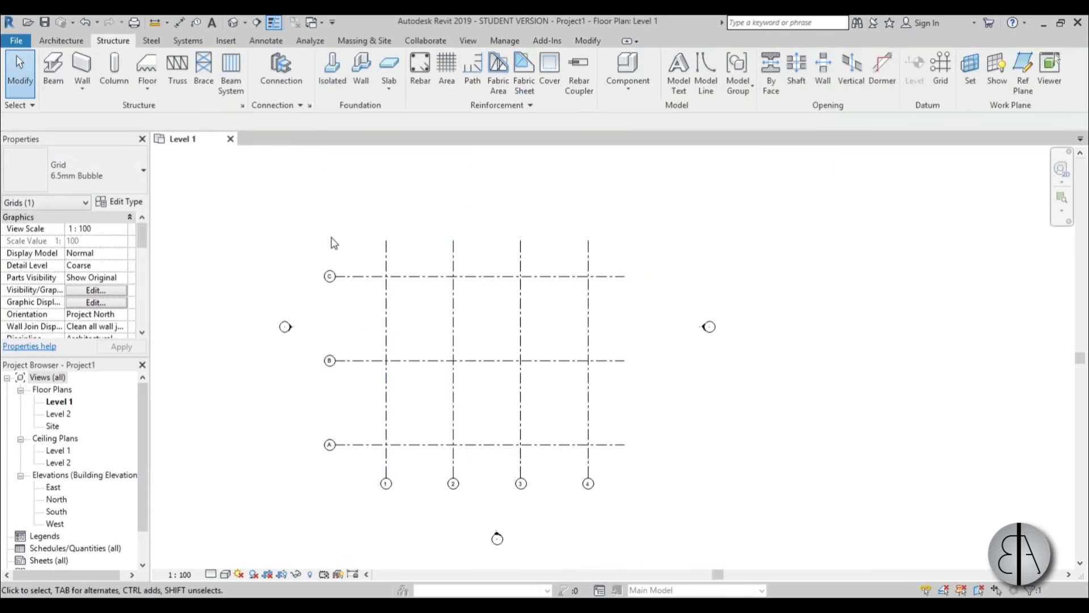
Start placing vertical UC305x305x97 structural columns, set by Height up to Level 2
scroll(430, 355, up, 3)
middle_drag(460, 425, 409, 405)
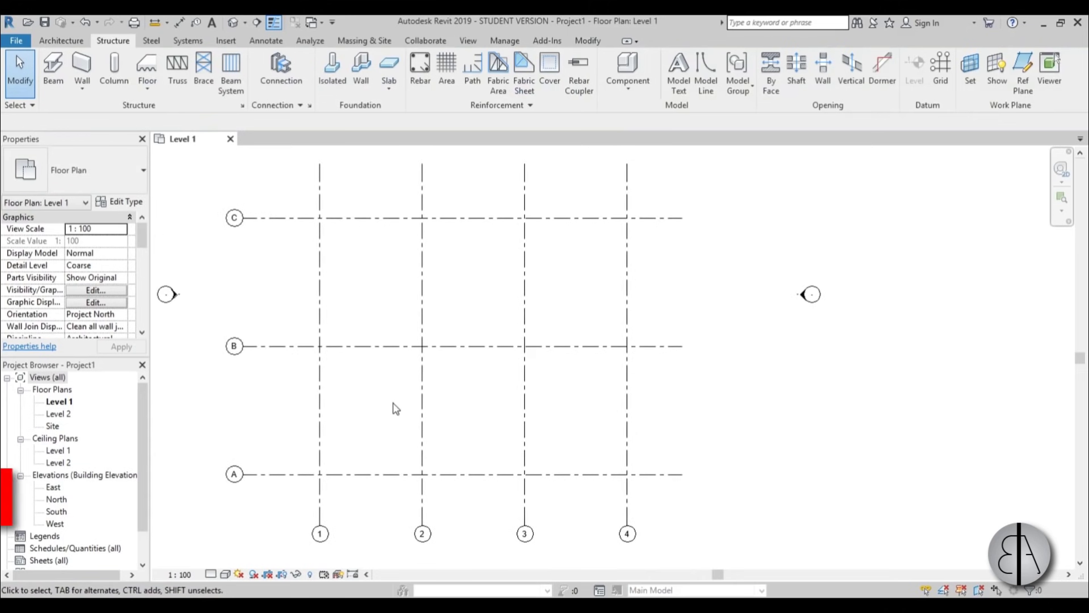
key(c)
key(l)
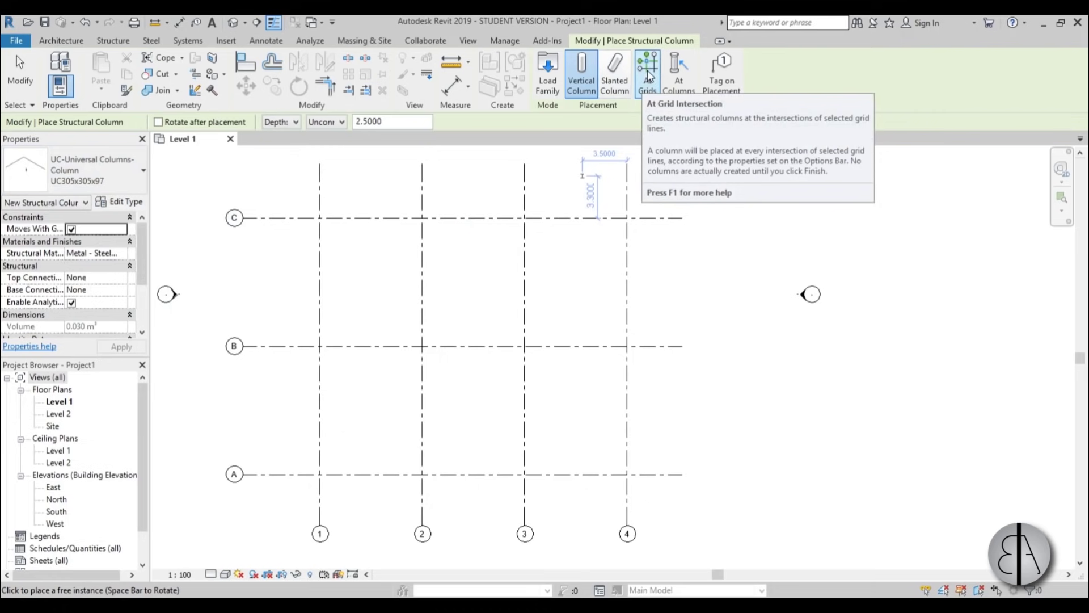
click(282, 126)
click(280, 144)
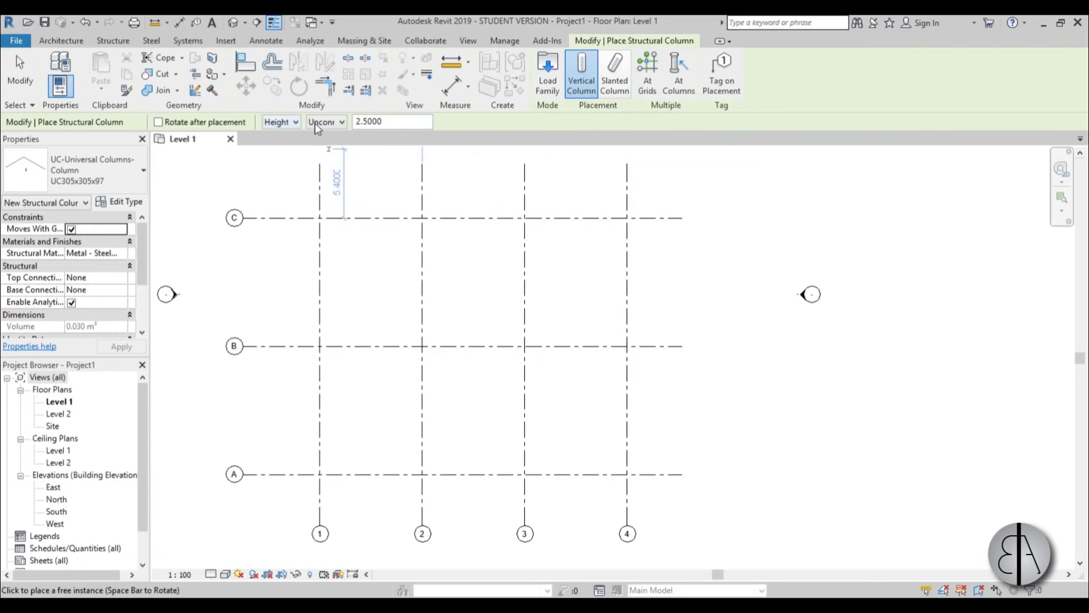
click(318, 124)
click(331, 146)
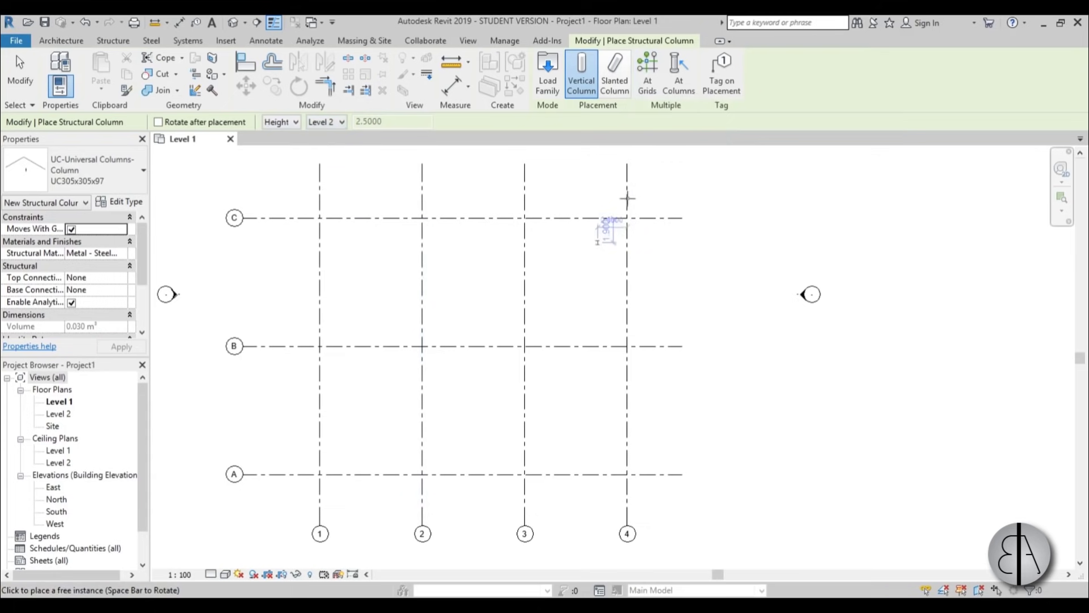
Place structural columns at every intersection of grids 1 to 4 and A to C using At Grids
click(647, 76)
drag(644, 500, 273, 204)
click(590, 83)
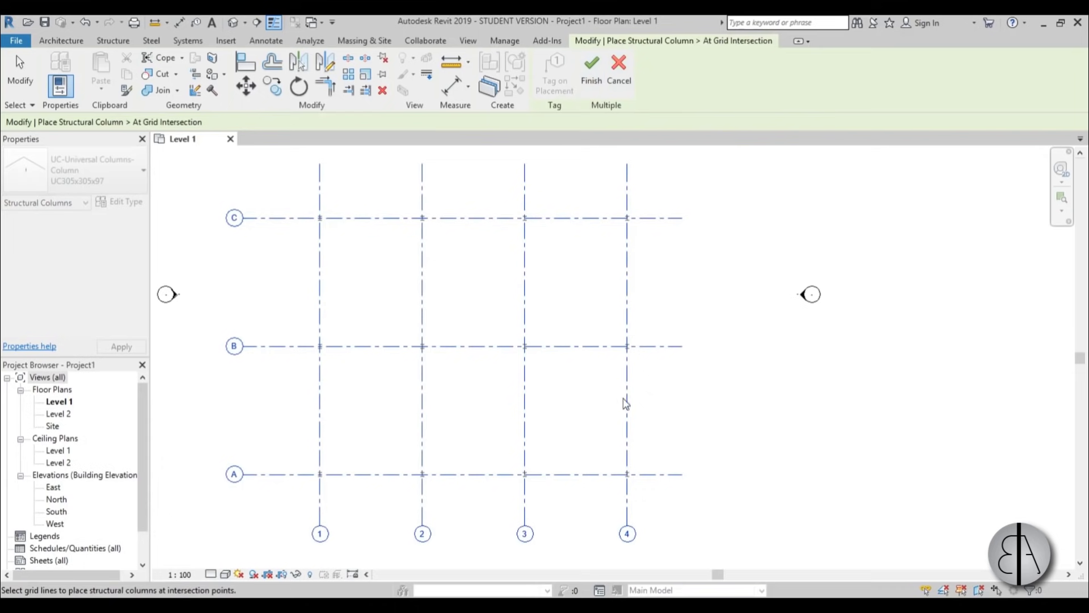
scroll(315, 223, up, 5)
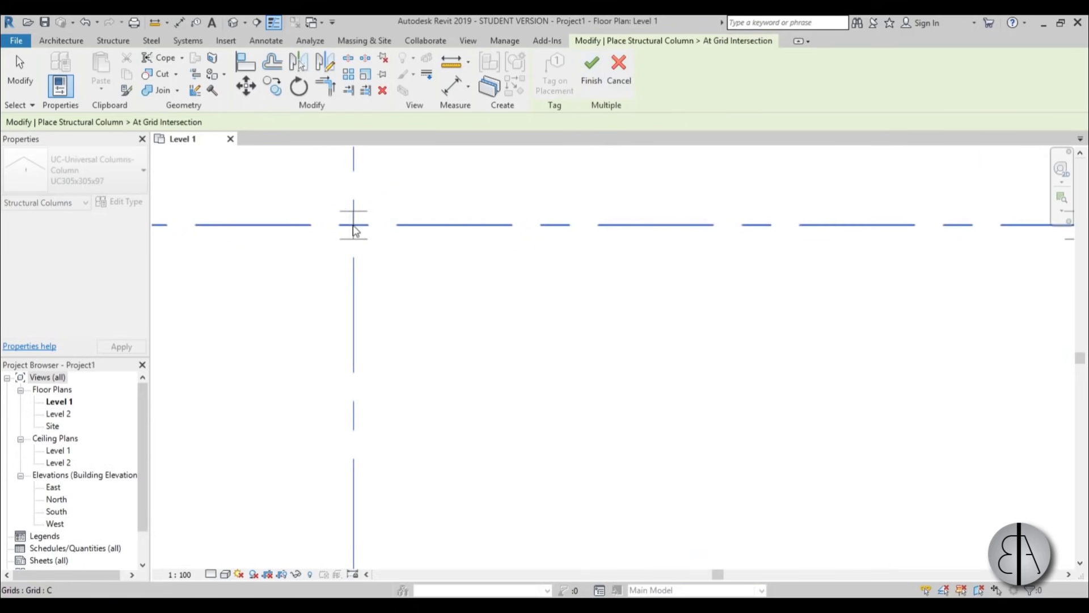
scroll(344, 217, up, 2)
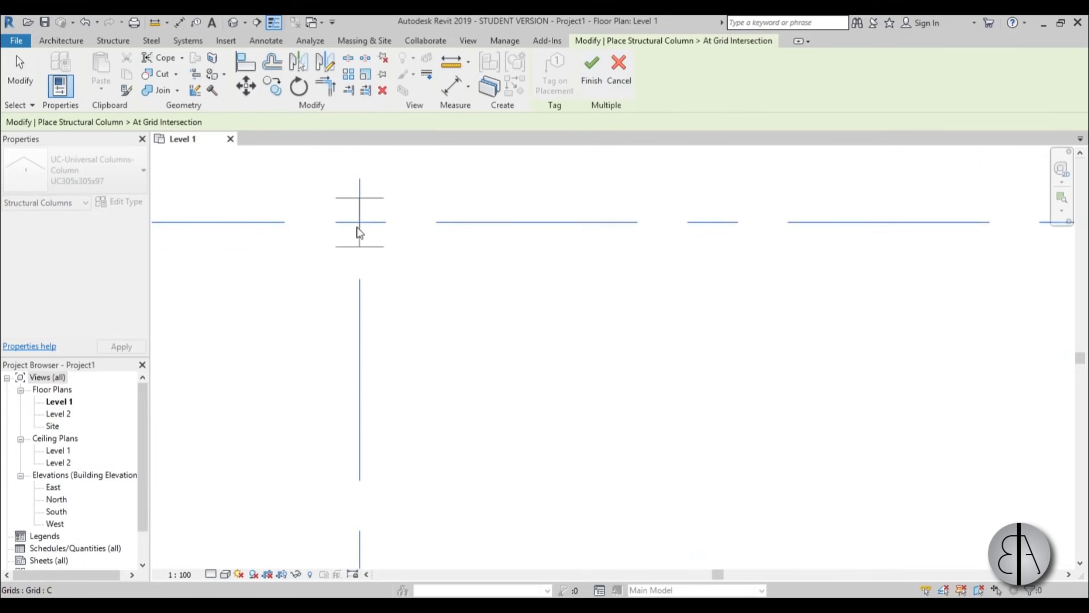
click(594, 87)
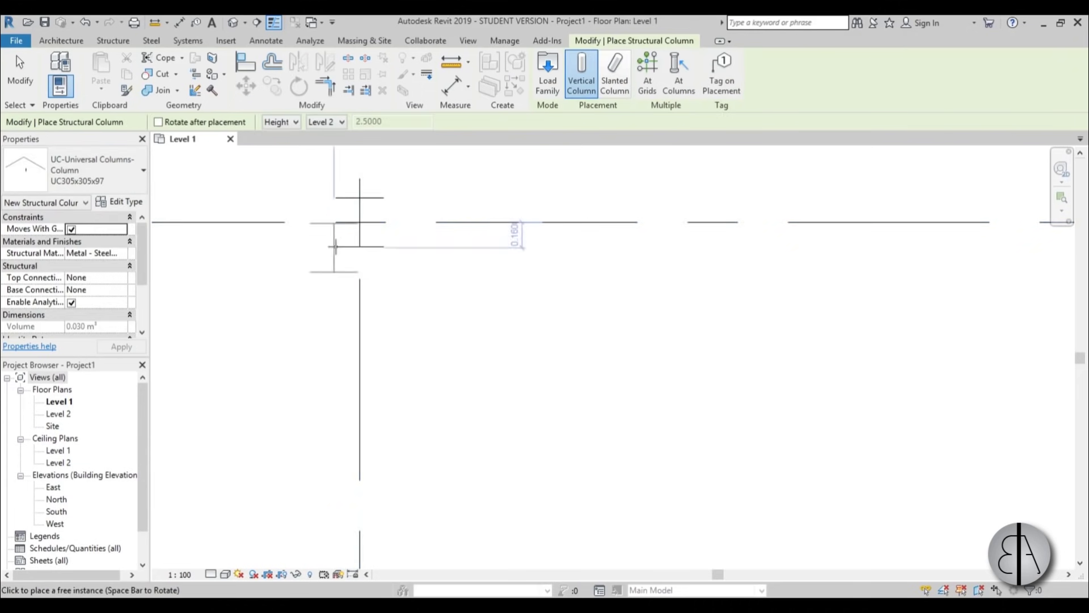
Set the Level 1 plan's detail level to Fine and leave structural column placement
click(217, 575)
click(225, 561)
scroll(347, 197, down, 5)
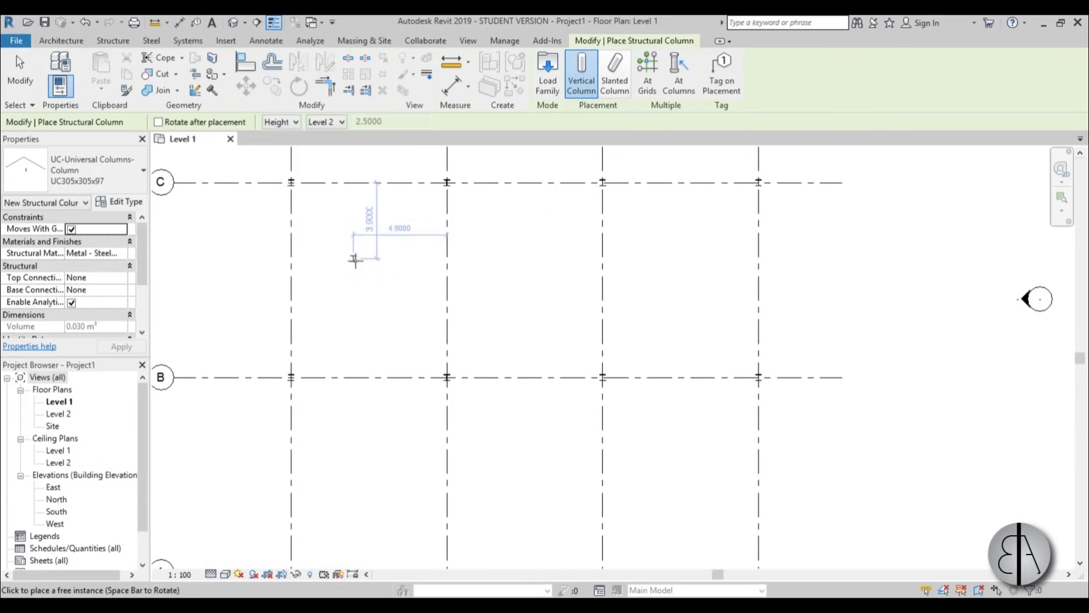
mouse_move(360, 284)
middle_down()
mouse_move(350, 274)
mouse_move(364, 284)
middle_up()
scroll(369, 273, down, 1)
scroll(365, 287, up, 1)
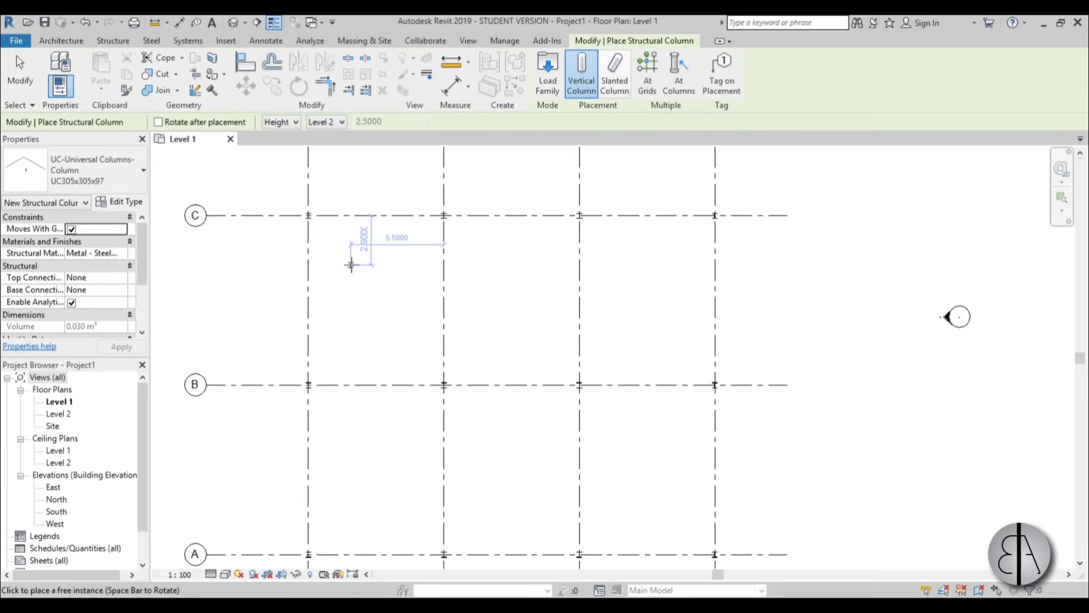
key(Escape)
key(Escape)
middle_drag(358, 279, 352, 267)
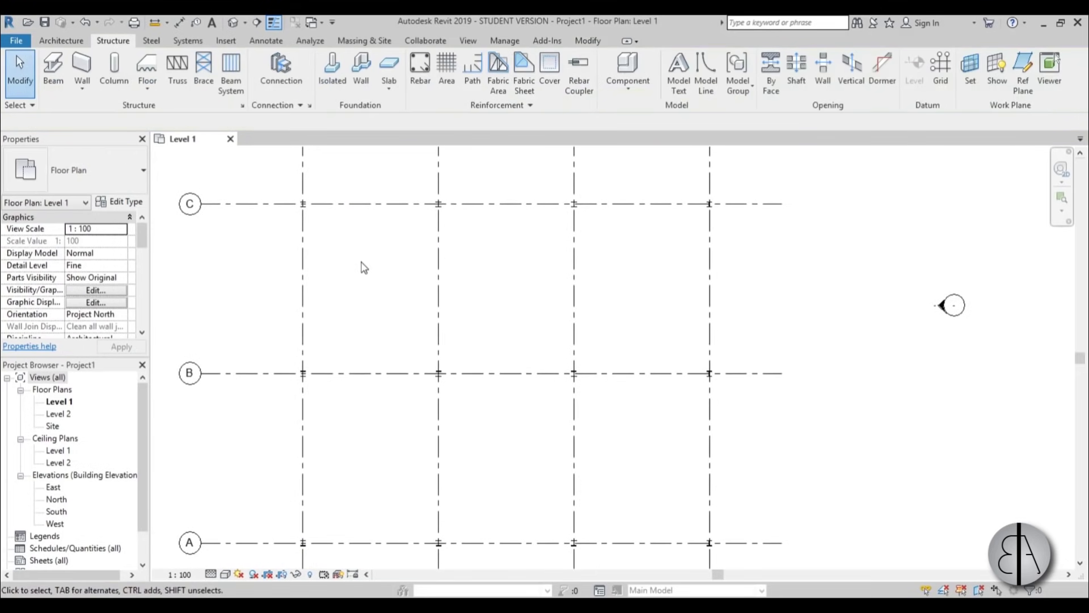
scroll(364, 268, down, 1)
key(b)
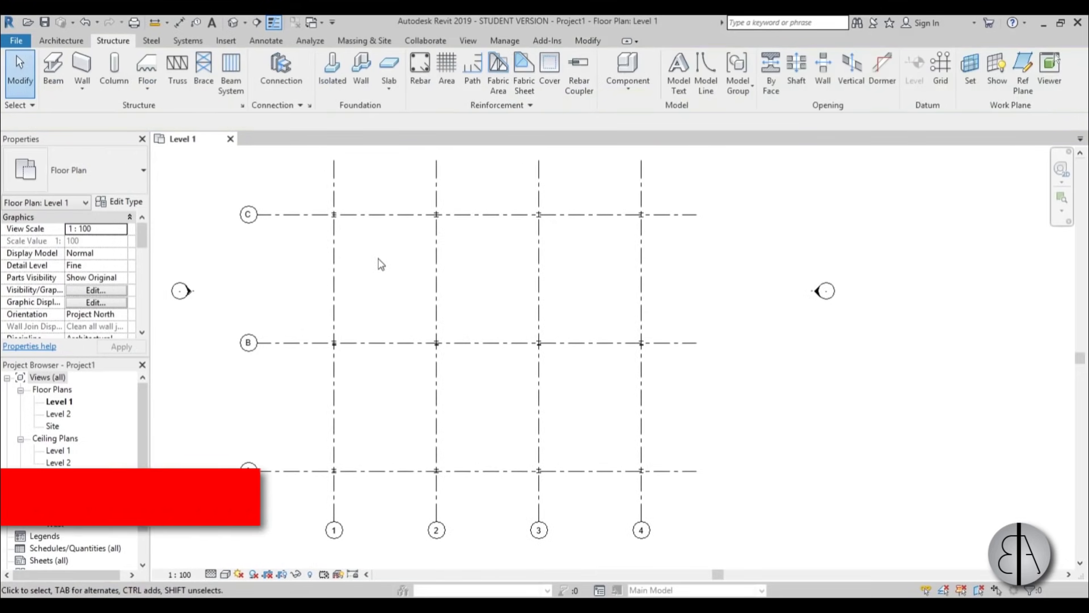
key(m)
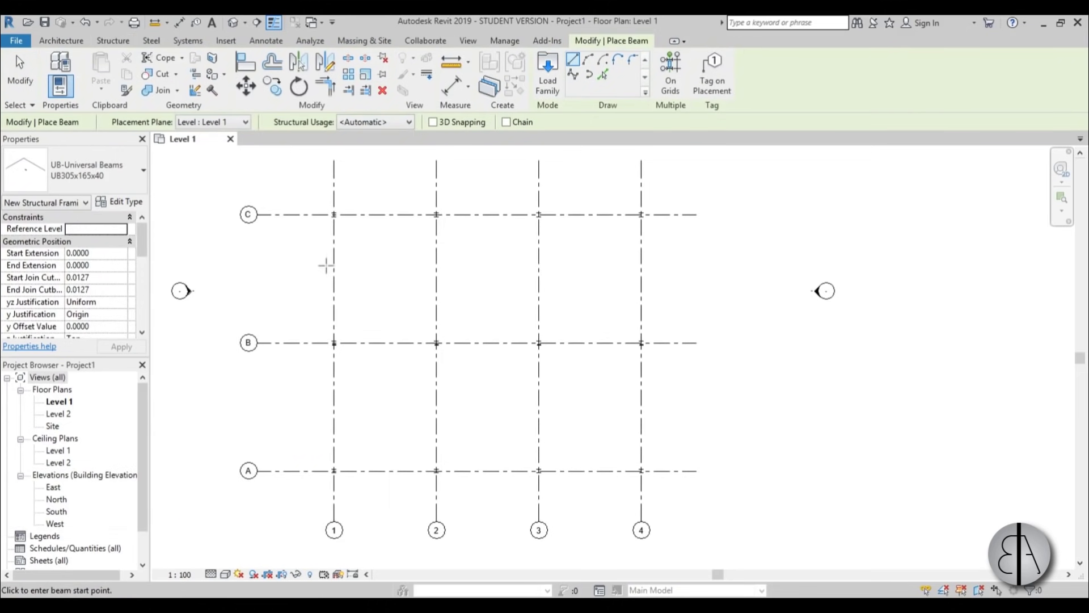
click(83, 179)
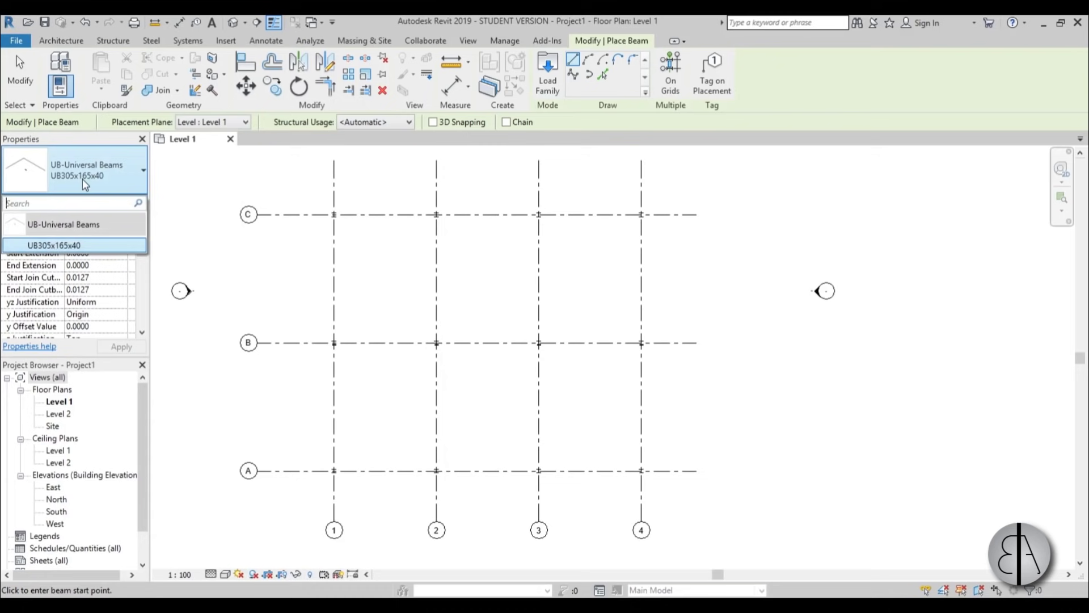
click(83, 178)
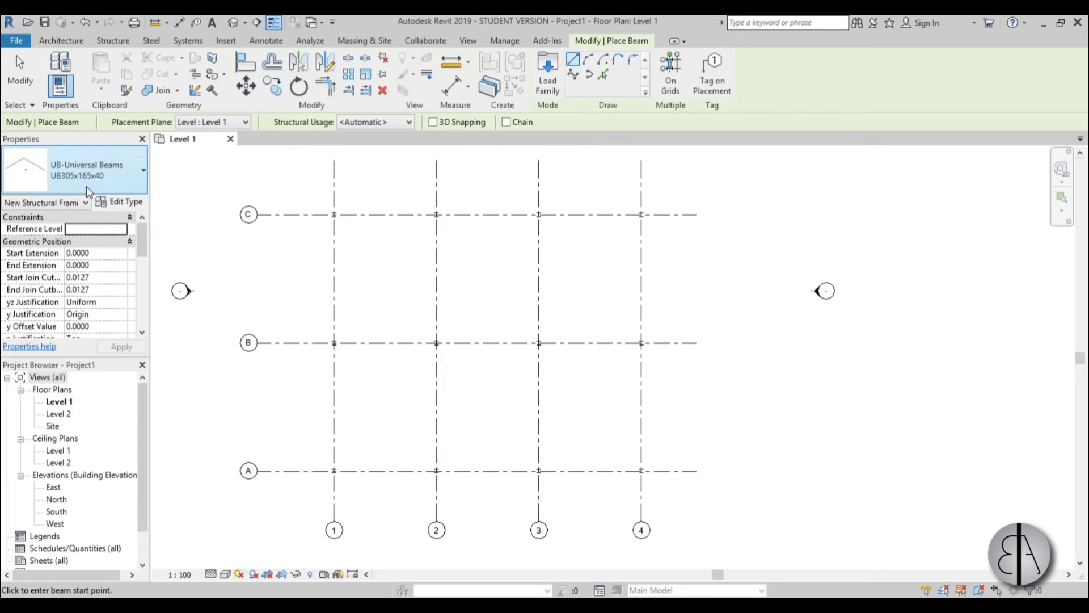
scroll(452, 292, up, 2)
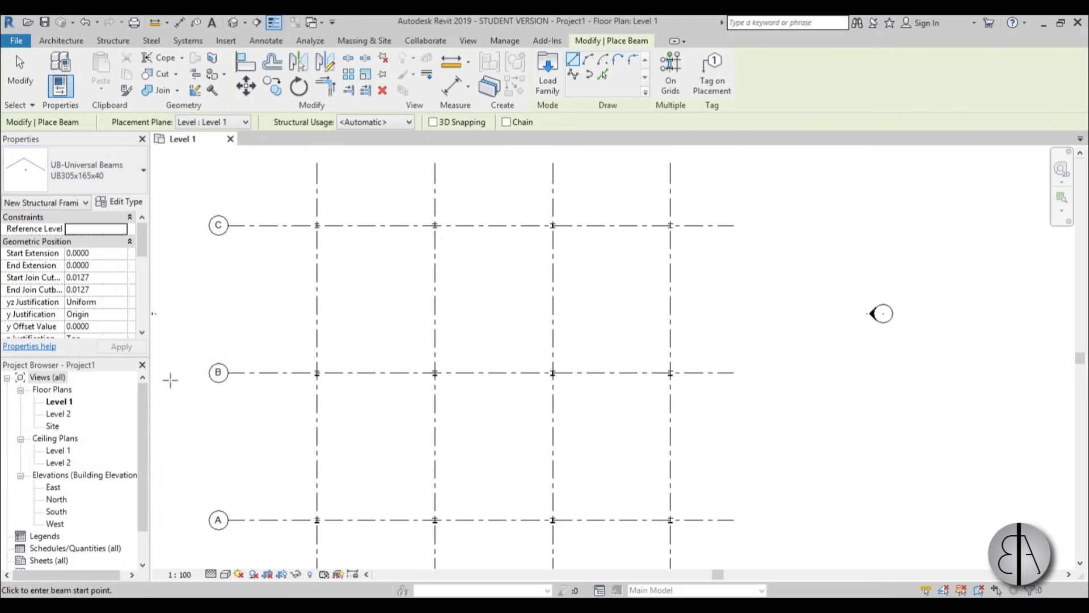
Open the Level 2 floor plan and set its detail level to Fine
double_click(56, 413)
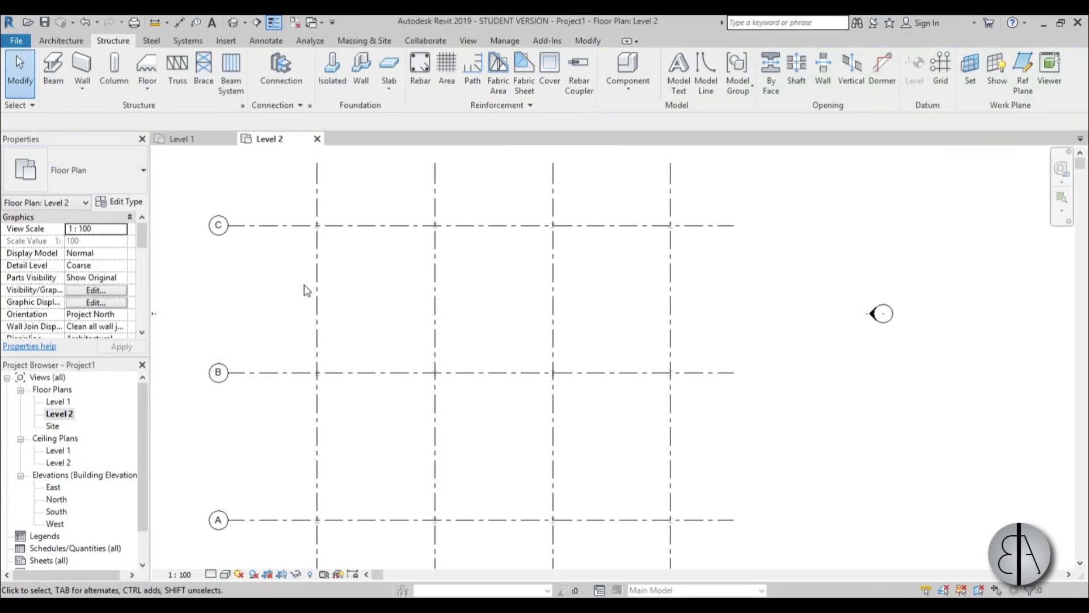
scroll(335, 267, up, 2)
click(211, 574)
click(225, 561)
middle_drag(419, 331, 404, 328)
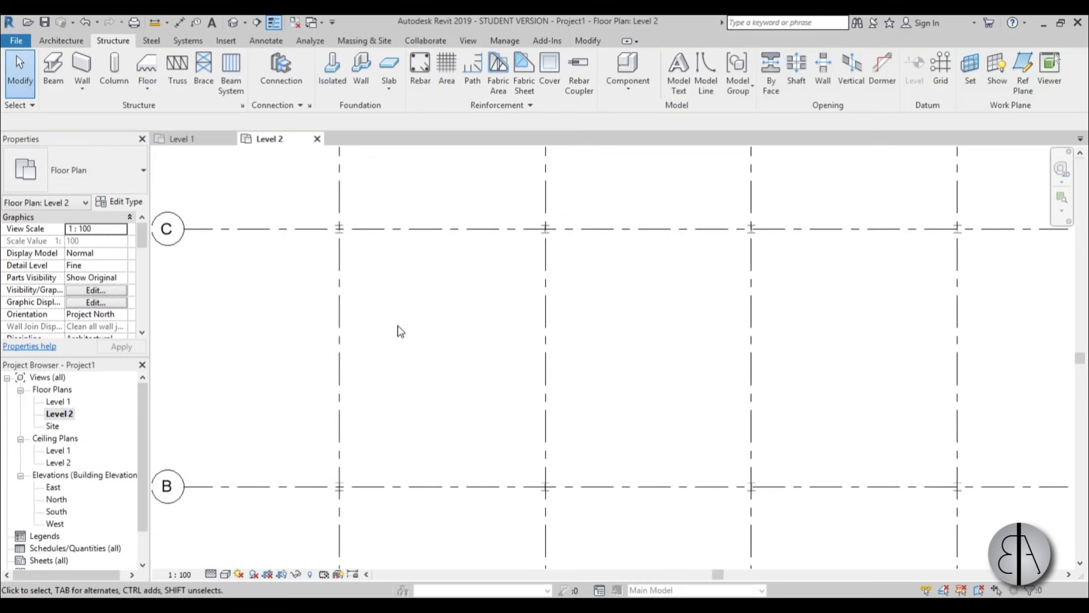
Draw a continuous UB305x165x40 beam about 28.2 m long along grid C, extending past the columns on grids 1 and 4
key(b)
key(m)
scroll(391, 311, down, 2)
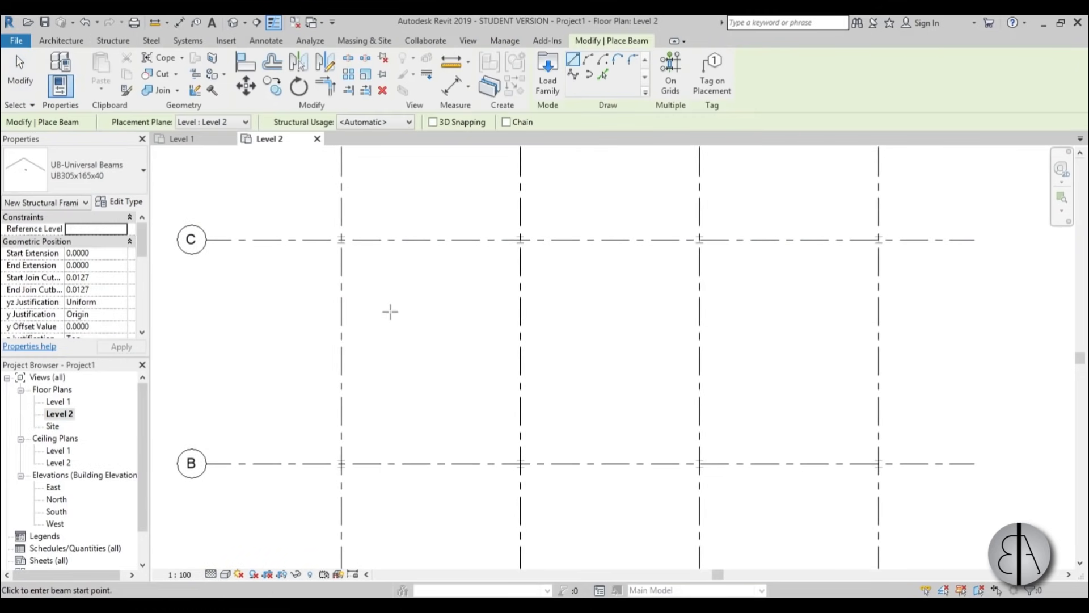
middle_drag(393, 302, 395, 297)
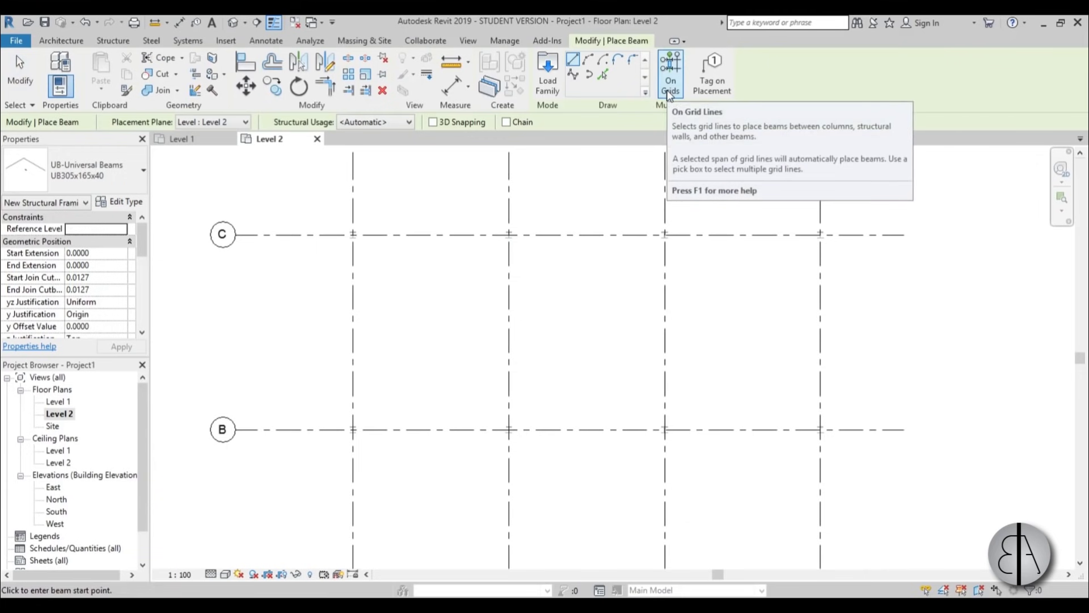
middle_drag(530, 248, 484, 304)
scroll(295, 258, up, 3)
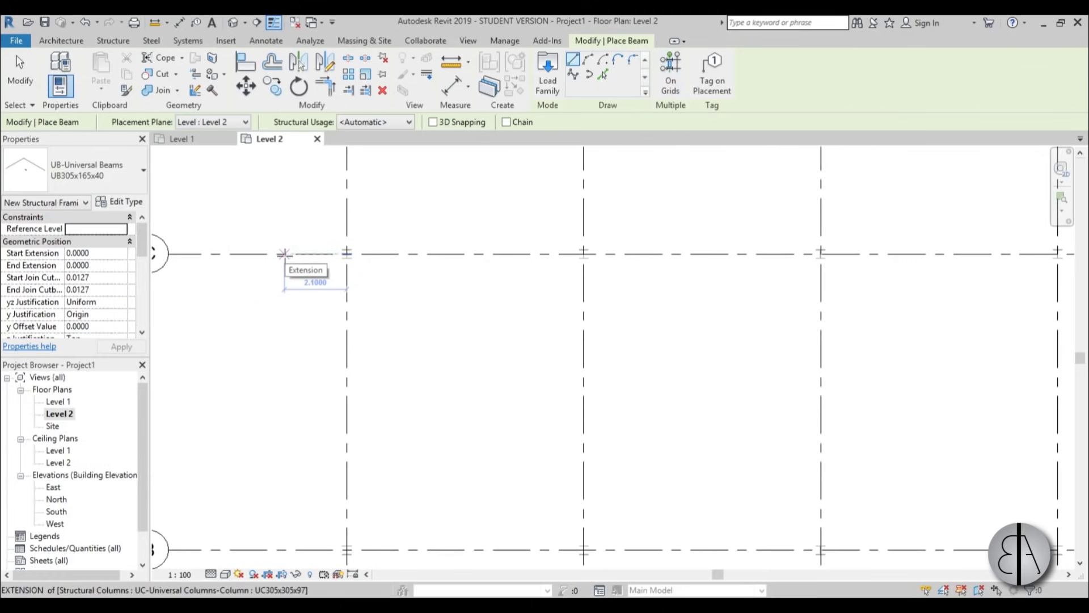
click(288, 255)
scroll(300, 255, down, 2)
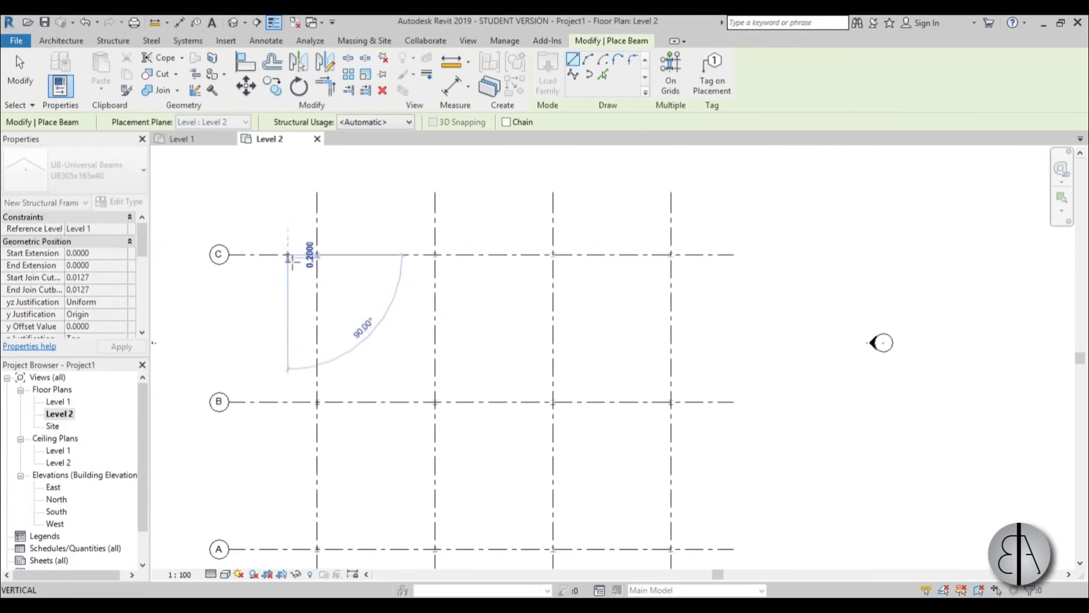
scroll(738, 250, up, 1)
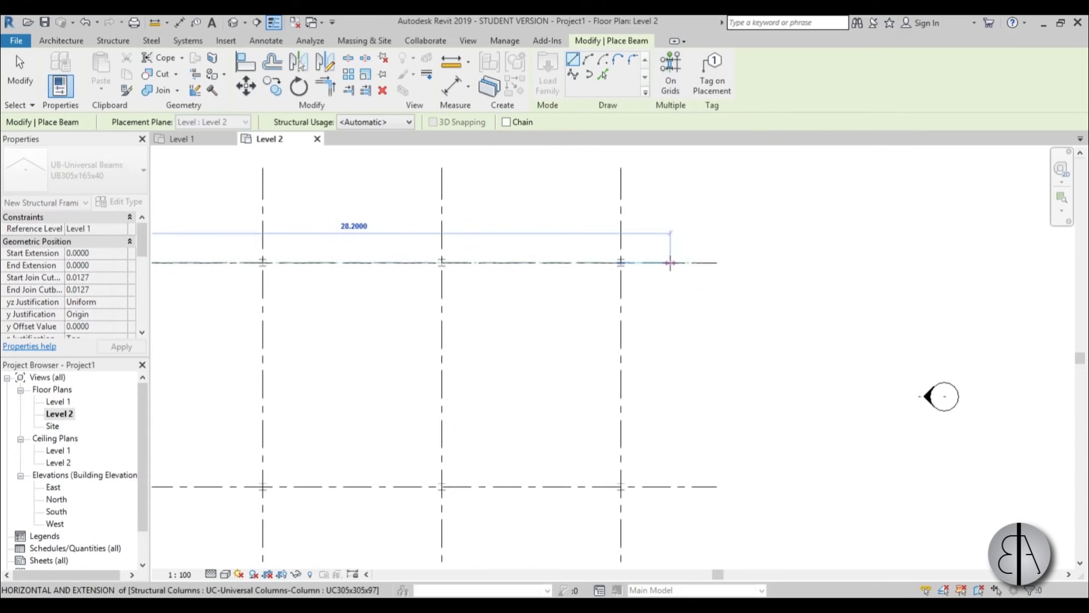
click(671, 262)
key(Escape)
key(Escape)
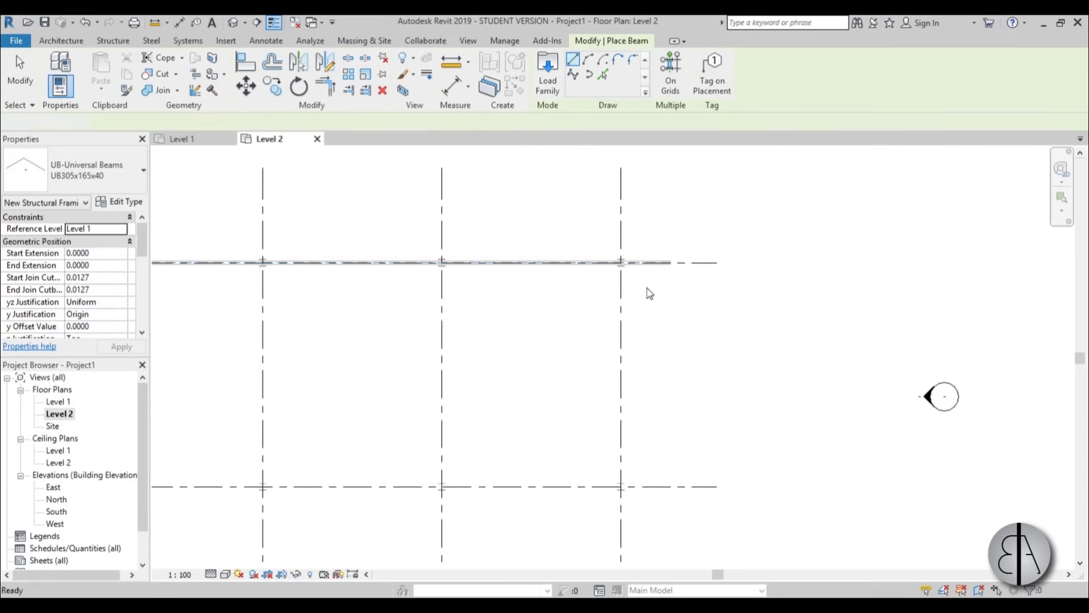
Set both the bottom and the view depth level of the Level 2 view range to Unlimited
scroll(650, 284, up, 4)
click(556, 253)
key(Escape)
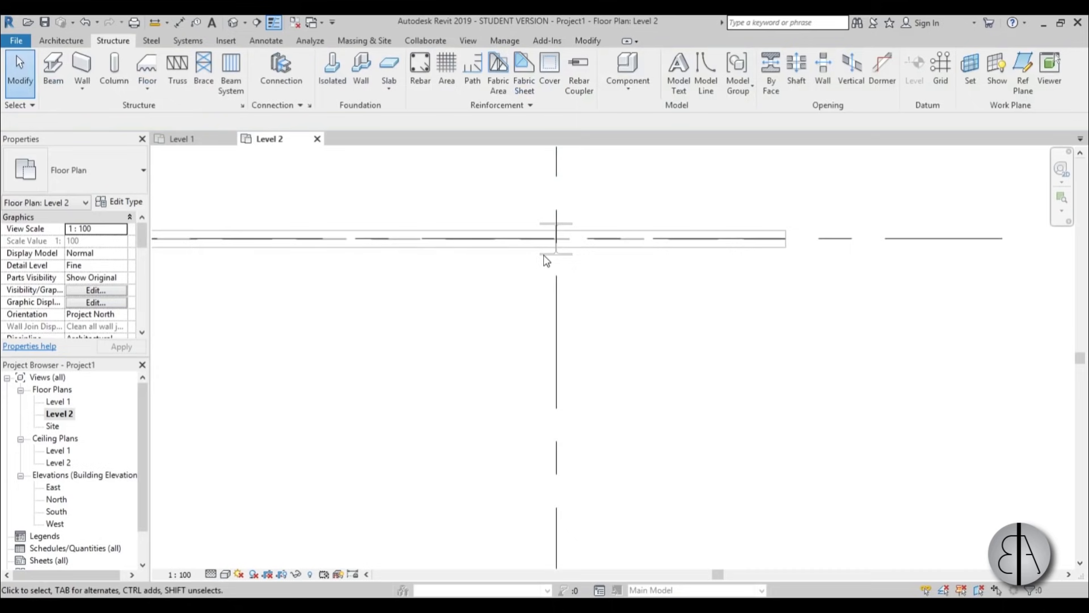
key(v)
key(r)
click(716, 341)
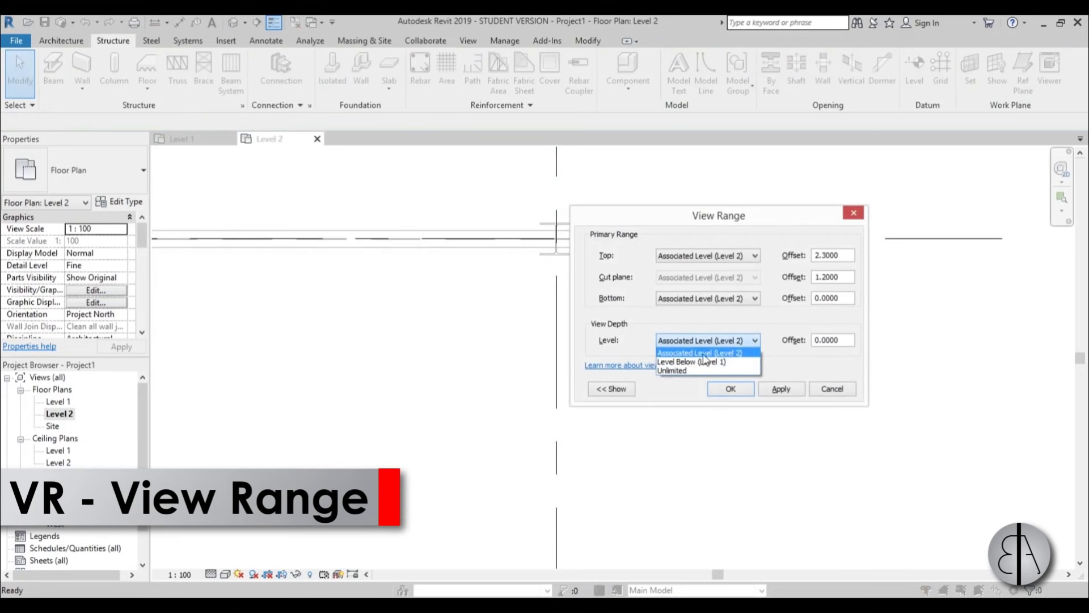
click(690, 372)
click(782, 392)
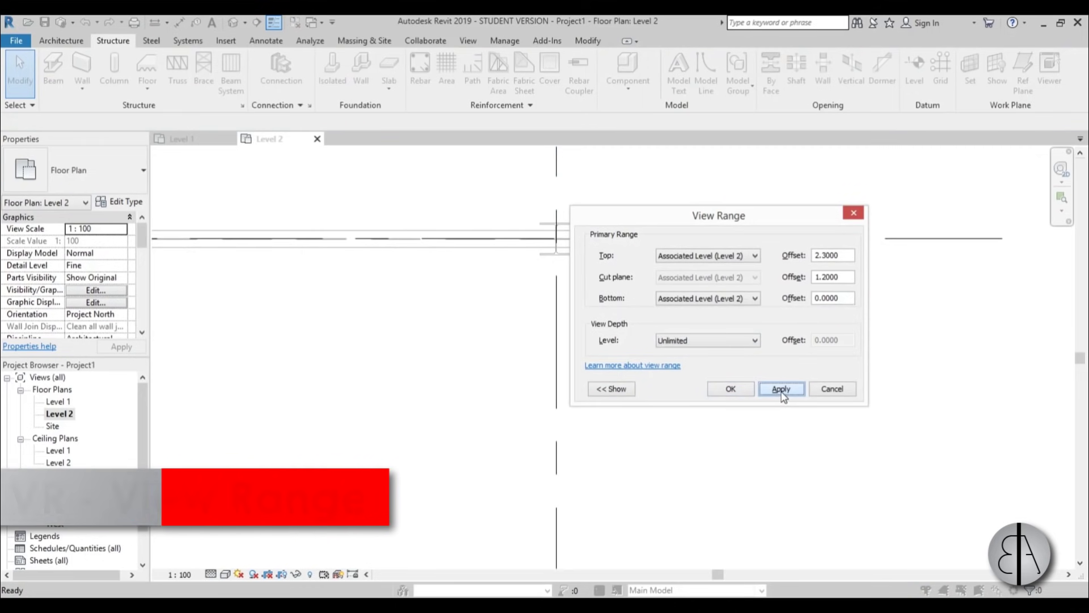
click(689, 329)
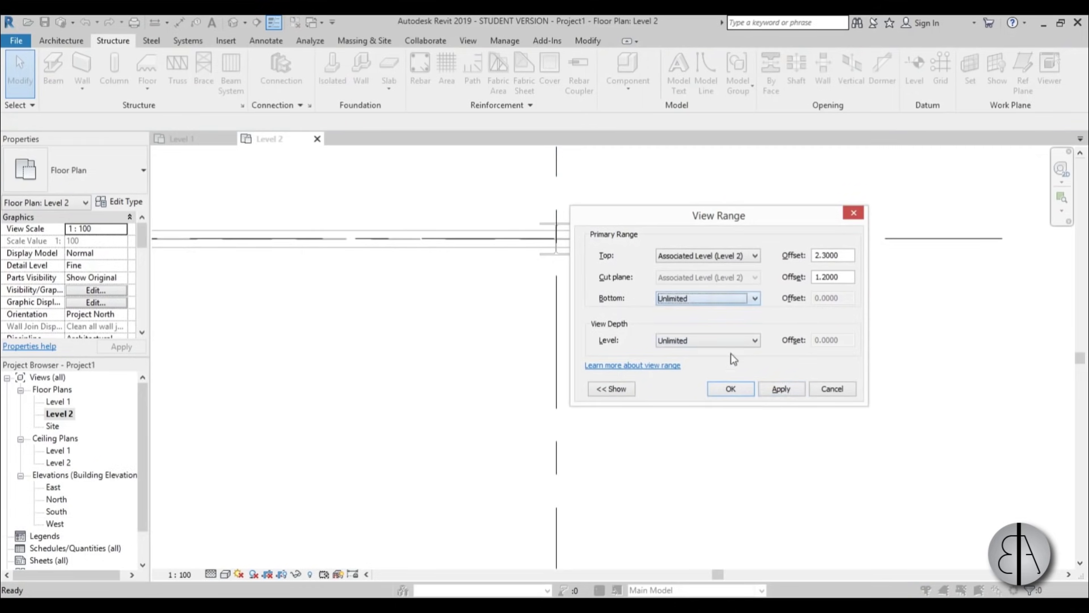
click(781, 390)
click(729, 389)
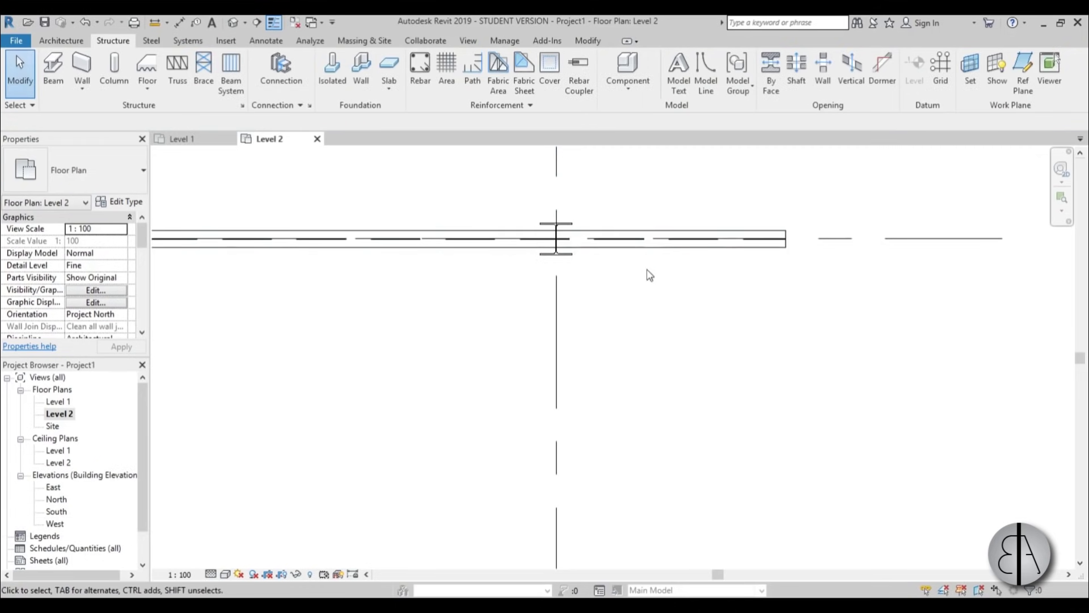
Inspect the continuous beam along grid C and its overhangs past the outer columns
click(647, 249)
scroll(752, 306, down, 3)
scroll(751, 309, down, 3)
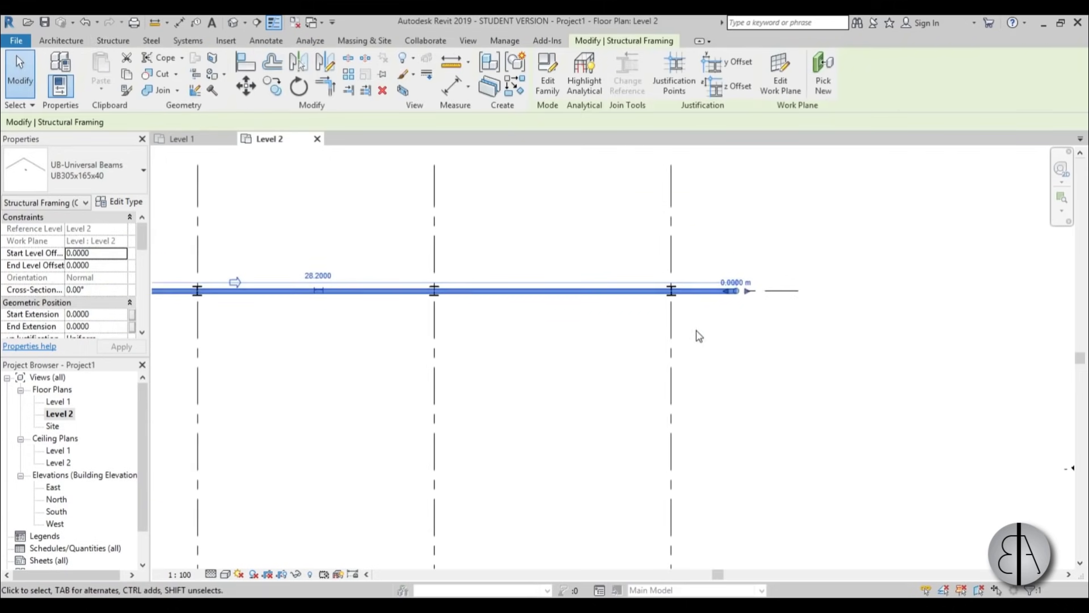
scroll(705, 312, up, 2)
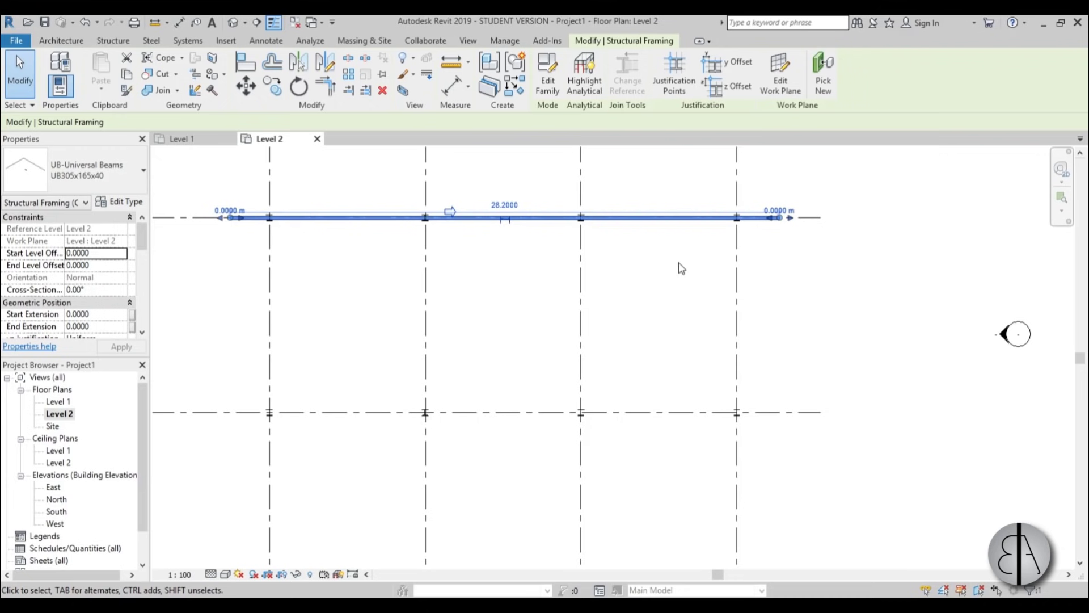
key(Escape)
key(b)
key(m)
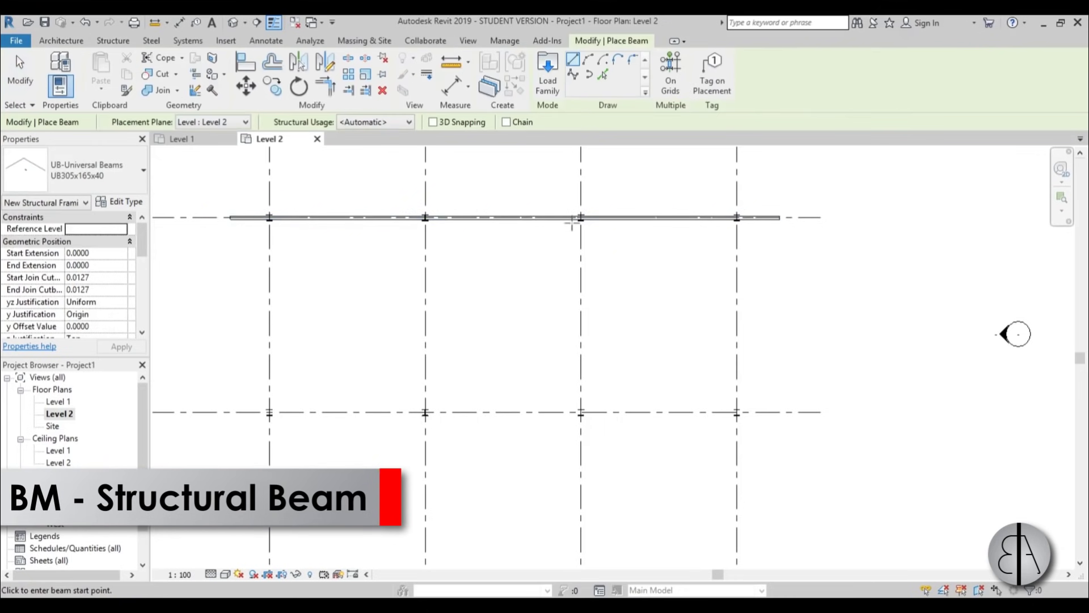
click(671, 71)
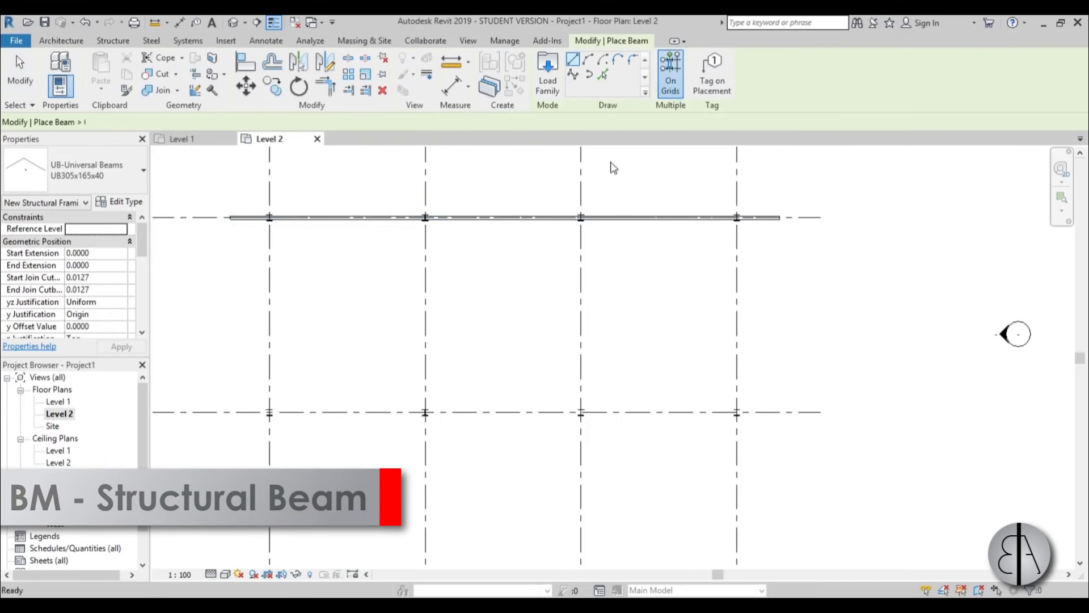
scroll(477, 226, down, 3)
click(463, 306)
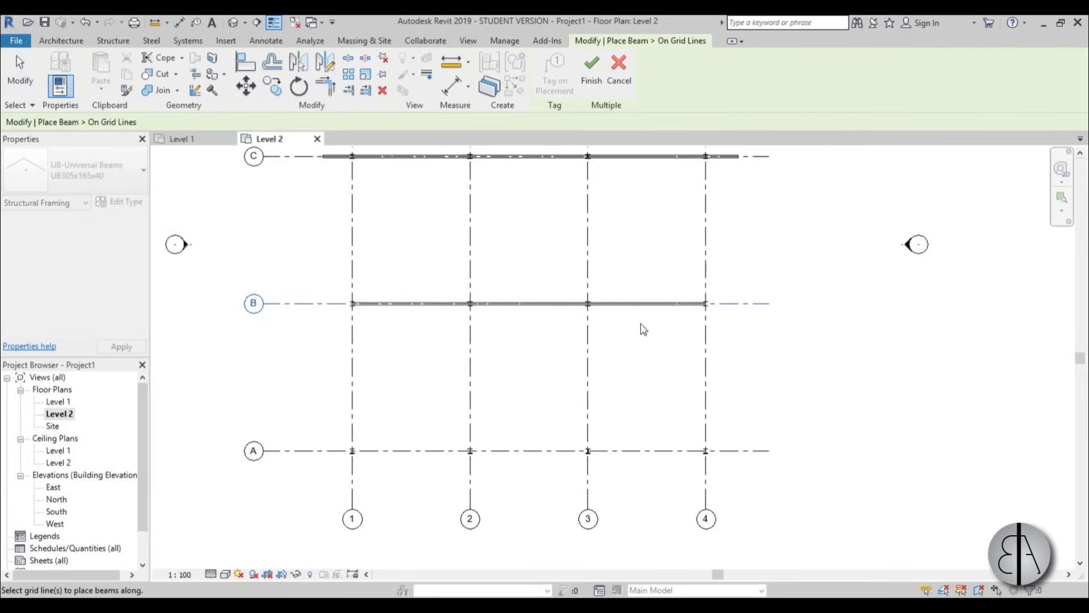
key(Escape)
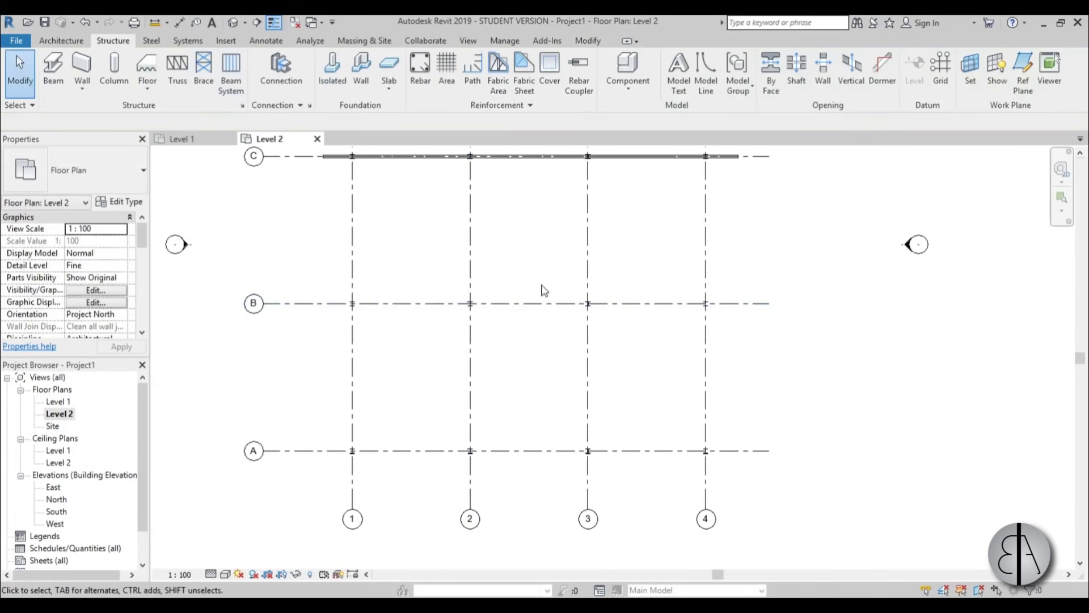
Place UB305x165x40 beams between the columns along grid B using On Grids
key(b)
key(m)
click(672, 74)
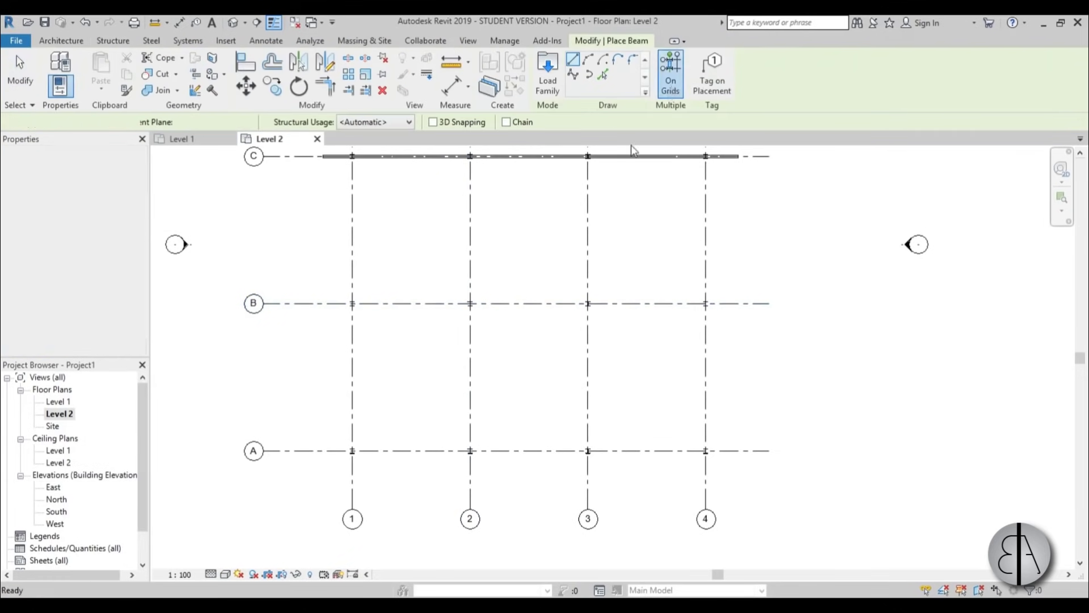
click(519, 305)
click(590, 86)
key(Escape)
key(Escape)
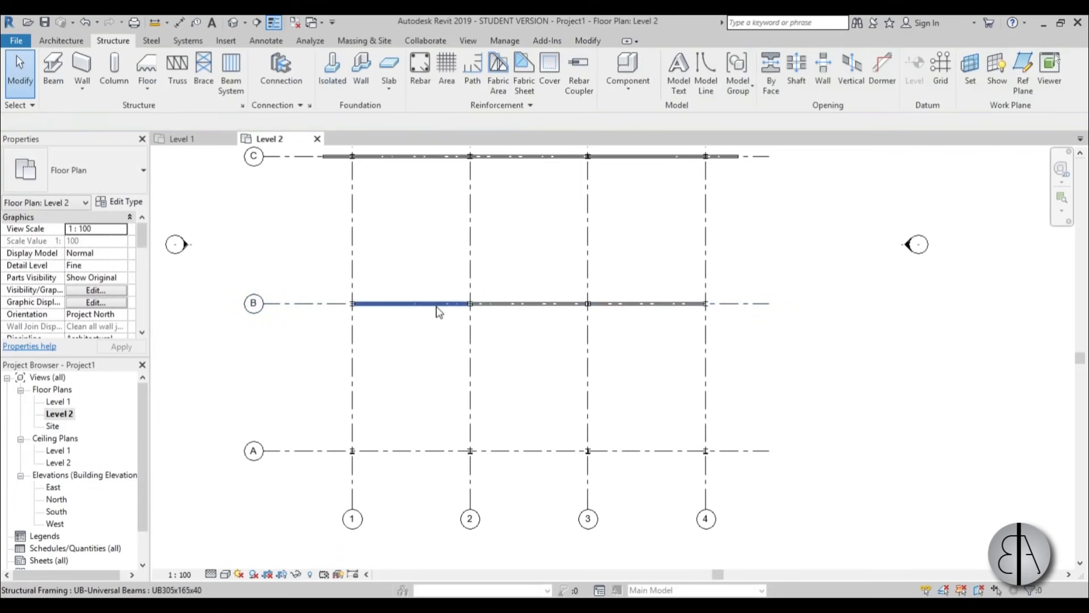
Inspect how the beams along grid B are split between the columns
click(438, 311)
scroll(438, 310, up, 4)
click(649, 297)
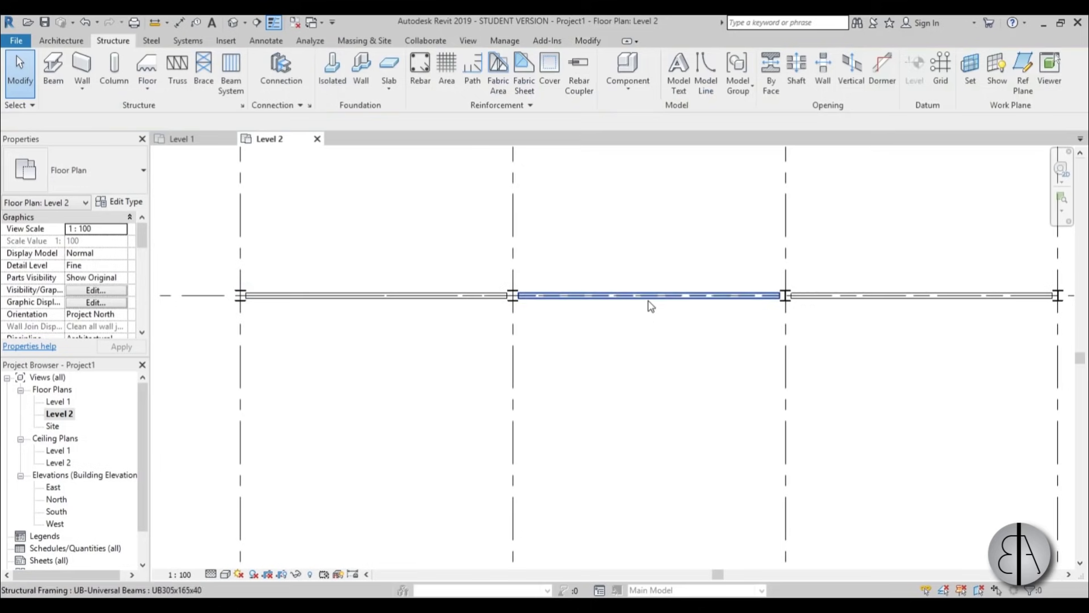
scroll(660, 338, down, 2)
scroll(660, 338, down, 2)
key(Escape)
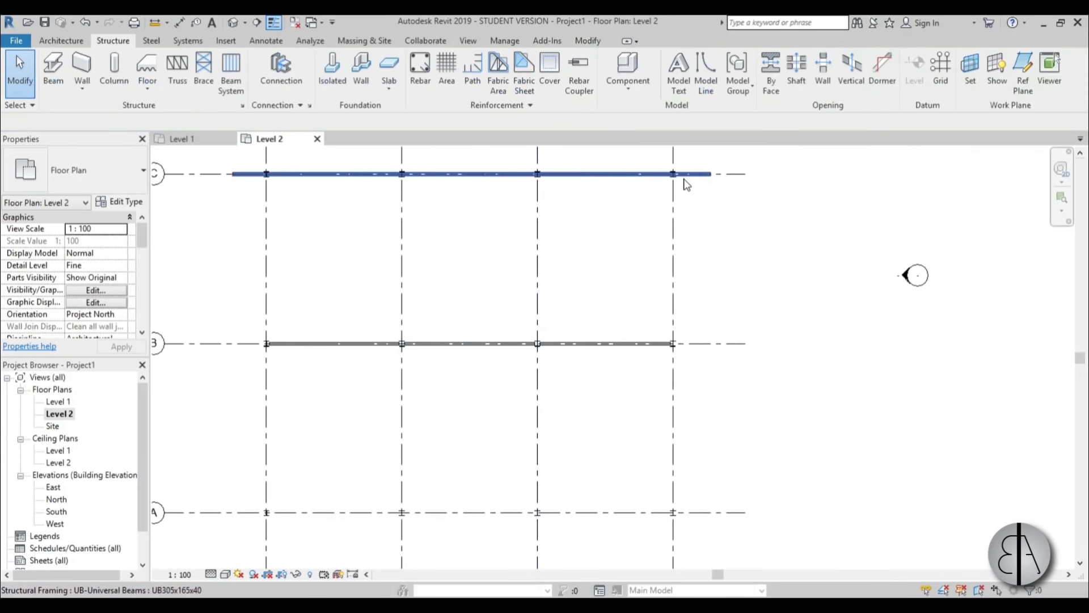
Delete the three beam segments along grid B
click(583, 346)
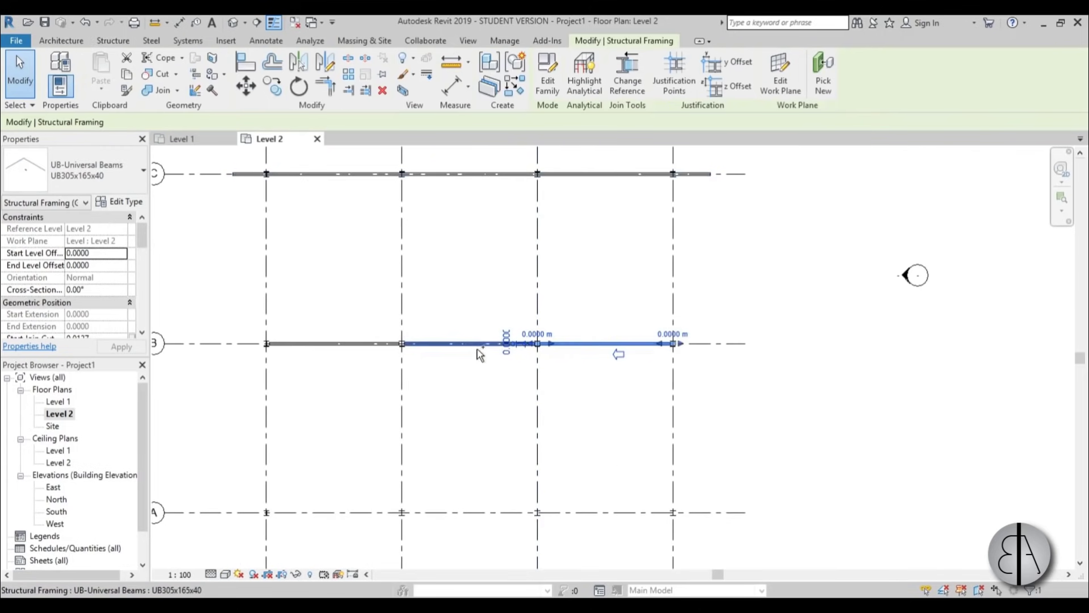
ctrl+click(350, 356)
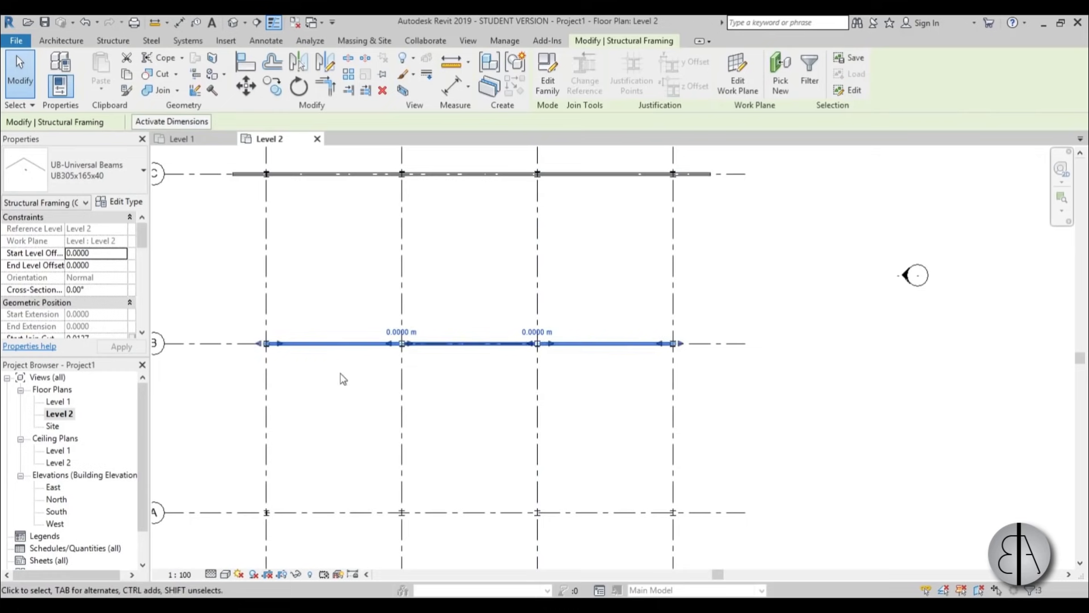
key(Escape)
Copy the continuous beam on grid C to grids B and A using the Multiple option
click(462, 174)
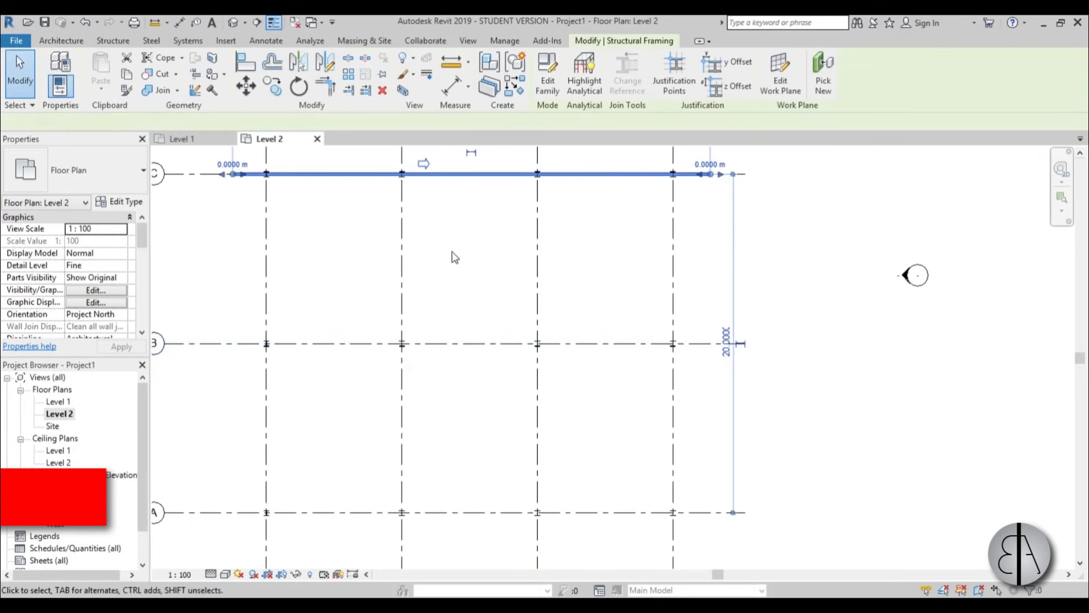
key(c)
key(o)
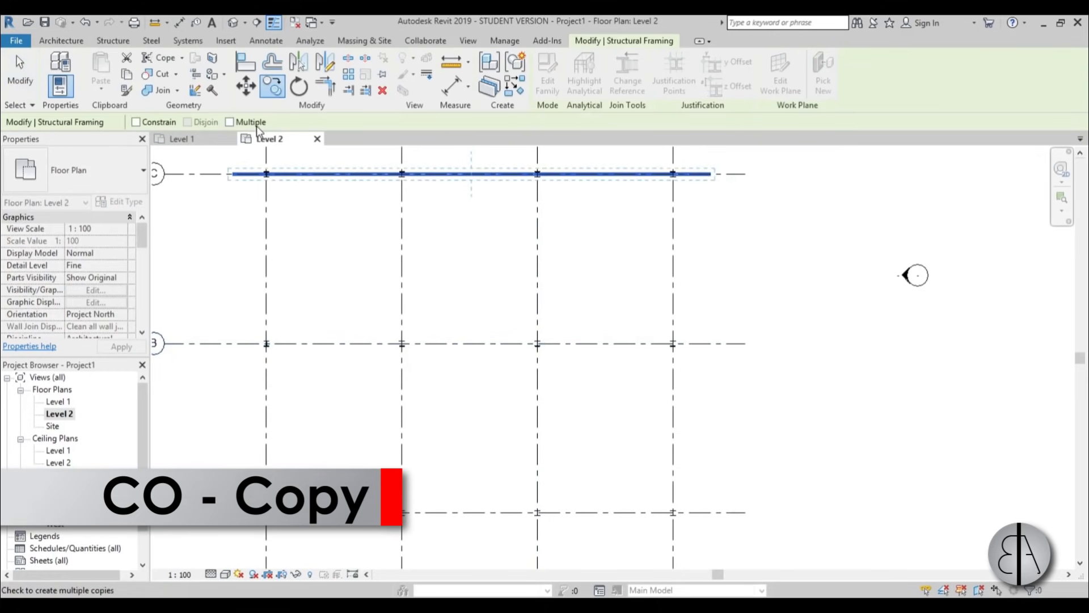
click(745, 174)
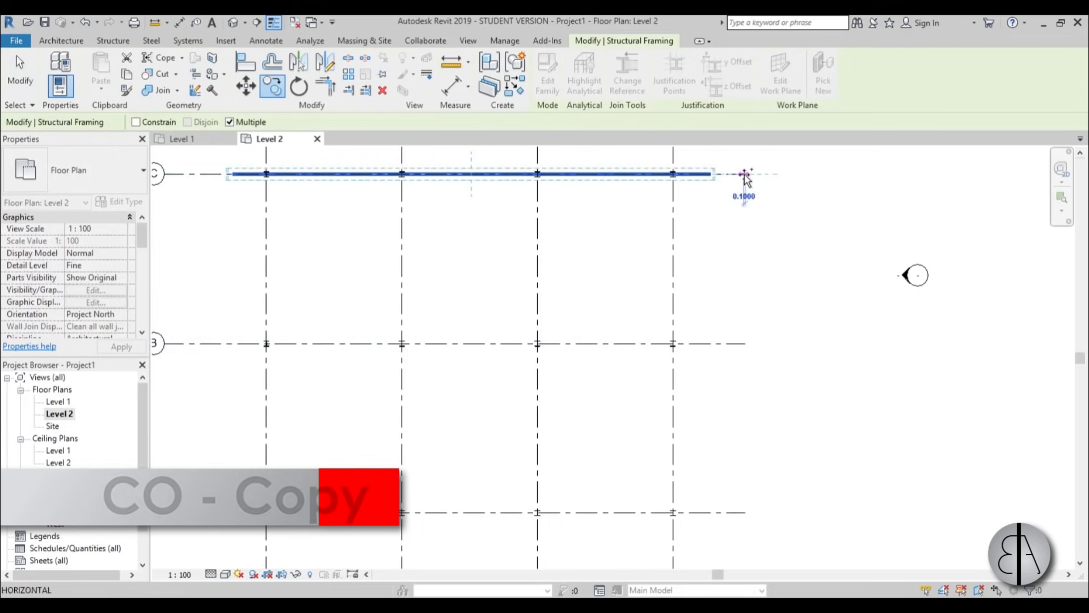
click(745, 343)
click(745, 513)
scroll(669, 265, down, 3)
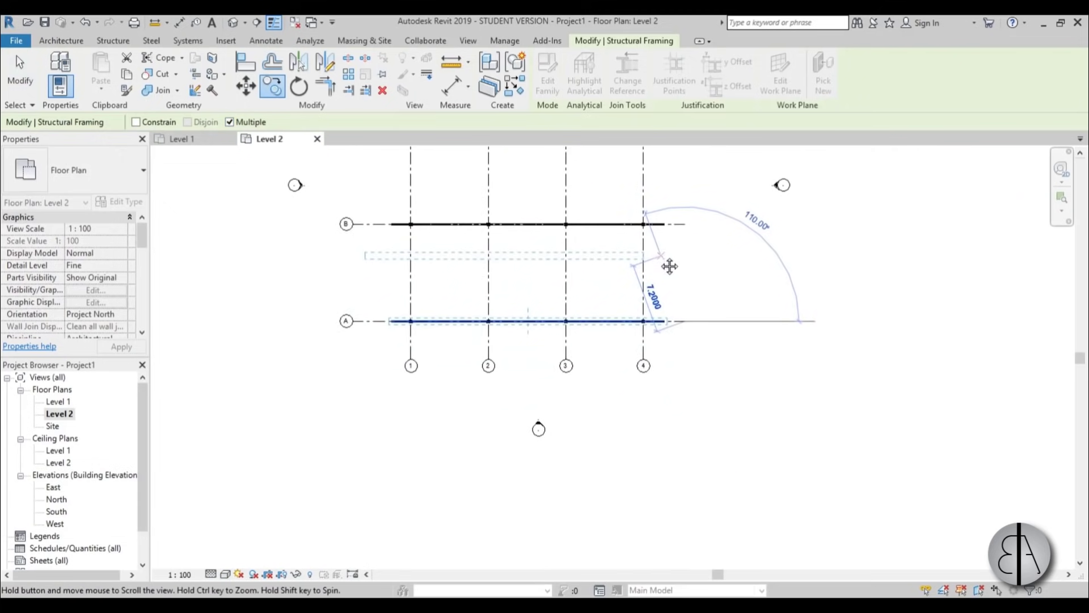
key(Escape)
key(Escape)
With 3D Snapping enabled, place a UB305x165x40 edge beam joining the overhanging beam ends outside grid 1, from grid C to grid A
scroll(515, 308, up, 3)
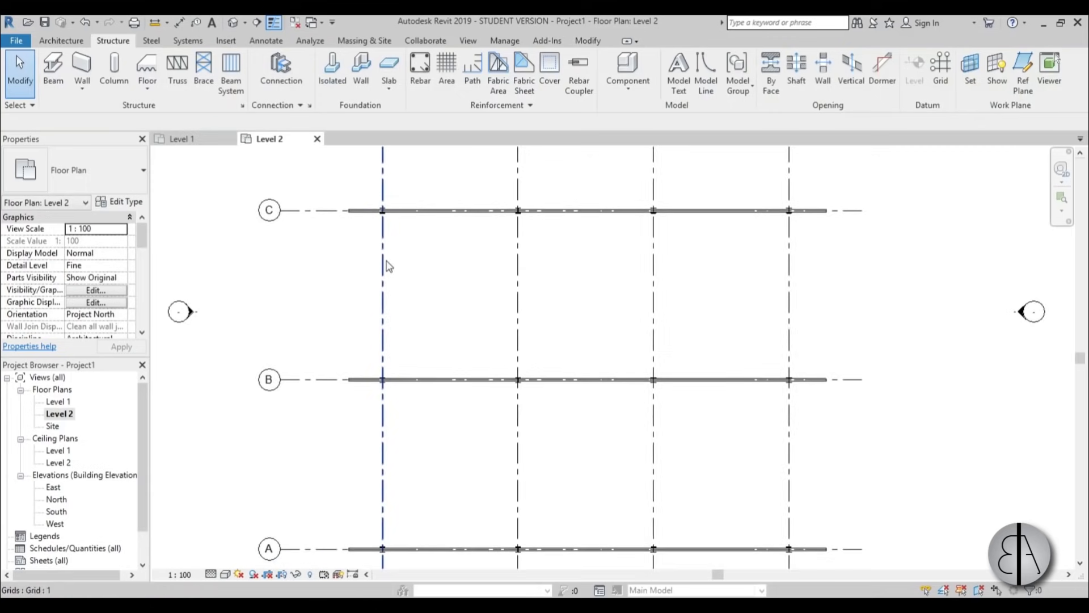
key(b)
key(m)
scroll(340, 205, up, 3)
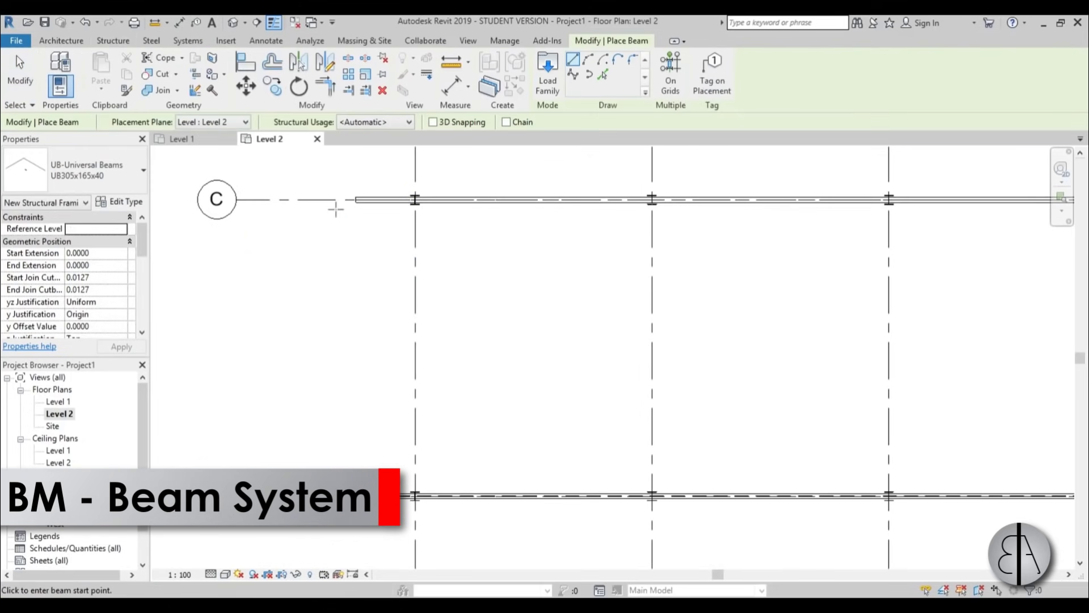
scroll(358, 199, down, 2)
scroll(358, 199, up, 3)
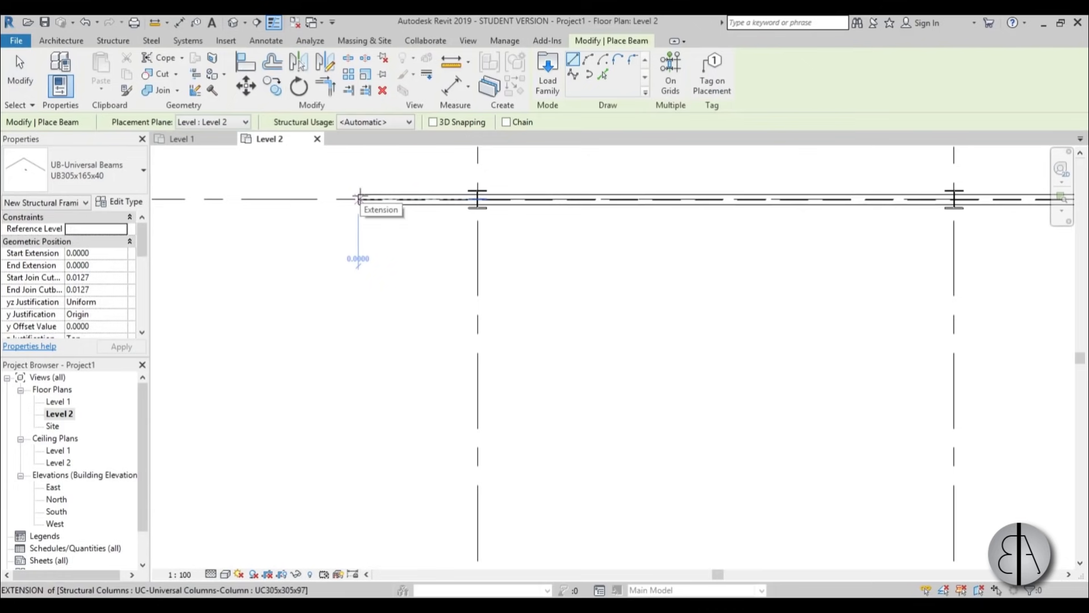
click(433, 122)
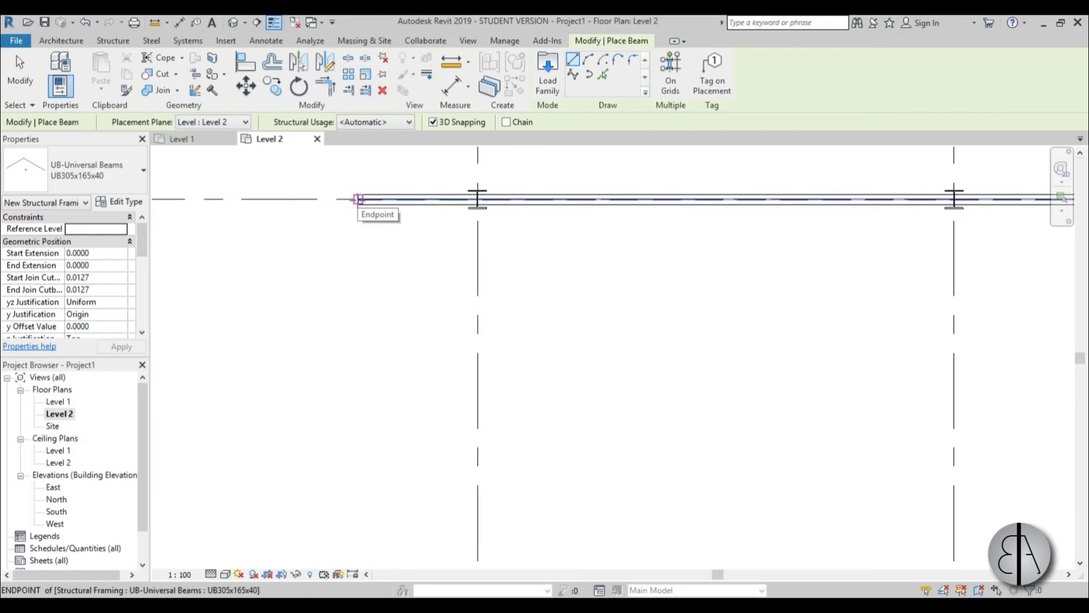
click(359, 198)
scroll(378, 307, down, 4)
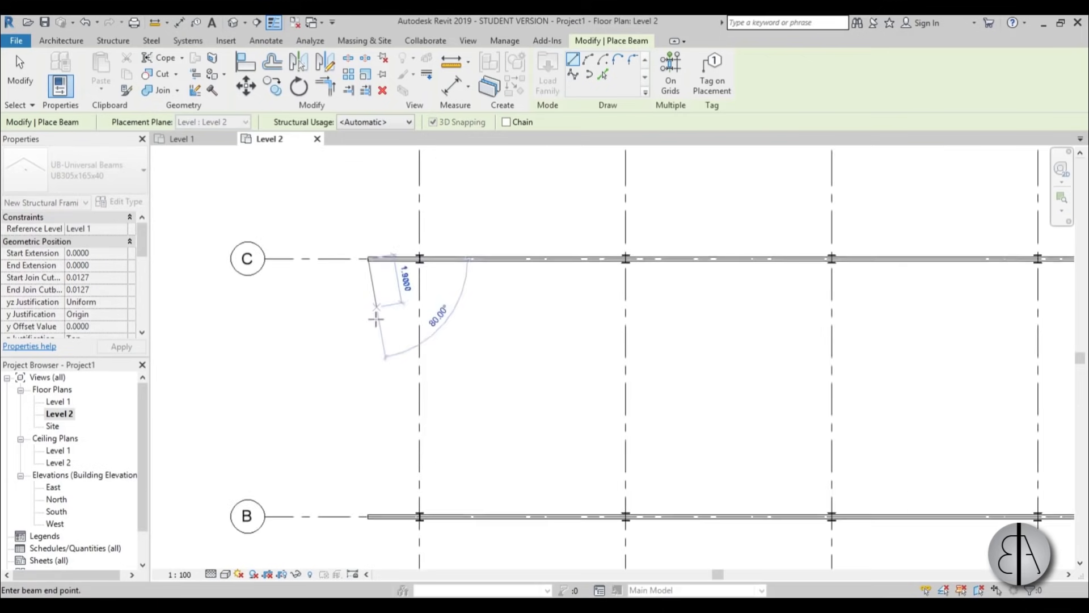
scroll(352, 462, up, 5)
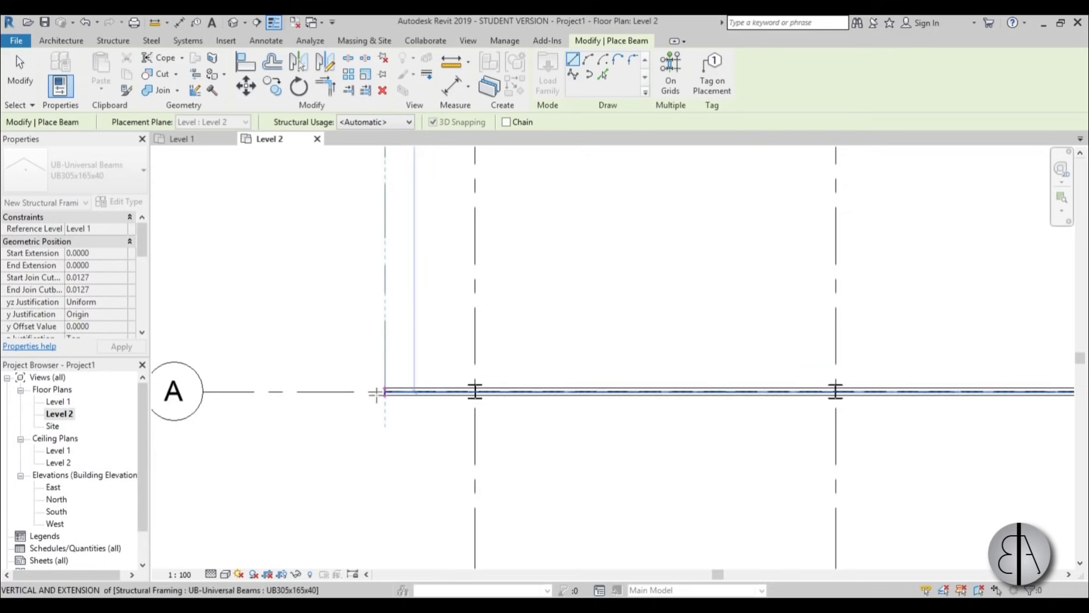
scroll(256, 437, down, 4)
Place a UB305x165x40 edge beam joining the overhanging beam ends outside grid 4, from grid A to grid C
scroll(707, 440, up, 6)
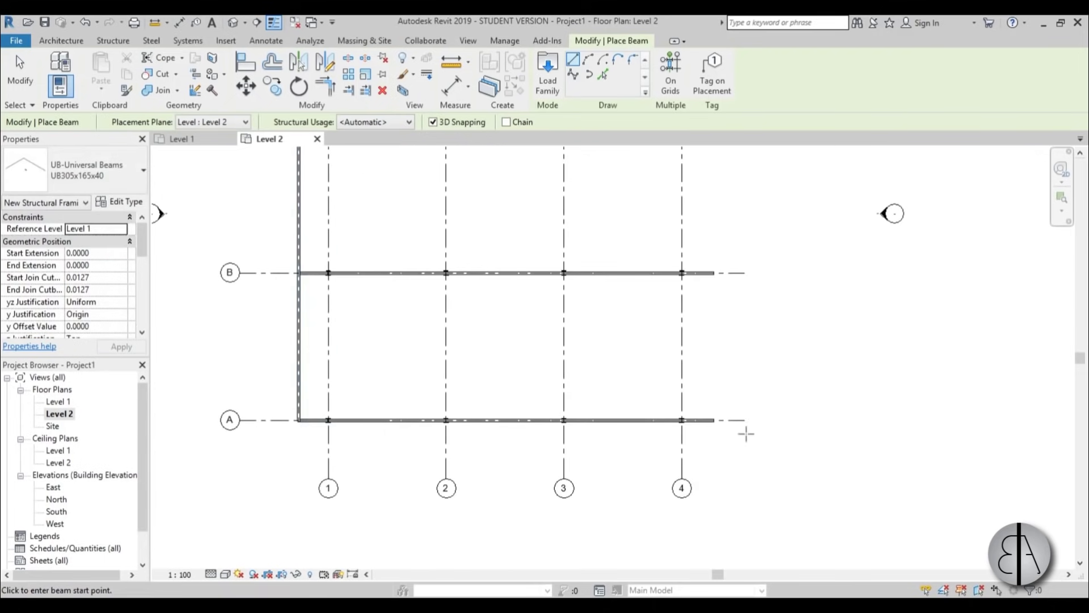
click(668, 404)
scroll(754, 348, down, 3)
scroll(724, 398, up, 3)
click(553, 282)
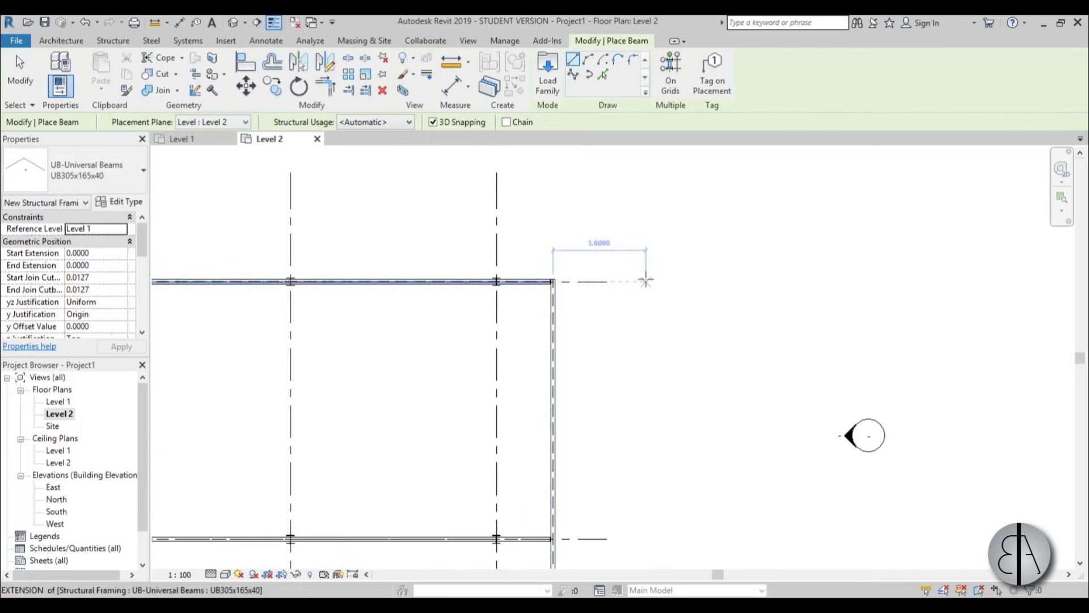
key(Escape)
key(Escape)
scroll(401, 321, down, 3)
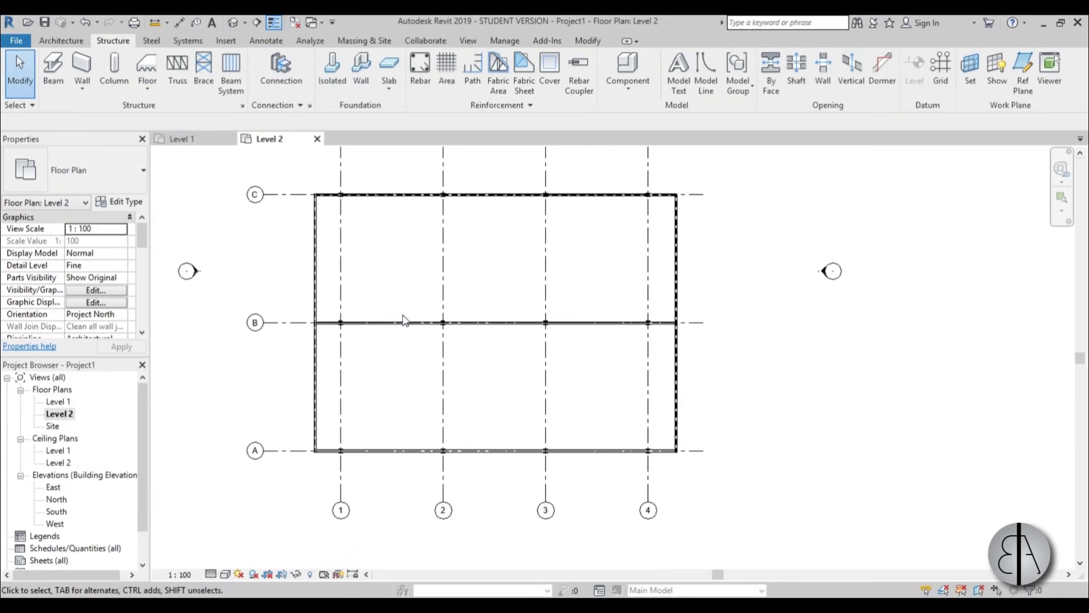
Start a sketched beam system on Level 2 and draw its rectangular boundary between the columns at C1 and A4
middle_drag(557, 270, 441, 298)
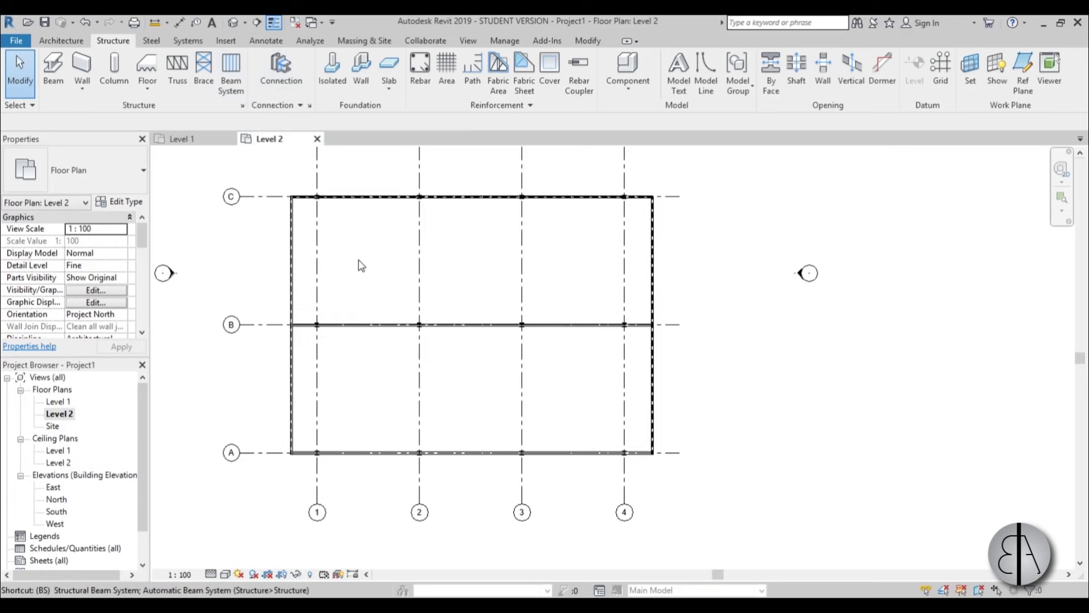
click(231, 71)
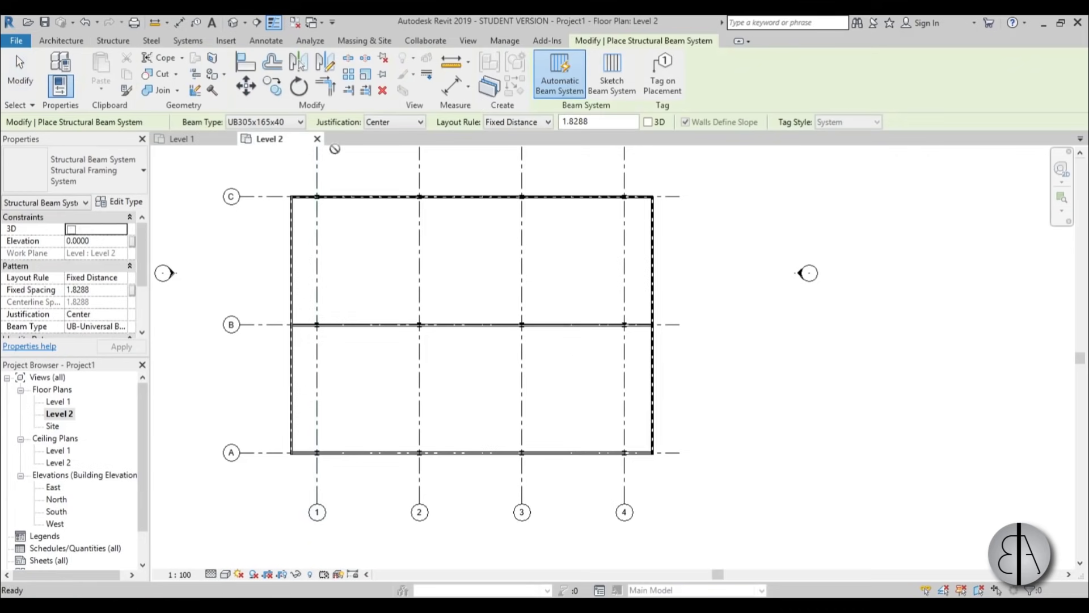
click(606, 94)
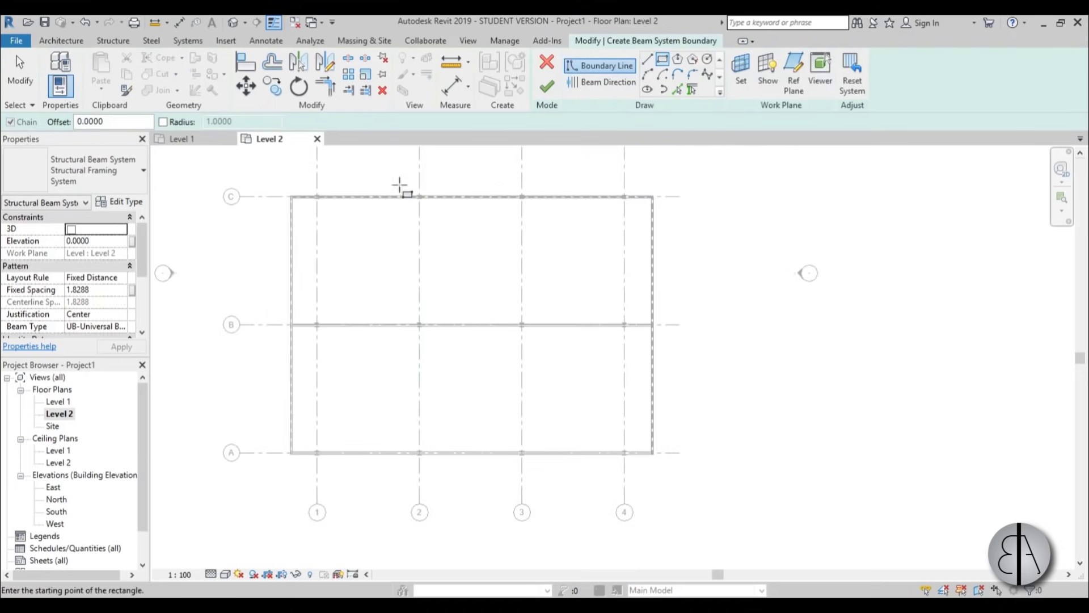
scroll(305, 209, up, 4)
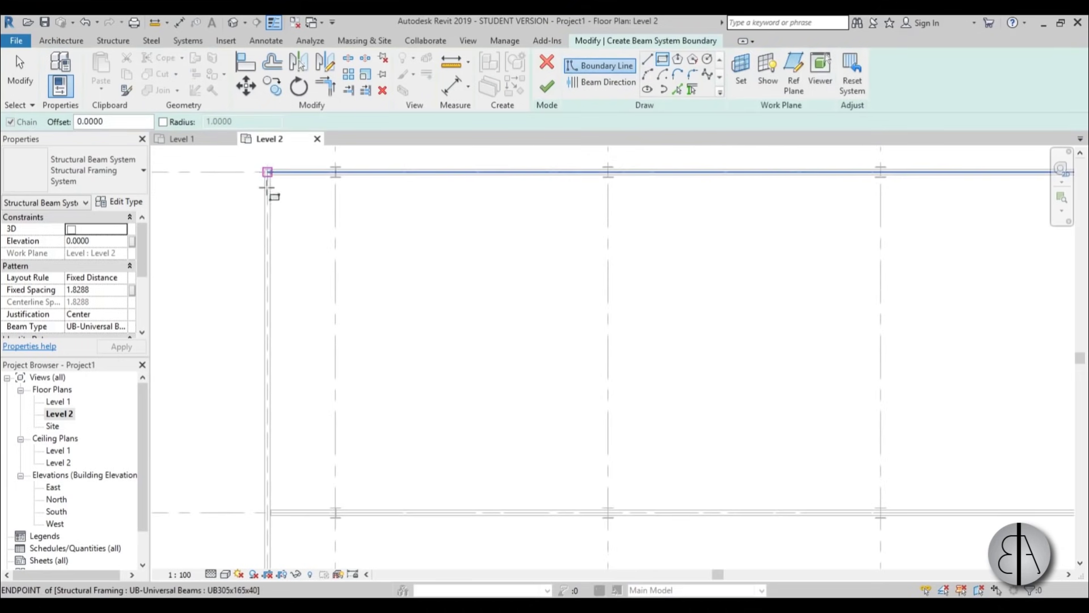
scroll(284, 284, down, 3)
scroll(311, 213, up, 3)
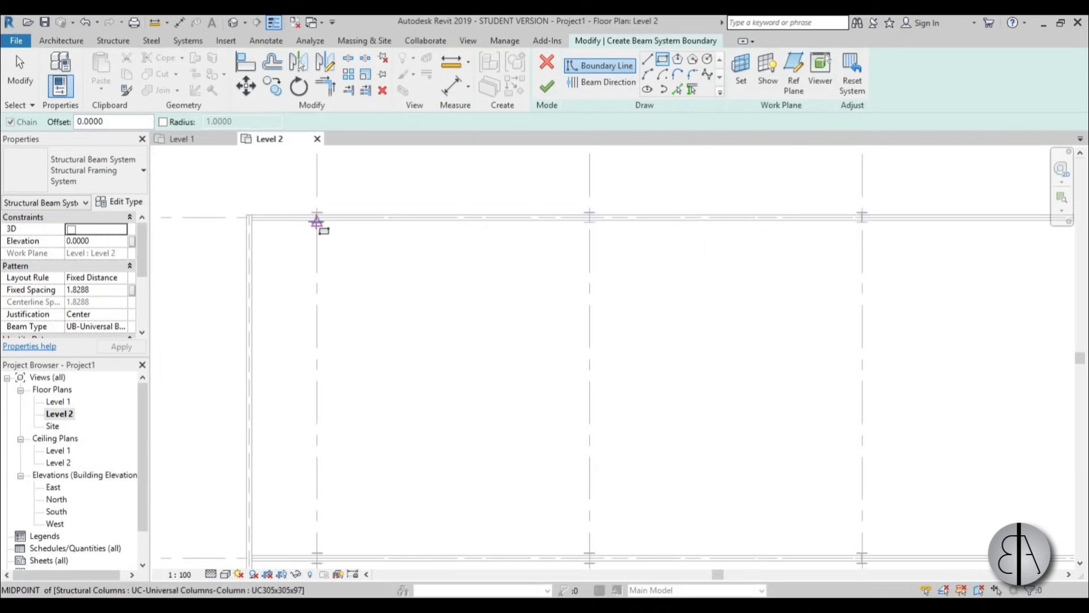
click(316, 221)
scroll(397, 382, down, 3)
scroll(540, 348, up, 4)
click(604, 386)
scroll(425, 359, down, 4)
Move the beam system's upper boundary line onto the centreline of grid C
key(Escape)
key(Escape)
scroll(345, 357, up, 6)
click(348, 376)
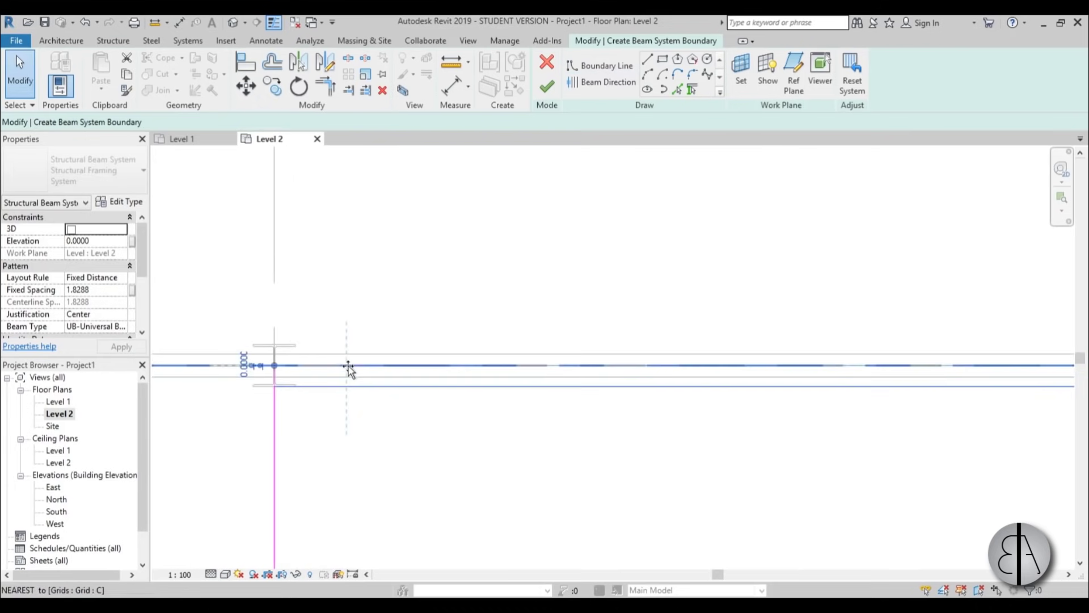
scroll(428, 312, down, 5)
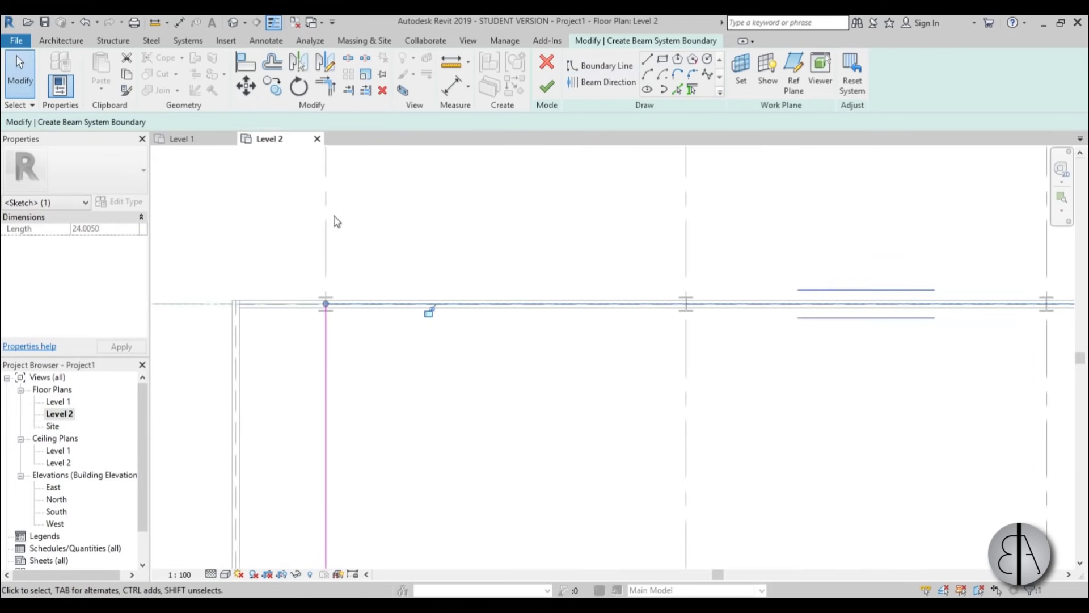
click(385, 298)
Define the beam direction with a line between grids 2 and 3, running from the grid C boundary to the grid A boundary
click(597, 83)
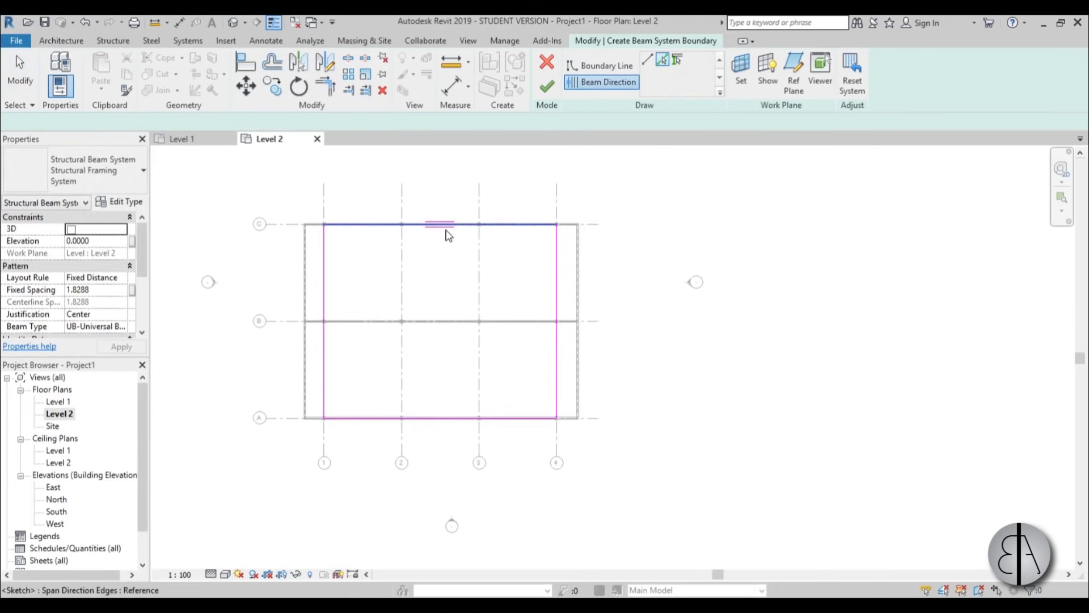
drag(439, 229, 442, 386)
click(440, 418)
key(Escape)
key(Escape)
scroll(442, 390, up, 4)
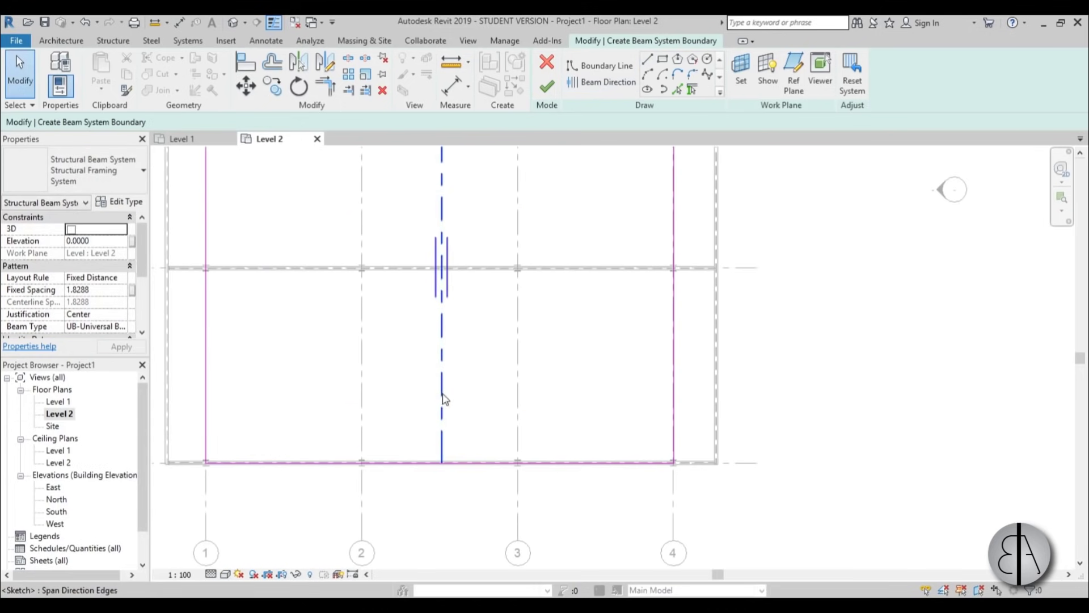
Set the beam system's fixed spacing to 2.0000 and finish the sketch
scroll(440, 494, down, 2)
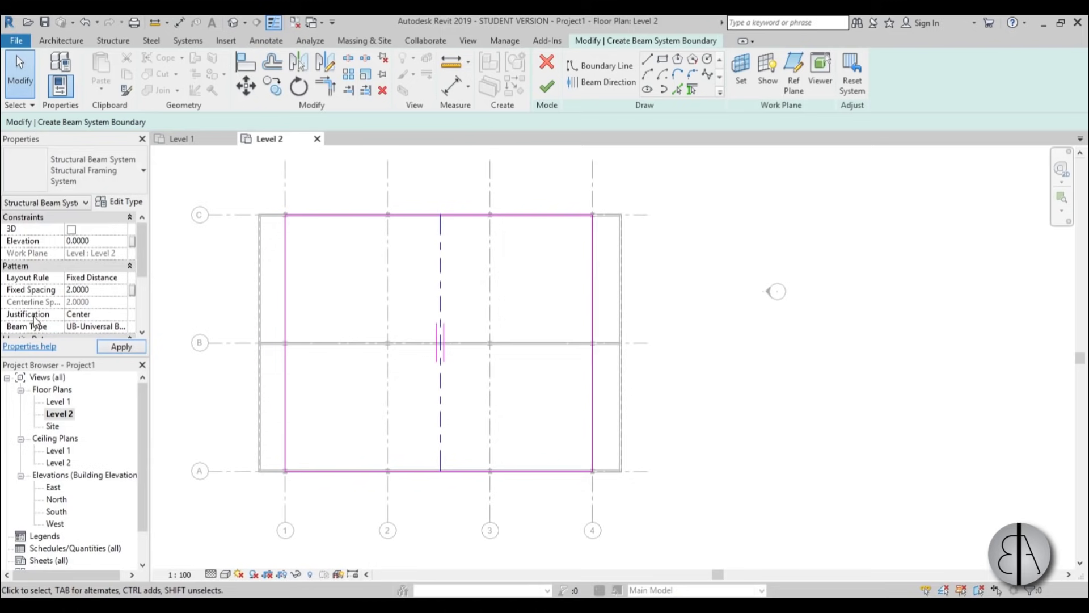
click(549, 91)
click(440, 179)
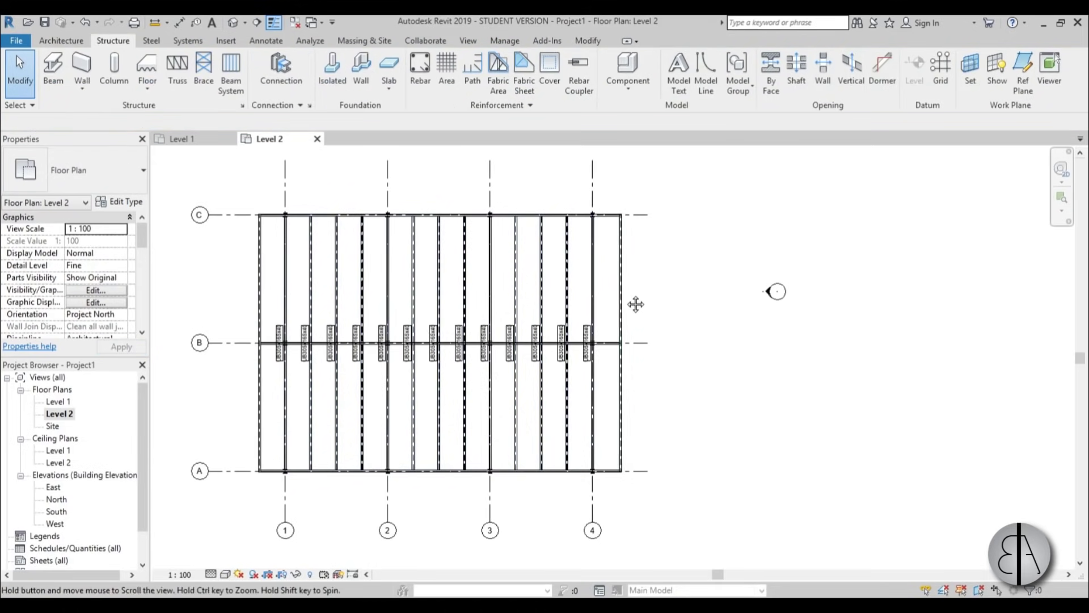
Select the elements along grid B, filter them to Structural Framing Tags only, and delete the tags
scroll(254, 358, up, 2)
scroll(253, 358, down, 2)
scroll(253, 358, up, 2)
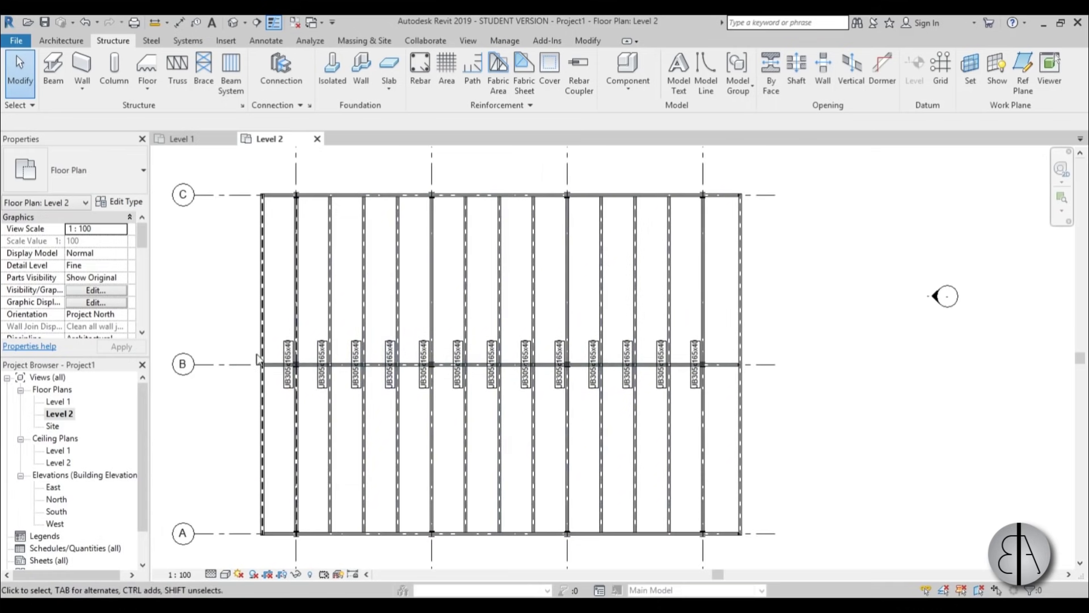
scroll(272, 375, up, 2)
scroll(306, 374, down, 3)
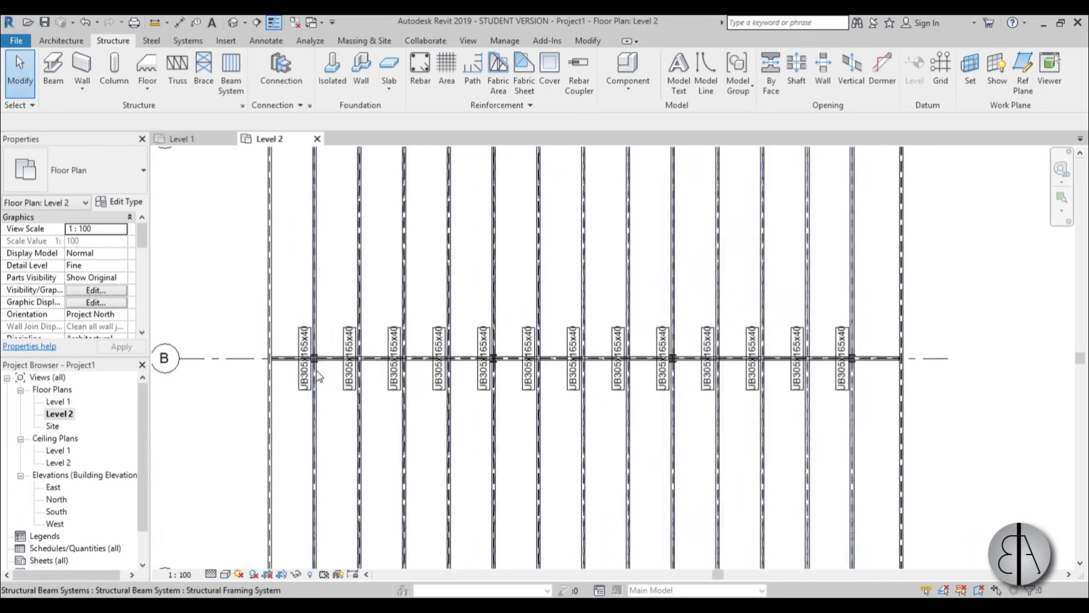
scroll(306, 363, up, 2)
drag(217, 313, 1056, 483)
click(549, 84)
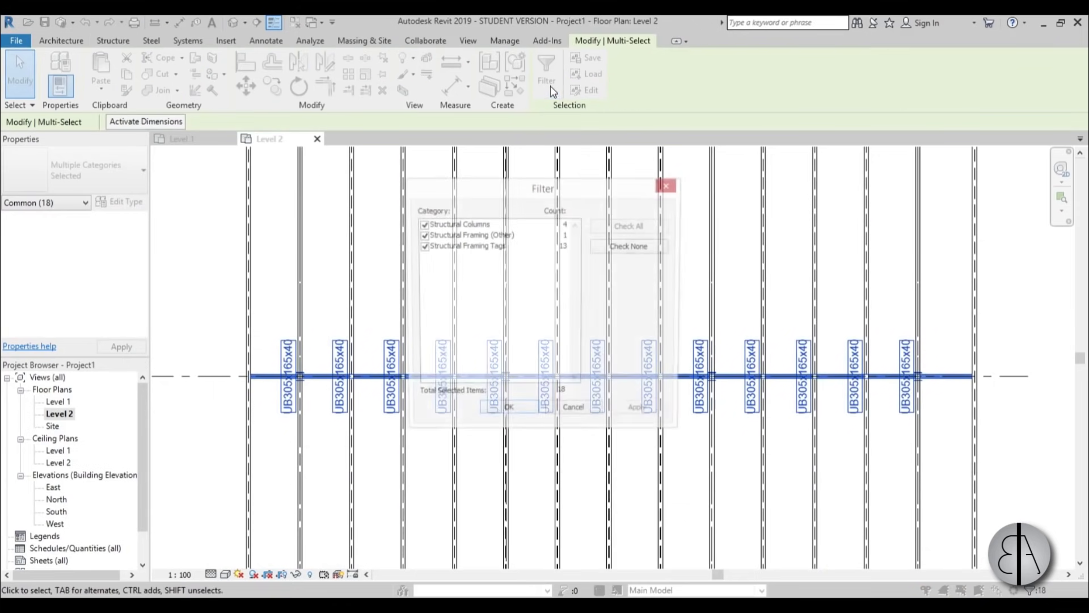
click(422, 247)
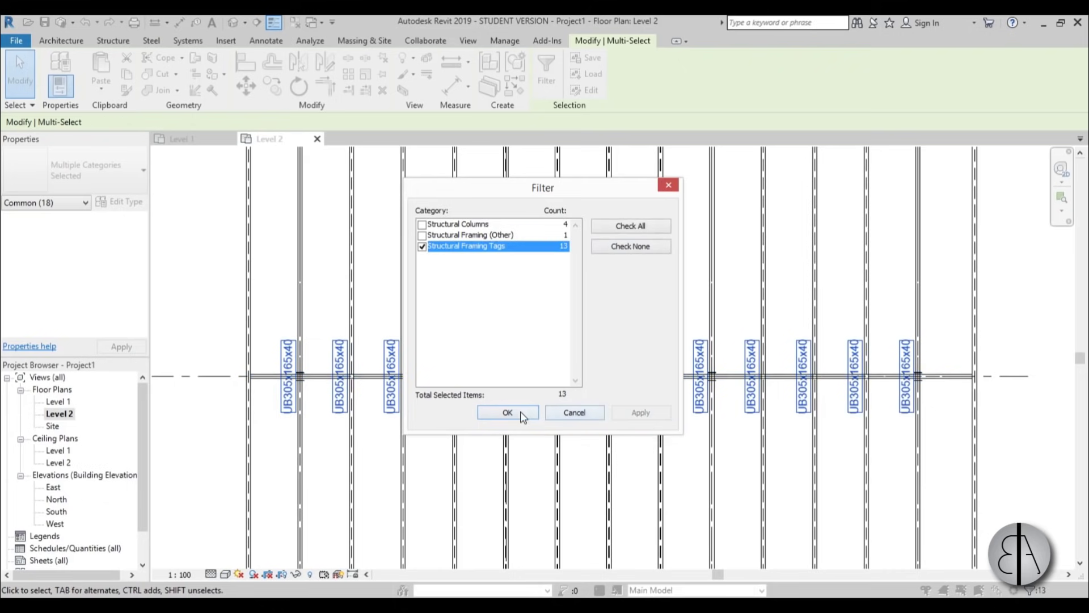
click(524, 414)
key(Delete)
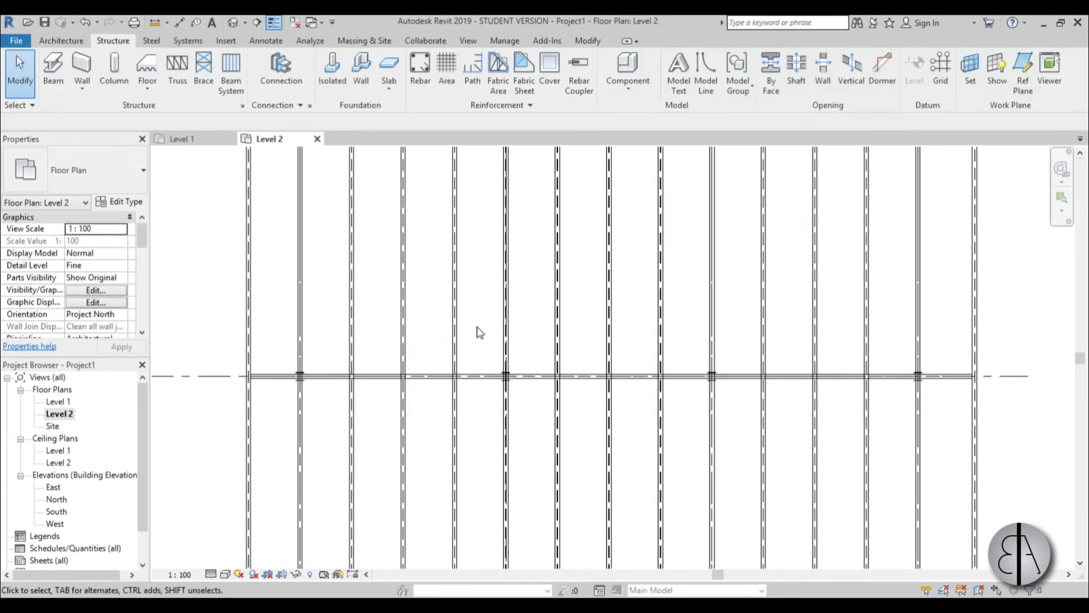
Open the default 3D view and inspect the complete beam and column frame
scroll(479, 332, down, 3)
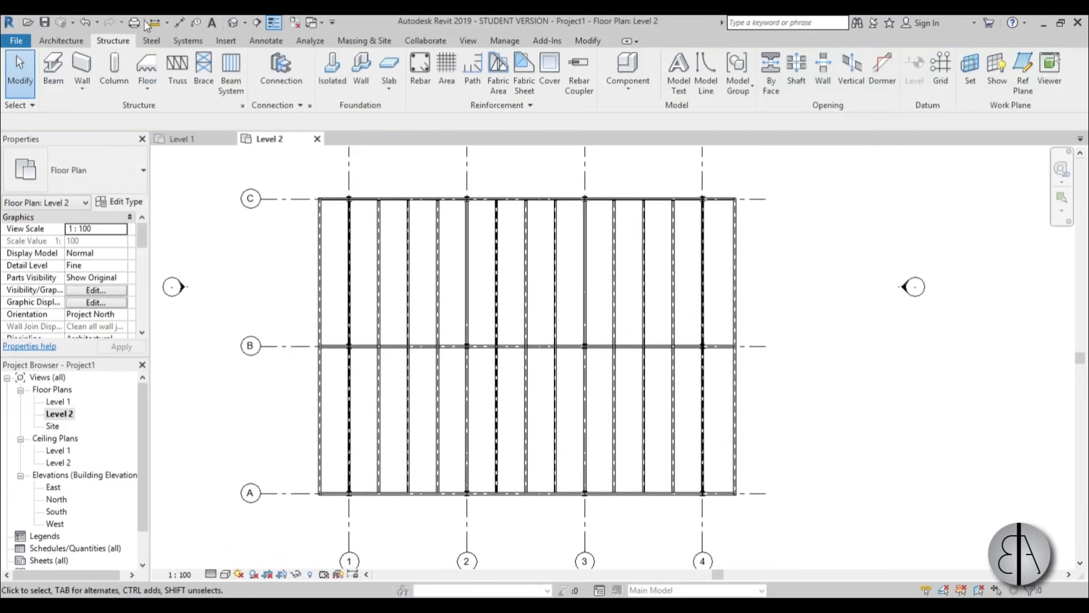
click(233, 23)
shift+middle_drag(511, 369, 632, 436)
scroll(631, 435, up, 3)
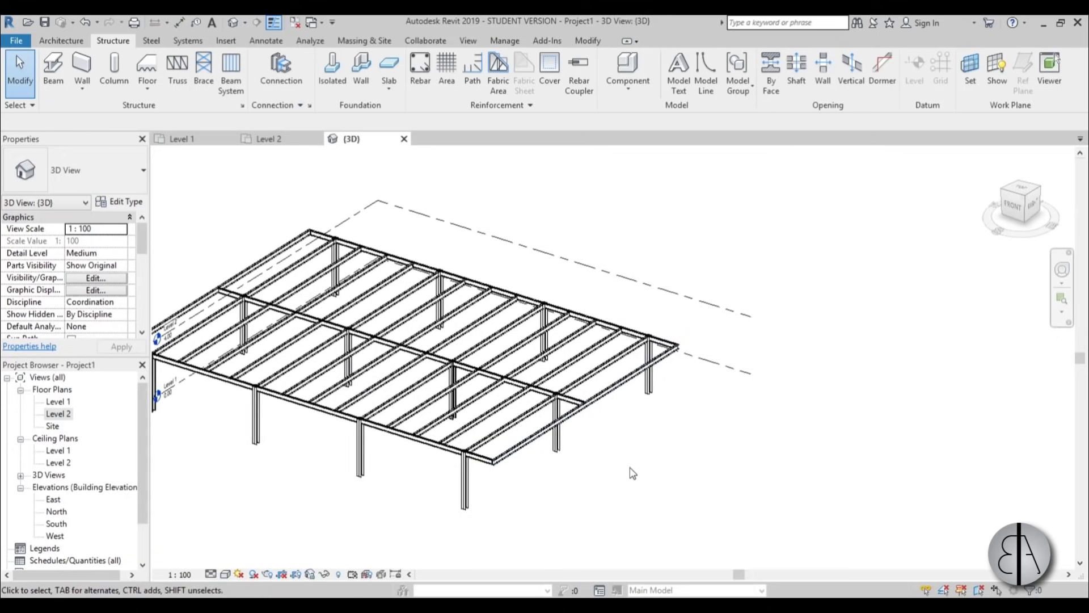
middle_drag(611, 284, 607, 280)
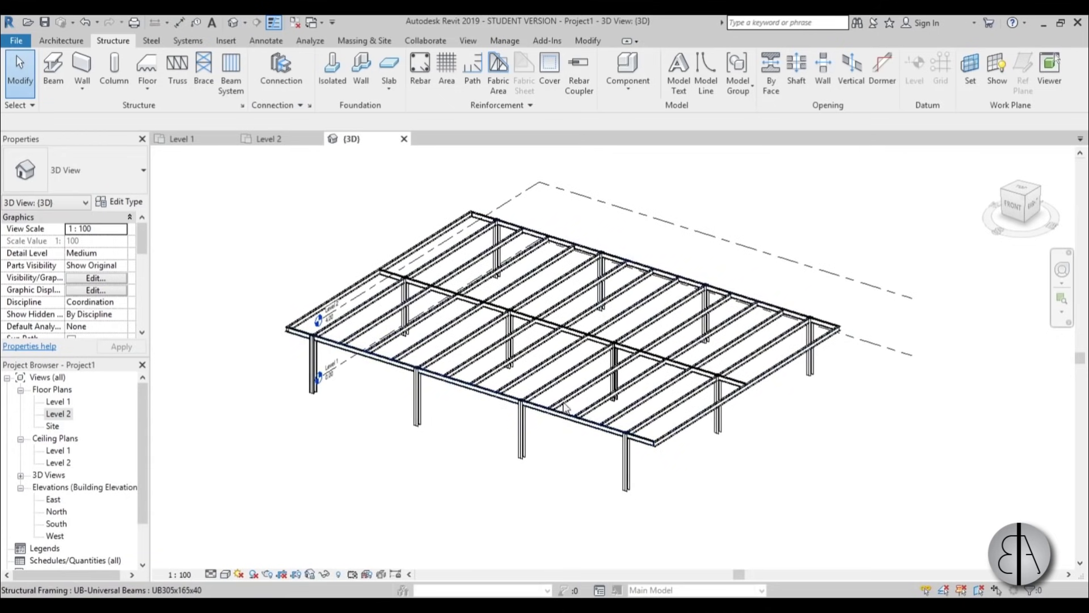
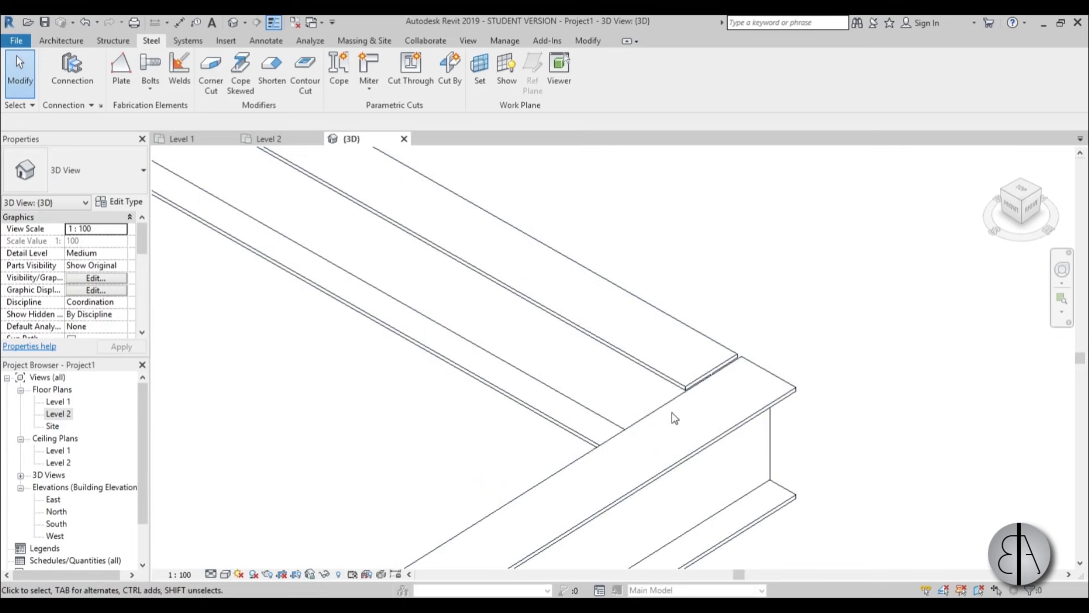
Examine the corner where the outer edge beam meets the end of the grid-line beam
scroll(750, 302, down, 3)
middle_drag(693, 507, 683, 441)
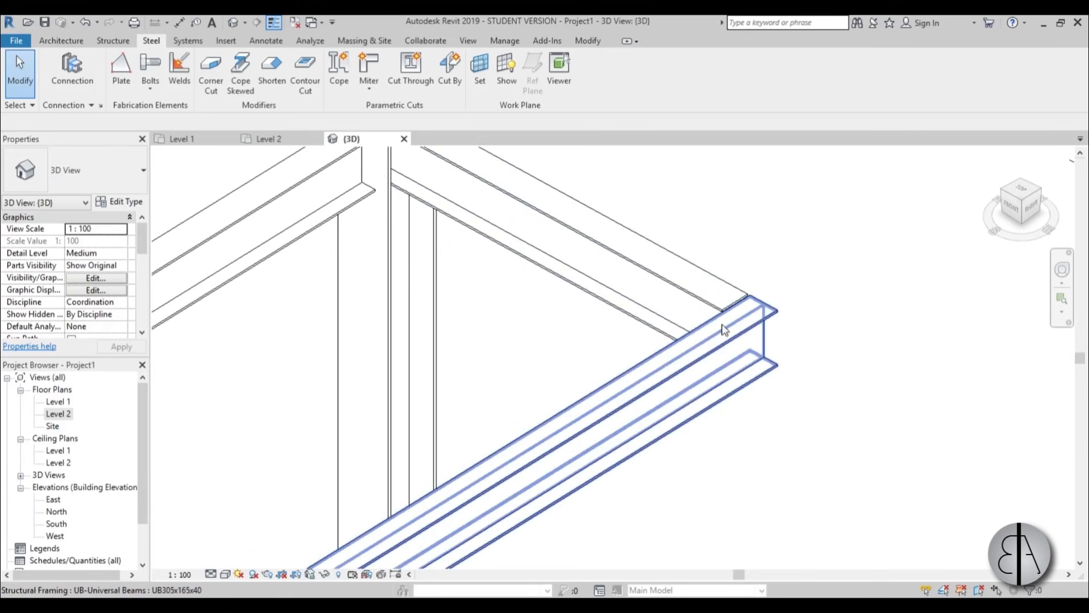
scroll(721, 314, up, 4)
scroll(810, 314, down, 4)
scroll(709, 386, up, 3)
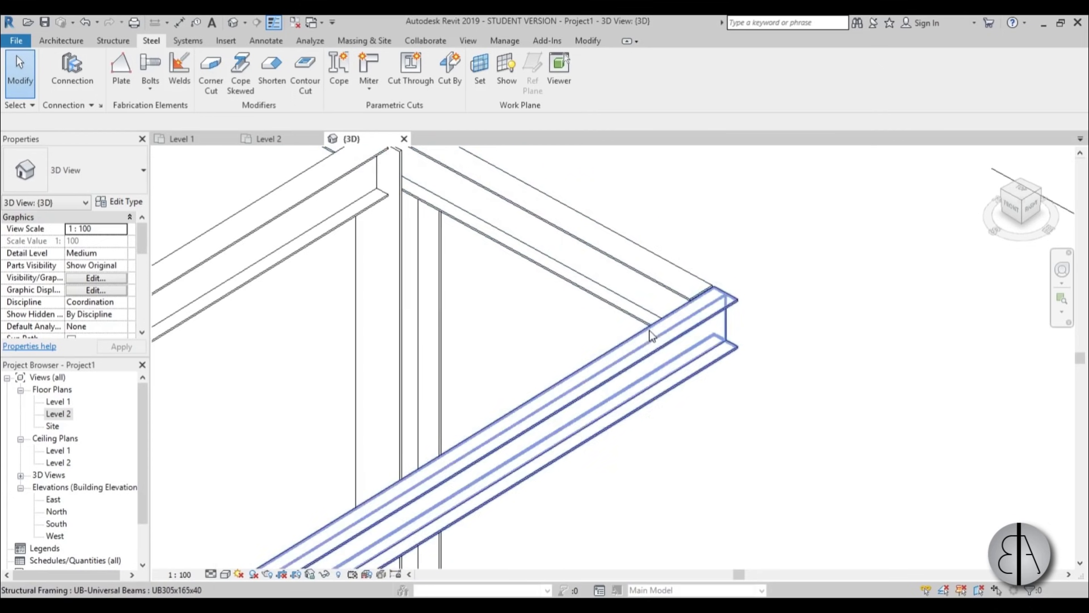
Miter the outer edge beam and the grid-line beam where they meet at the corner
click(368, 71)
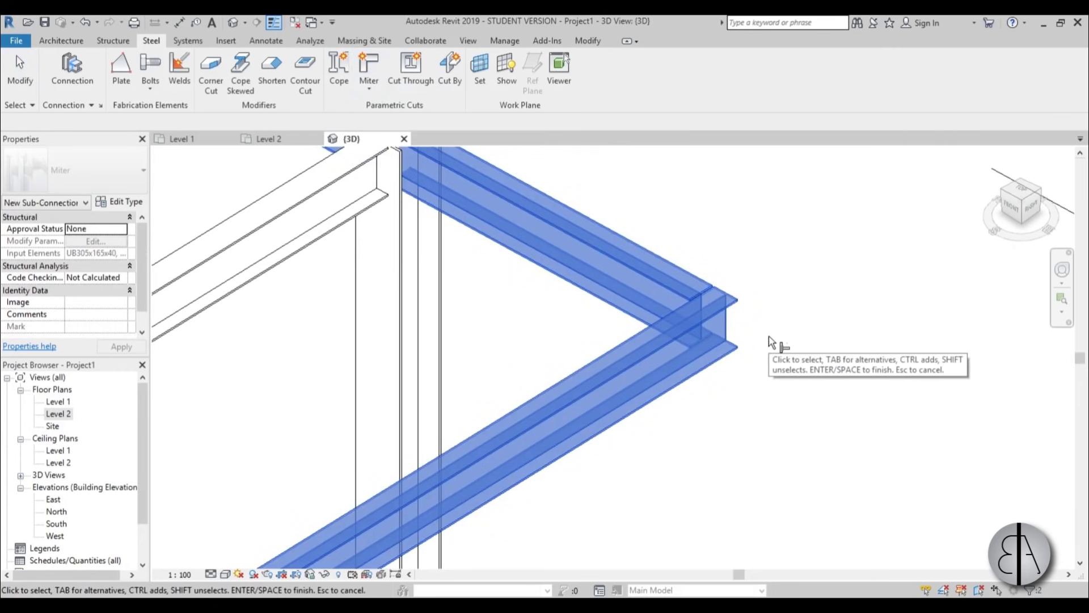
key(Return)
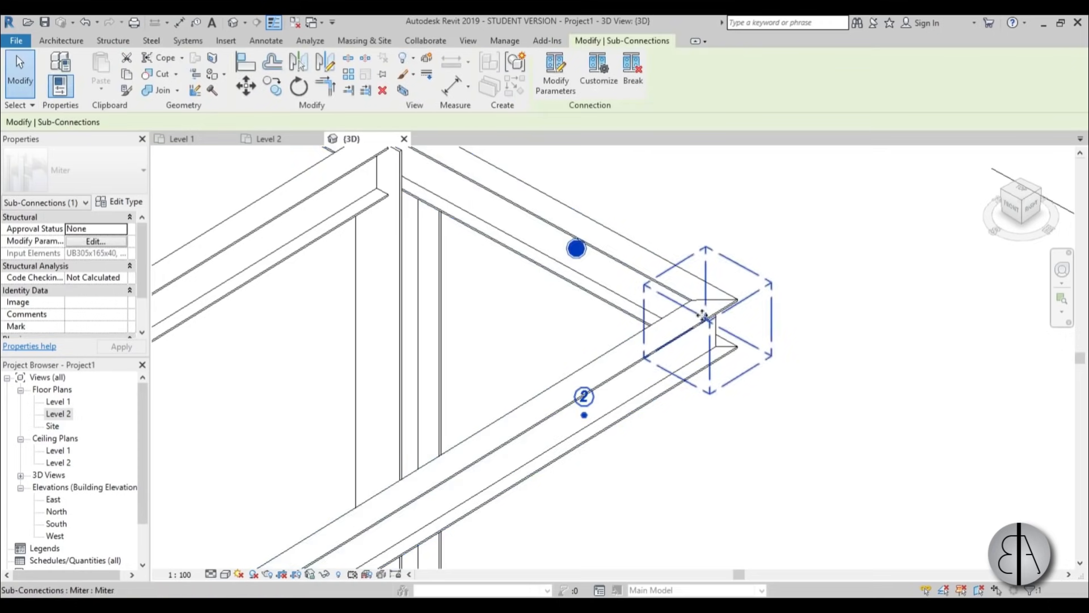
scroll(704, 297, up, 2)
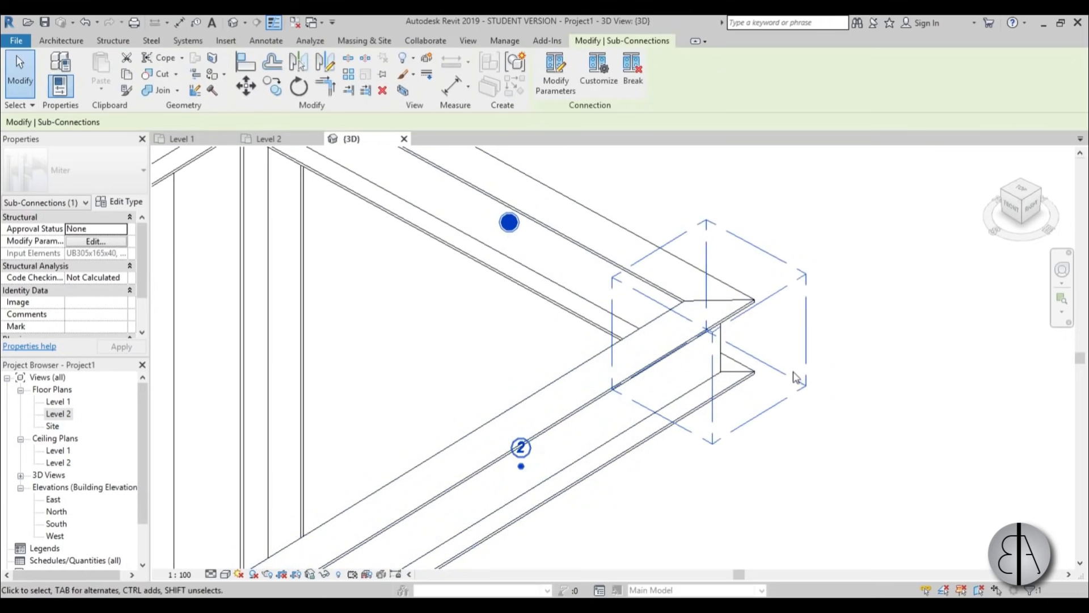
Switch the corner miter's primary element to the outer edge beam and back to the grid-line beam
click(520, 466)
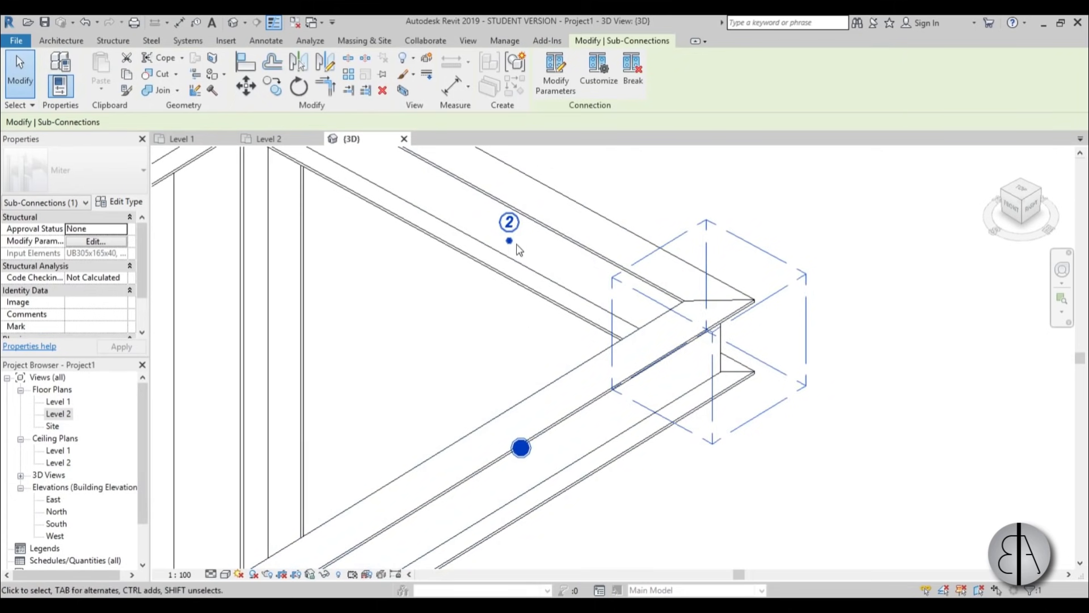
key(ctrl+z)
click(520, 466)
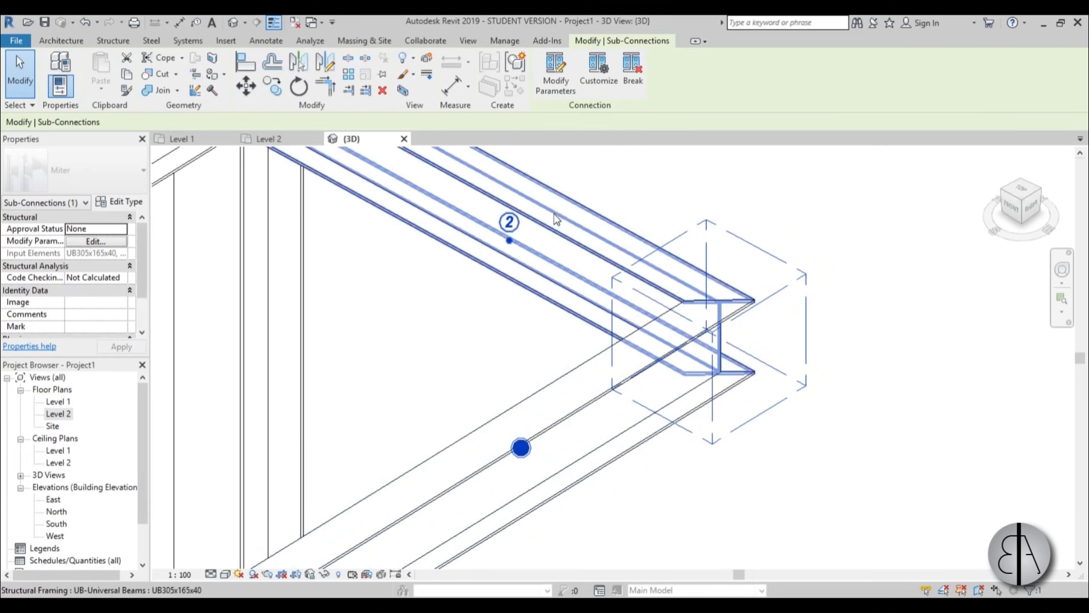
click(513, 242)
scroll(508, 334, down, 2)
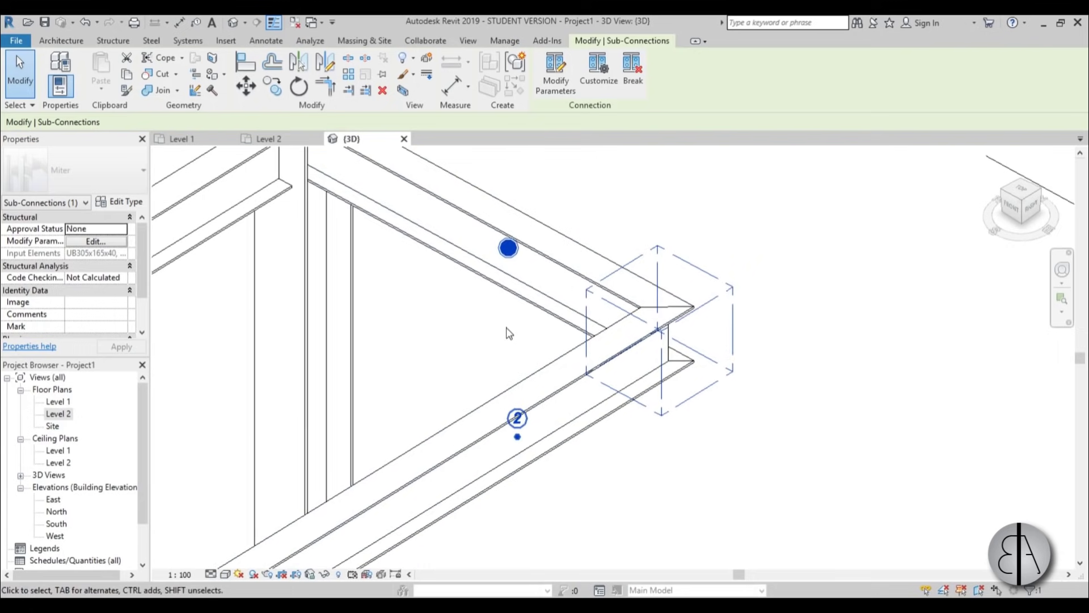
Inspect the mitered corner, make the outer edge beam the miter's primary element, and deselect the miter
scroll(588, 317, up, 2)
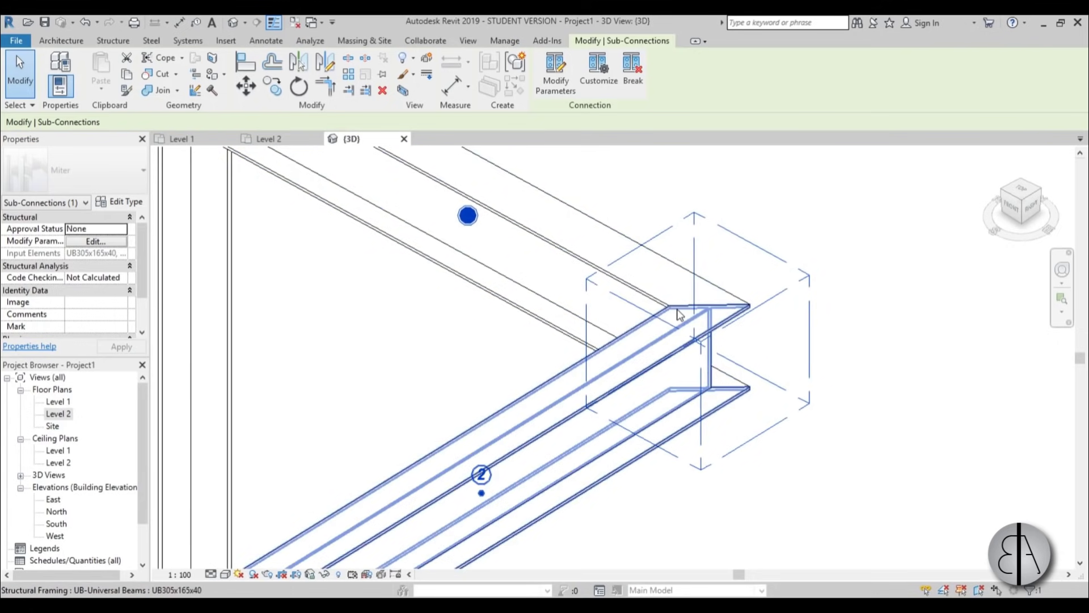
scroll(669, 315, up, 2)
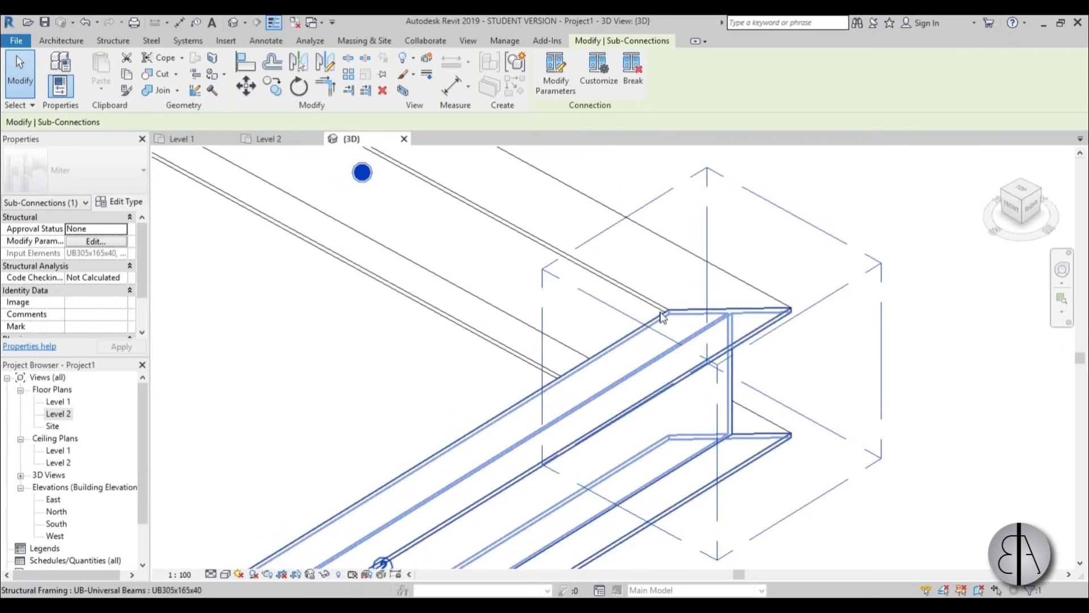
scroll(429, 196, down, 2)
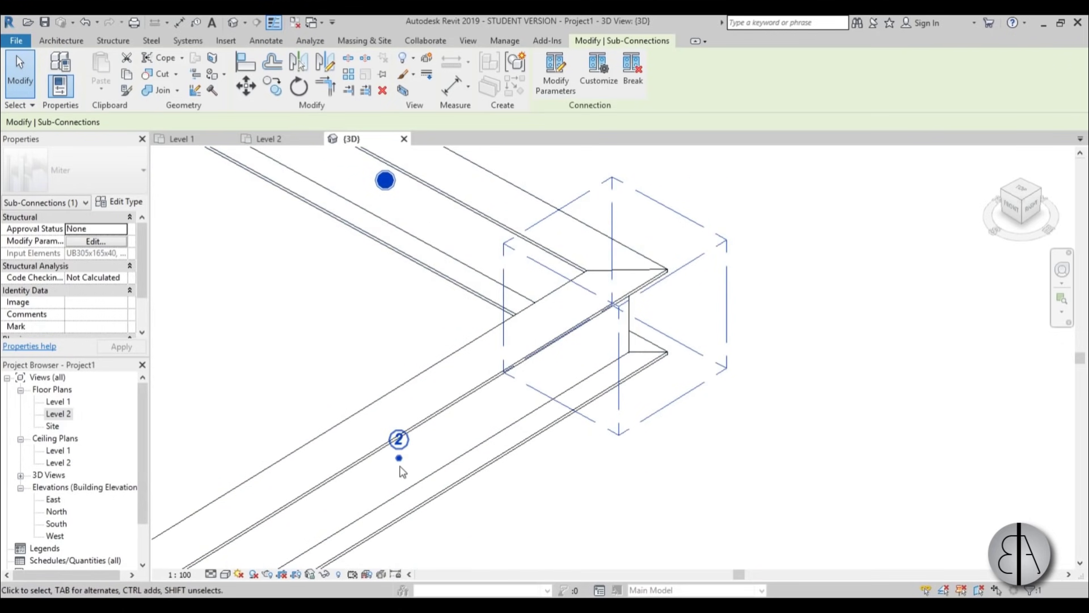
click(398, 439)
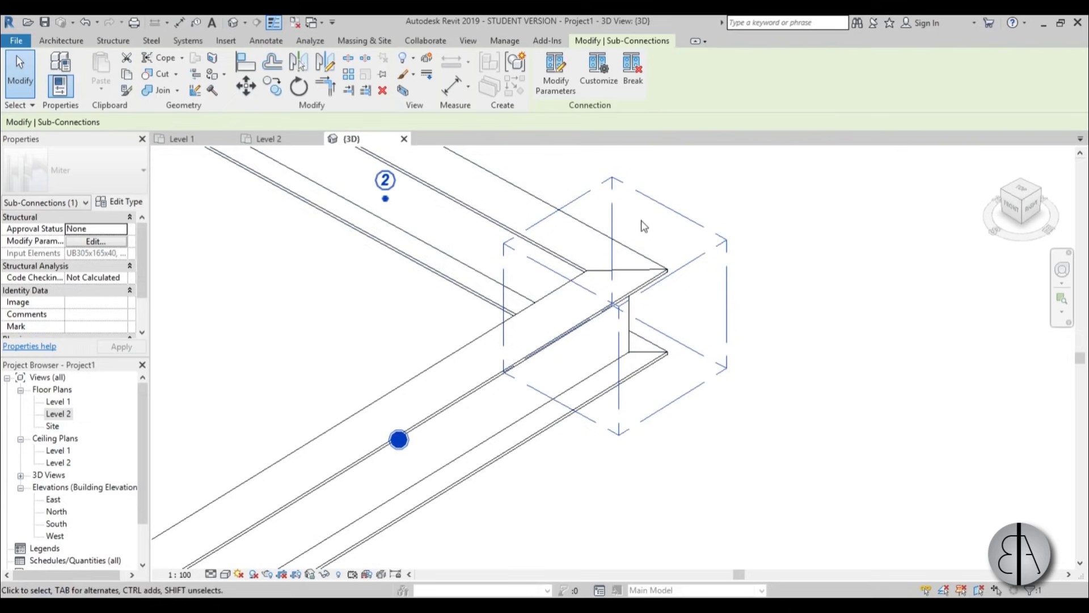
click(626, 202)
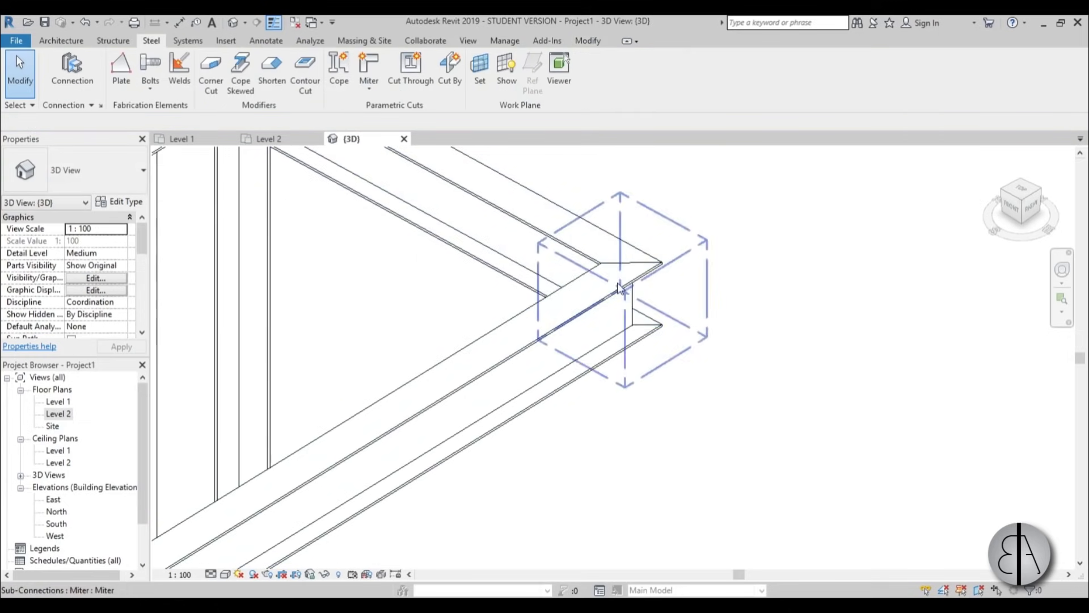
Add a parametric cope between the column at C-4 and the grid-line beam crossing its top, with the column as primary
shift+middle_drag(638, 268, 561, 411)
scroll(563, 409, up, 3)
scroll(563, 410, up, 1)
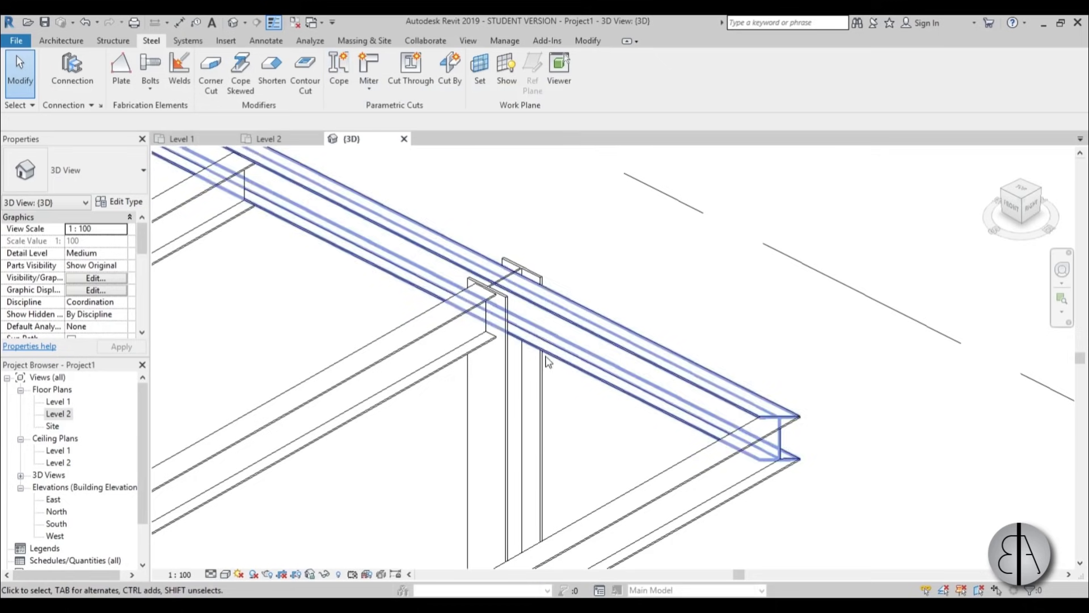
scroll(567, 397, up, 2)
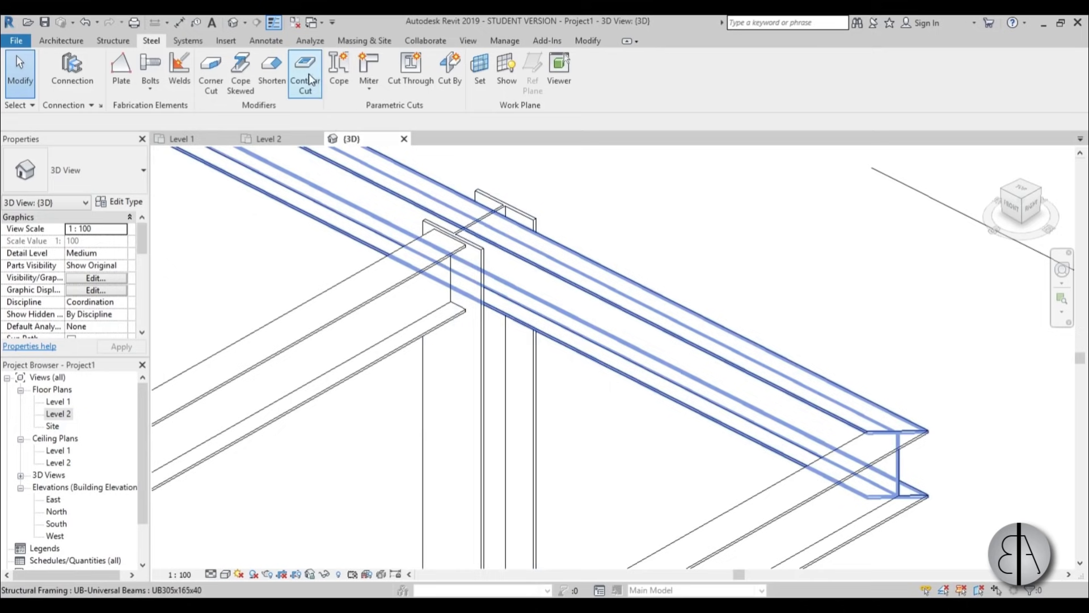
click(339, 84)
click(548, 418)
click(518, 289)
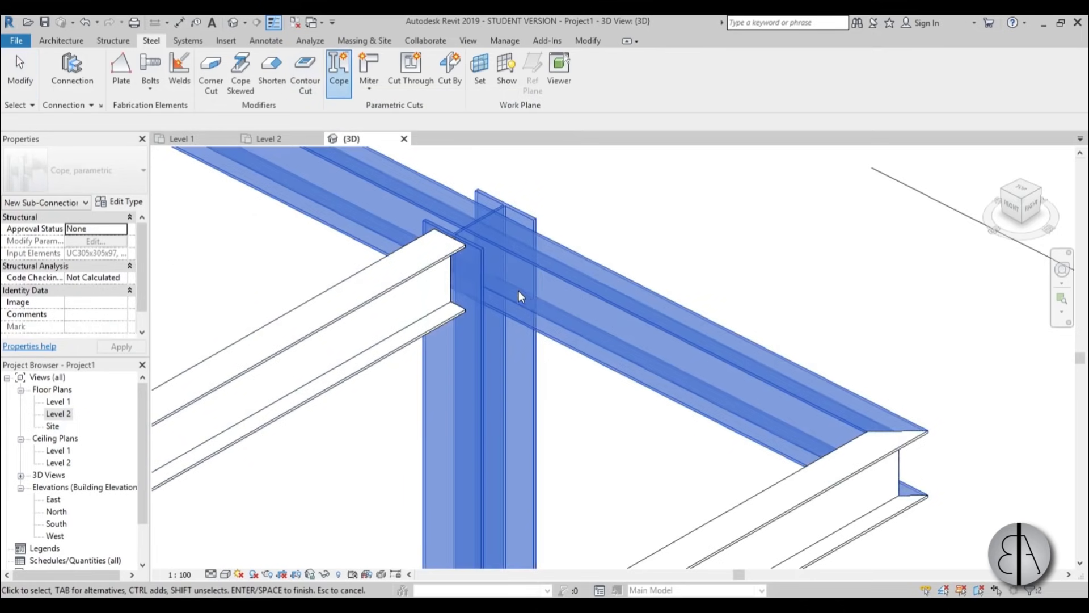
key(Return)
scroll(527, 319, down, 2)
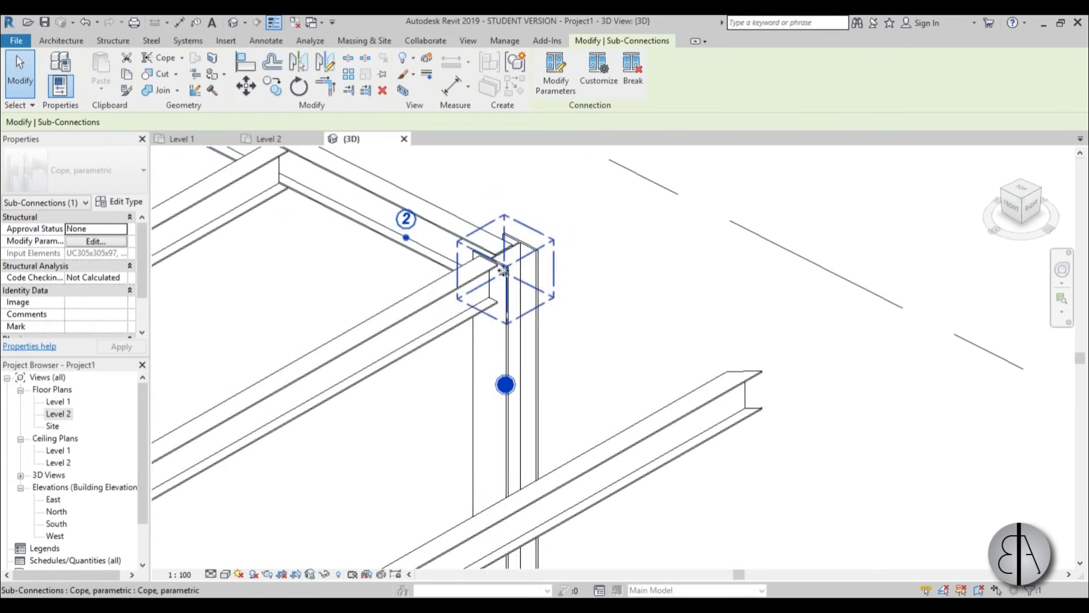
scroll(505, 262, up, 3)
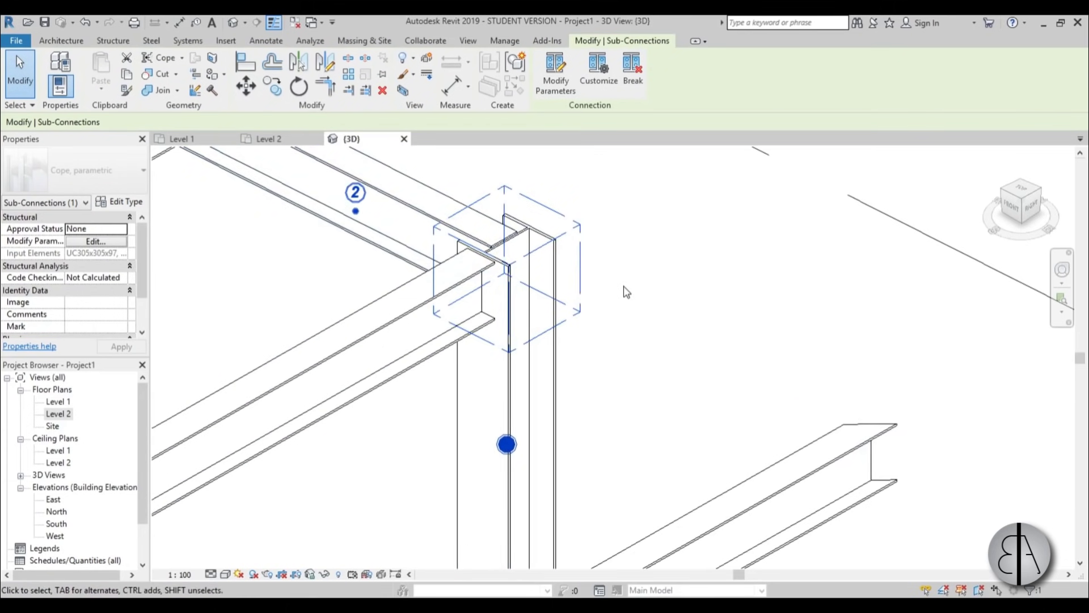
scroll(626, 291, down, 2)
scroll(622, 285, up, 1)
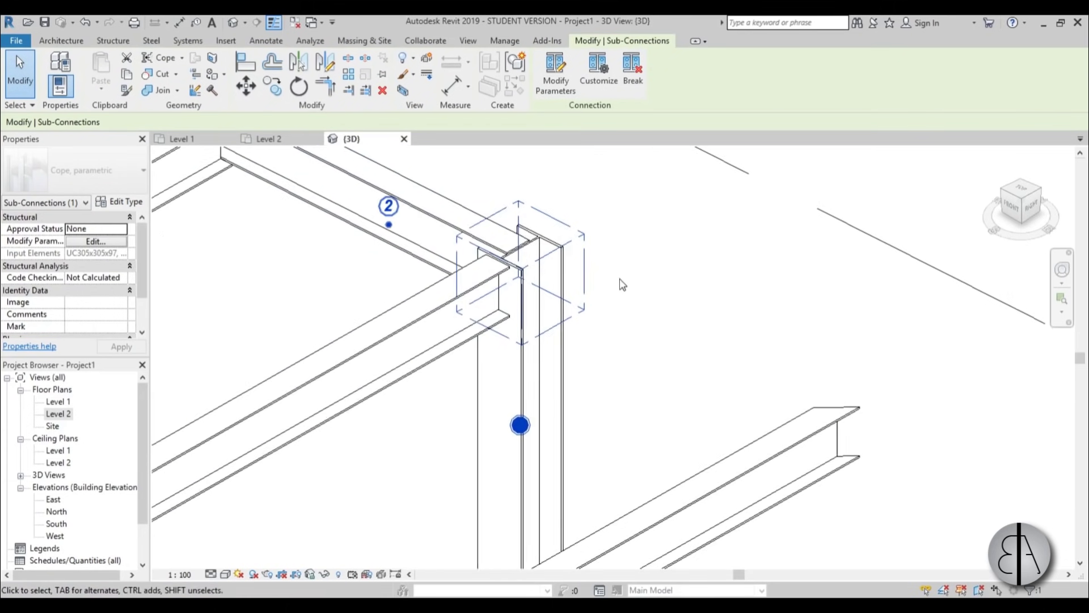
Make the grid-line beam the cope's primary element so that the column is cut instead, and deselect the cope
click(521, 425)
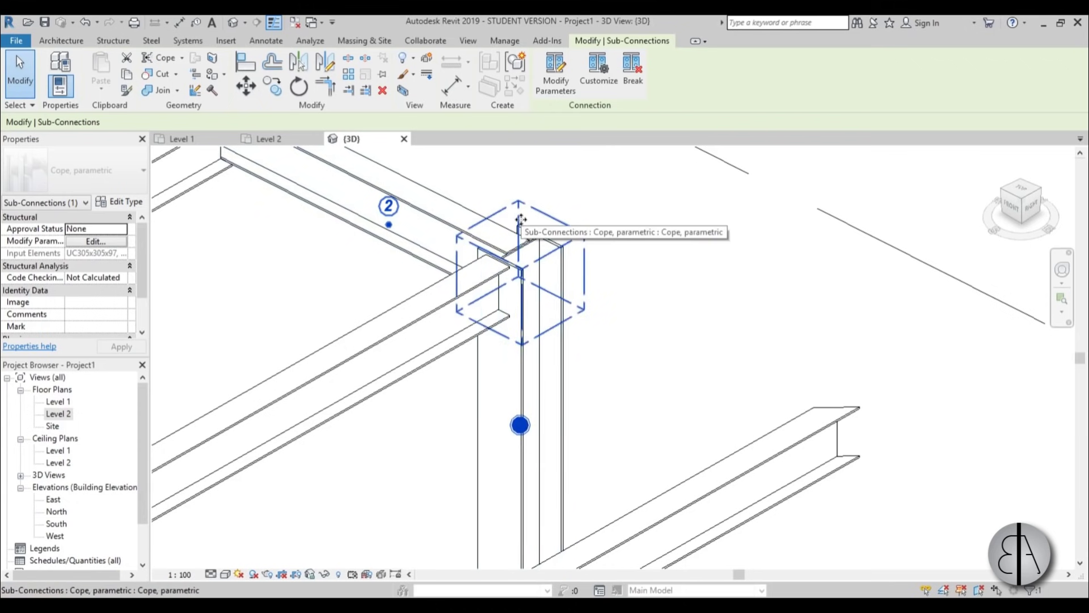
click(388, 225)
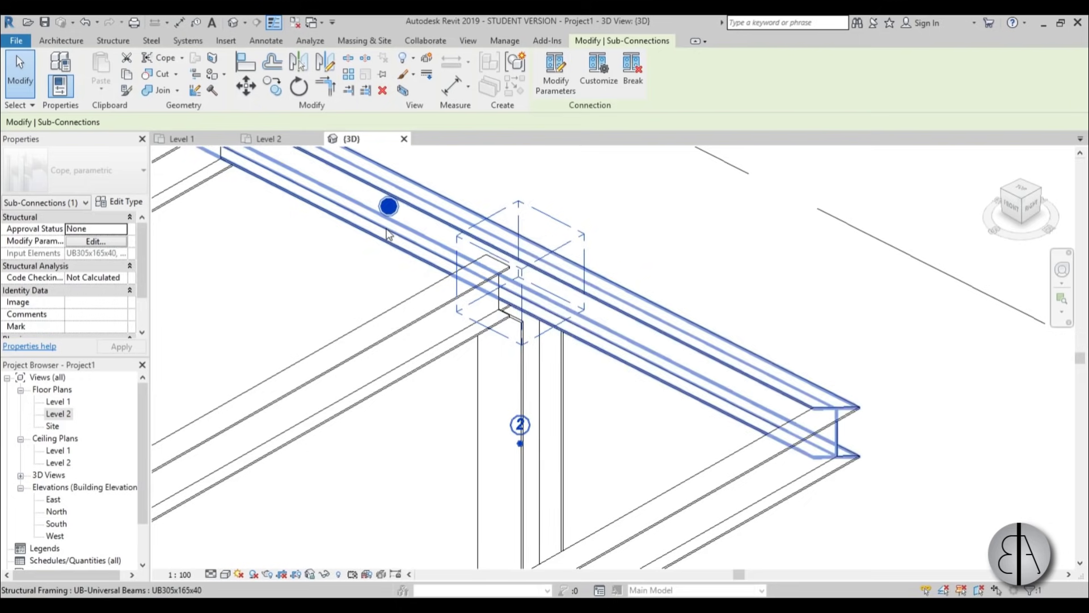
click(598, 454)
Examine the coped column top under the grid-line beam from the back and check the order of its connected elements
scroll(598, 454, up, 3)
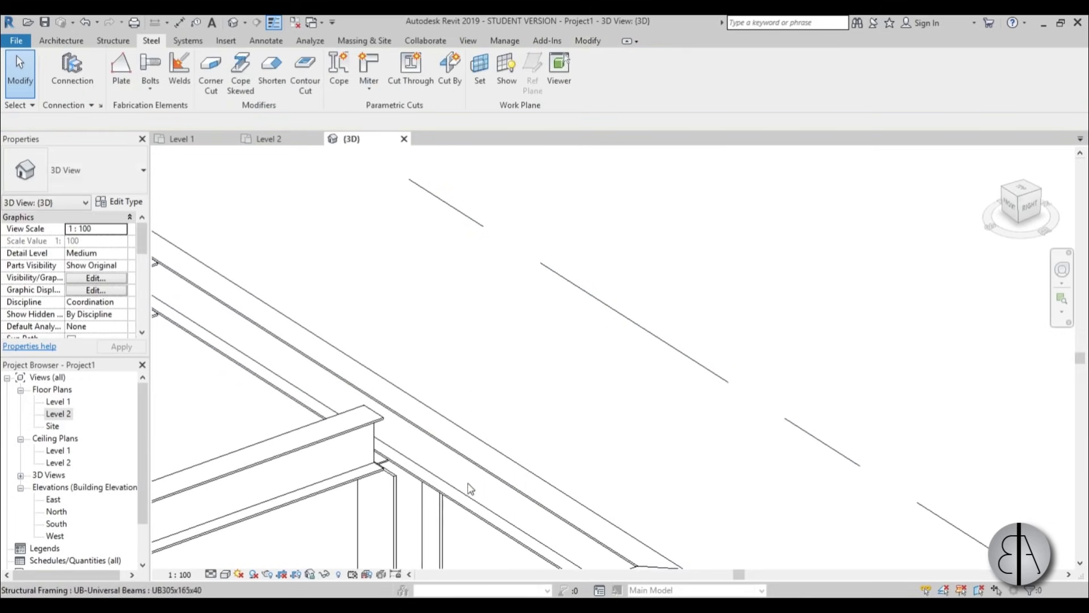
click(423, 499)
shift+middle_drag(489, 473, 496, 380)
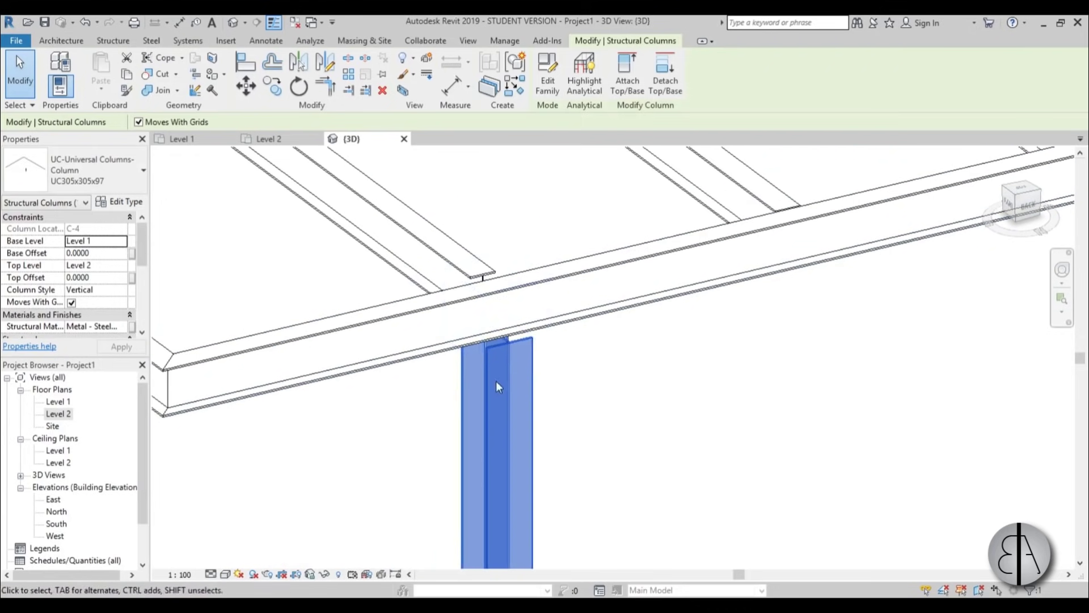
click(663, 255)
key(Escape)
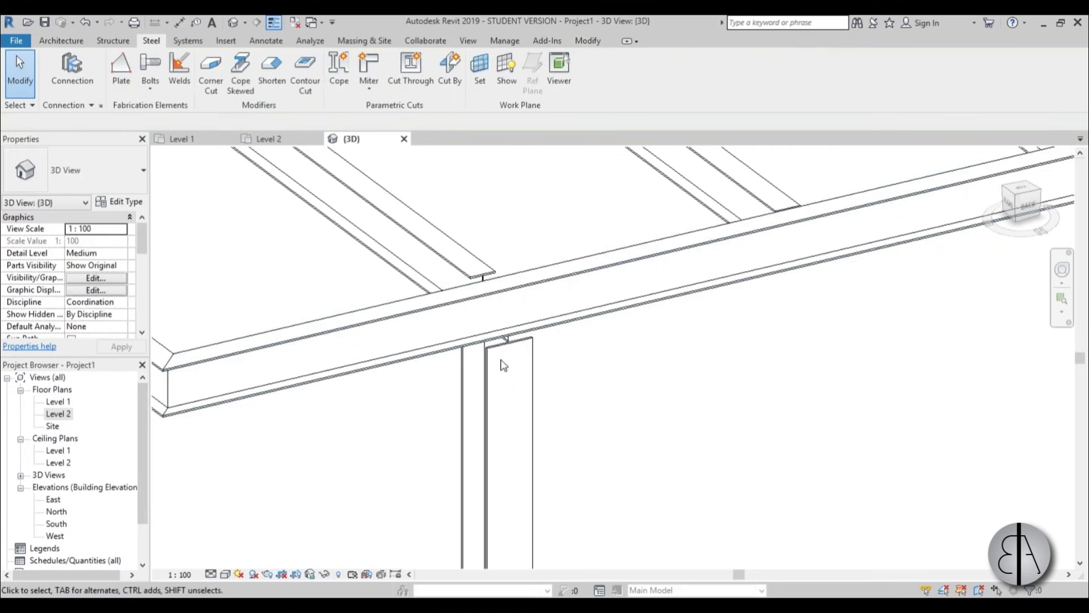
click(502, 332)
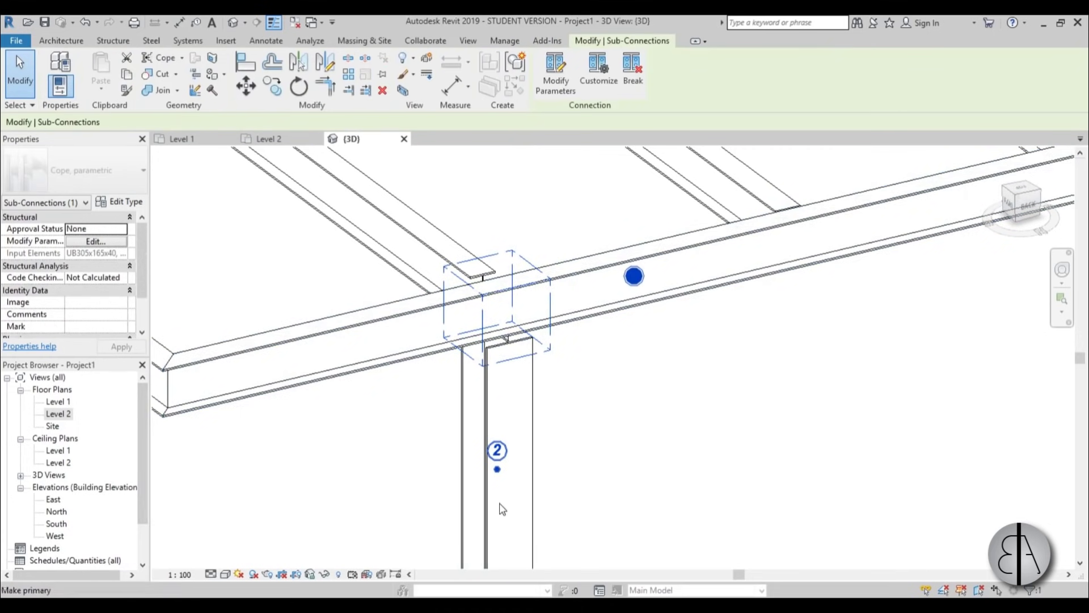
click(603, 299)
scroll(602, 328, down, 2)
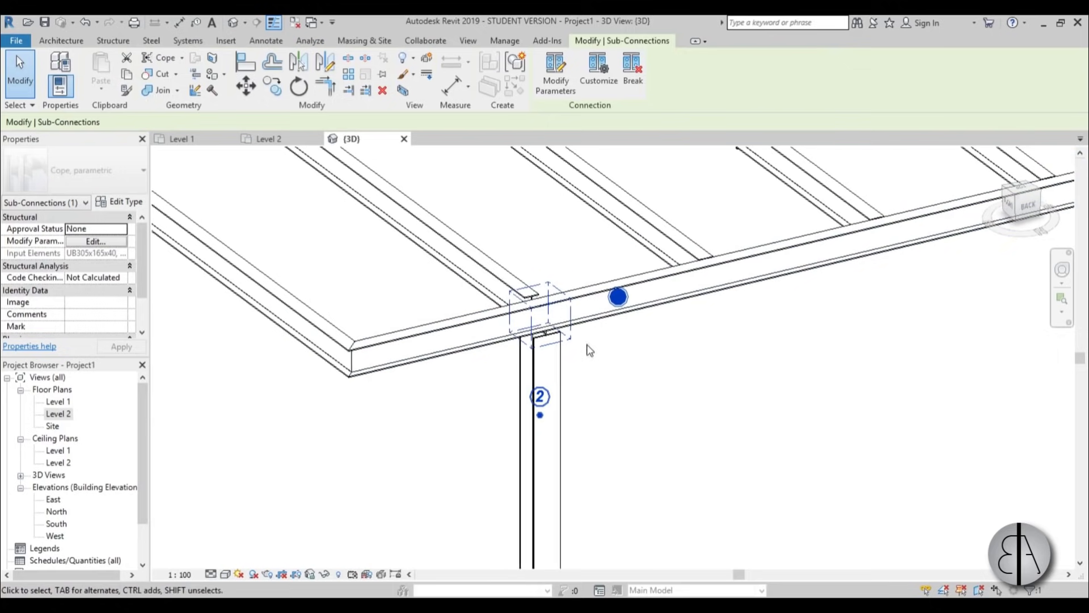
click(479, 389)
Apply a Cut By contour cut between the grid-line beam and the end of the beam-system beam beside column C-4
shift+middle_drag(478, 389, 536, 333)
scroll(519, 322, up, 5)
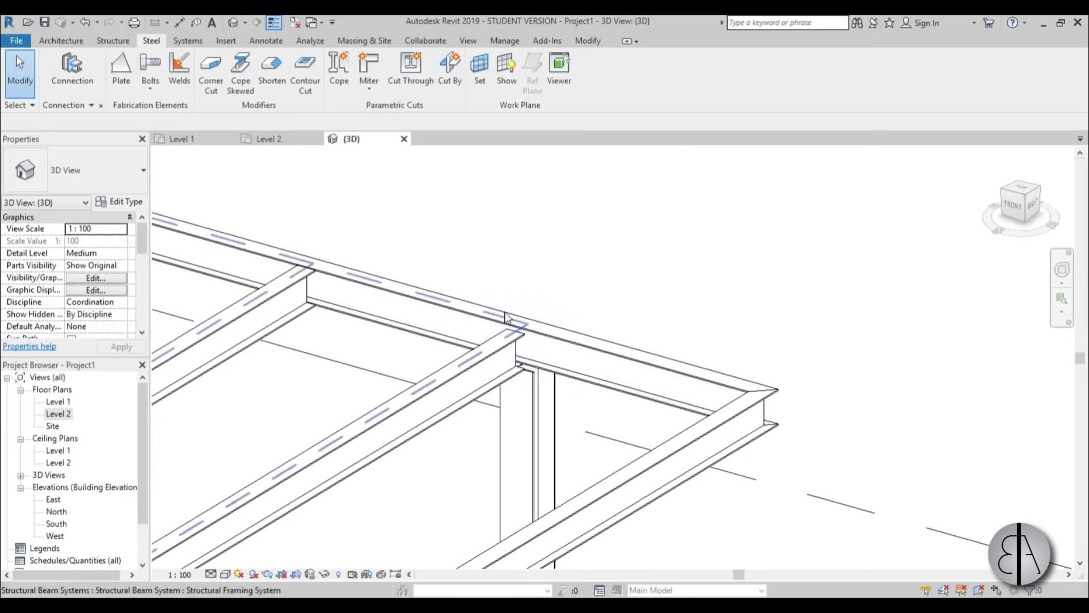
scroll(474, 315, up, 2)
scroll(475, 315, up, 1)
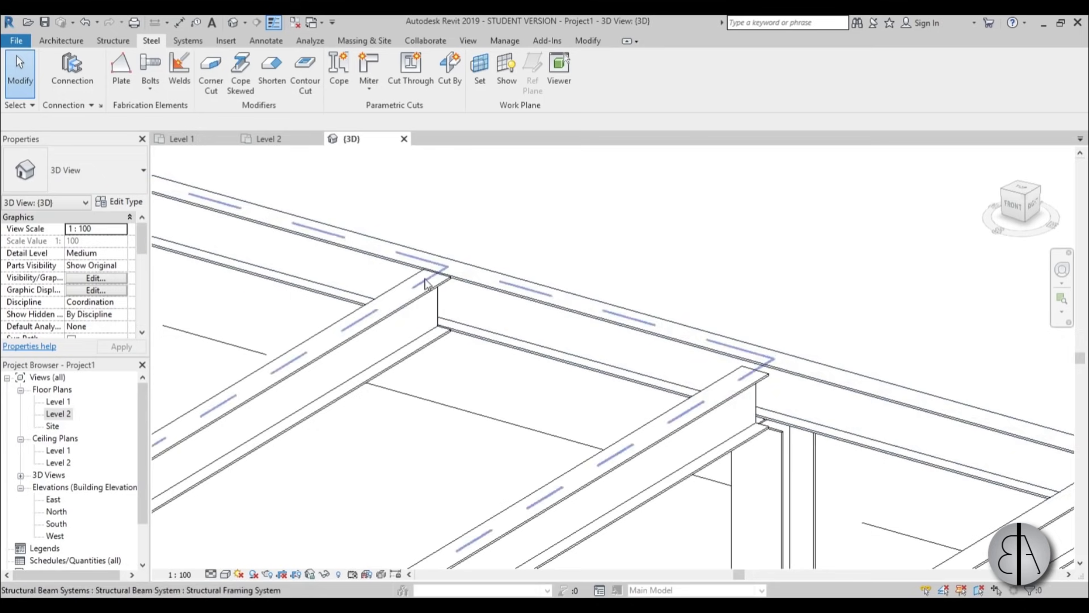
scroll(448, 295, down, 2)
scroll(480, 328, up, 3)
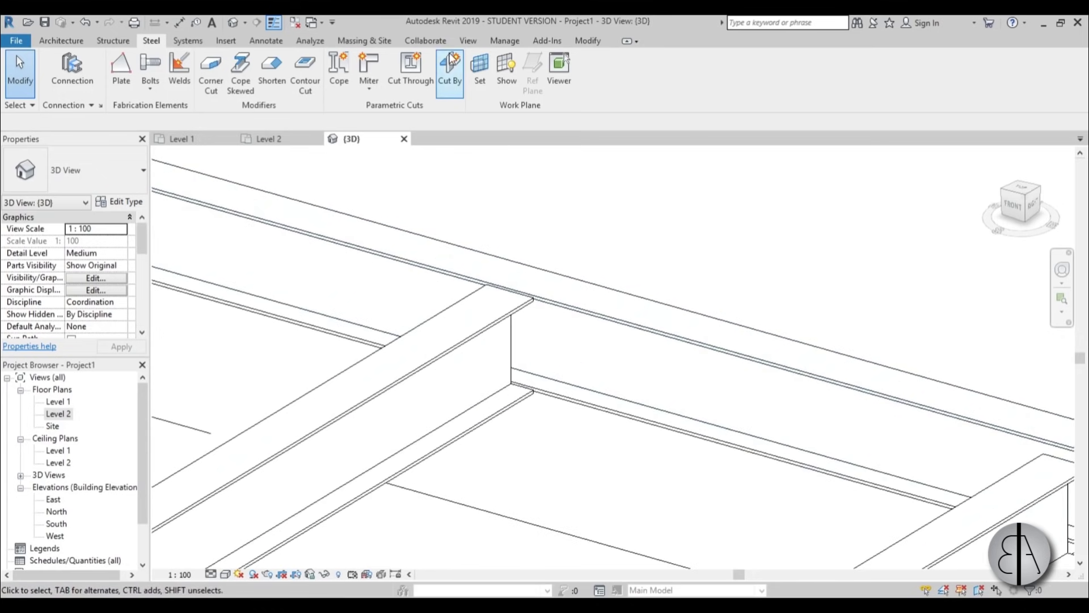
click(457, 73)
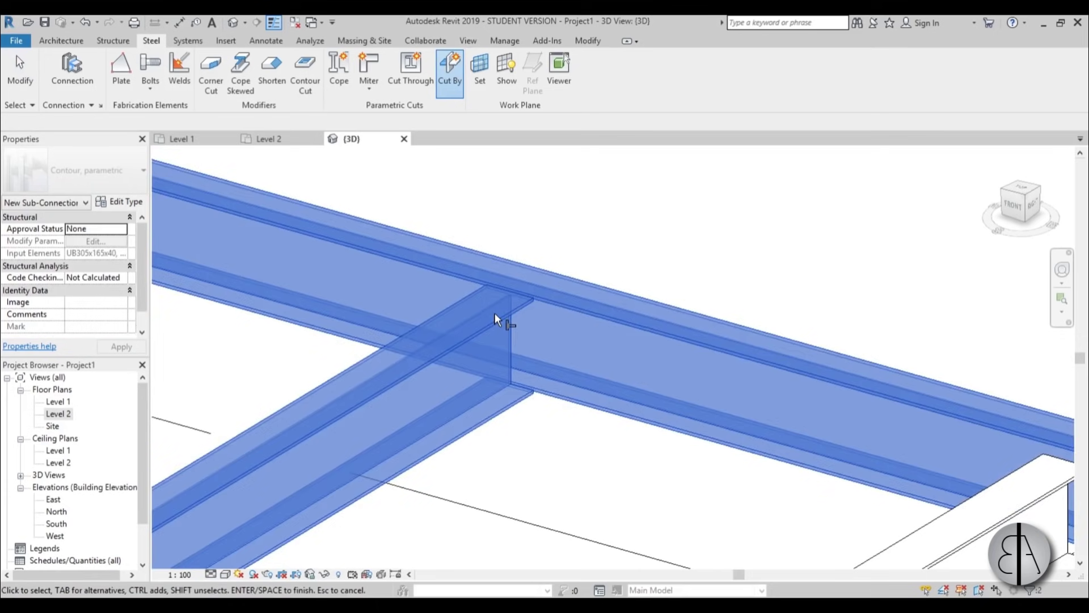
key(Return)
Examine how the contour cut shapes the beam-system beam's end and check which connected beam is primary
scroll(527, 334, up, 4)
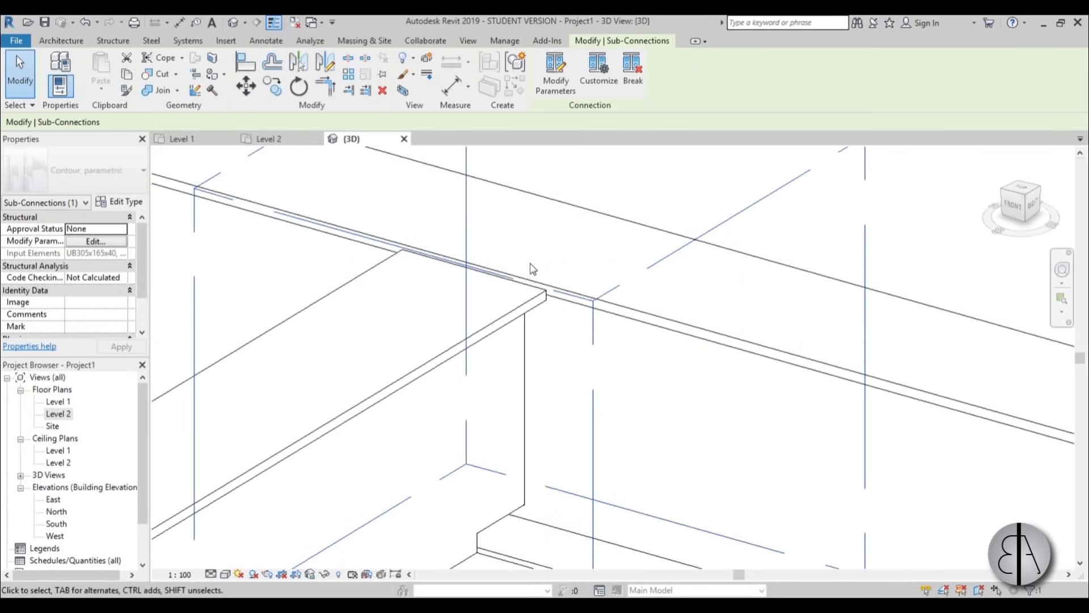
scroll(528, 281, up, 2)
scroll(511, 445, up, 3)
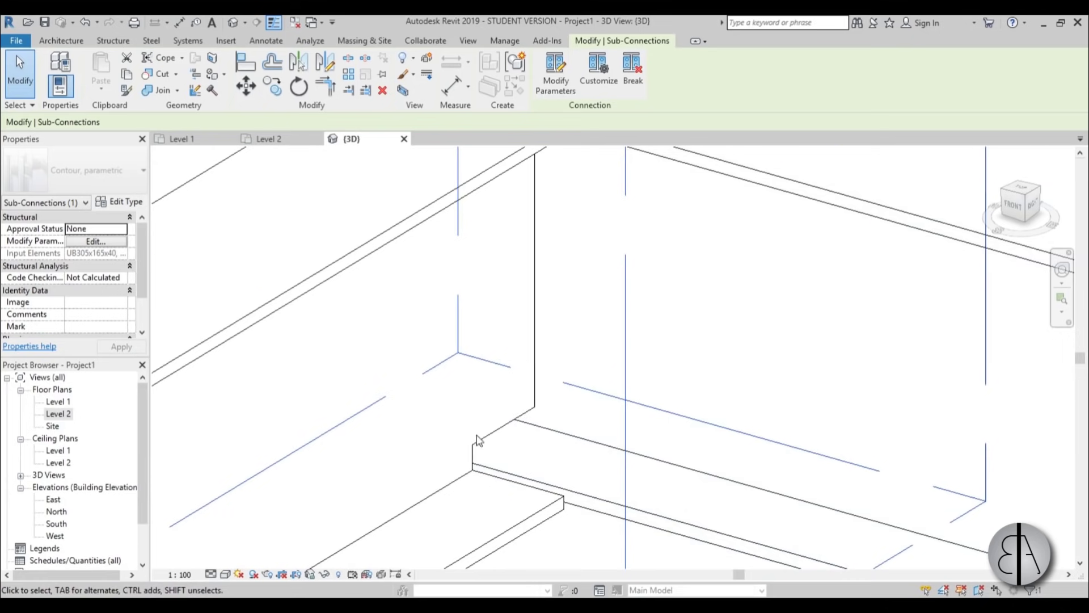
scroll(522, 305, down, 5)
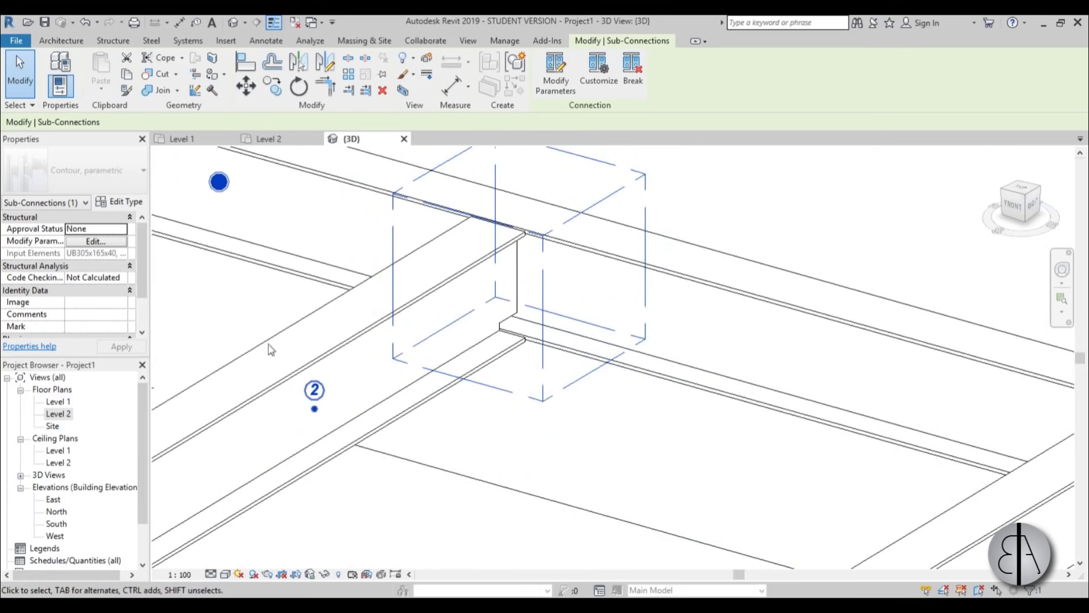
middle_drag(294, 352, 302, 355)
scroll(367, 397, down, 2)
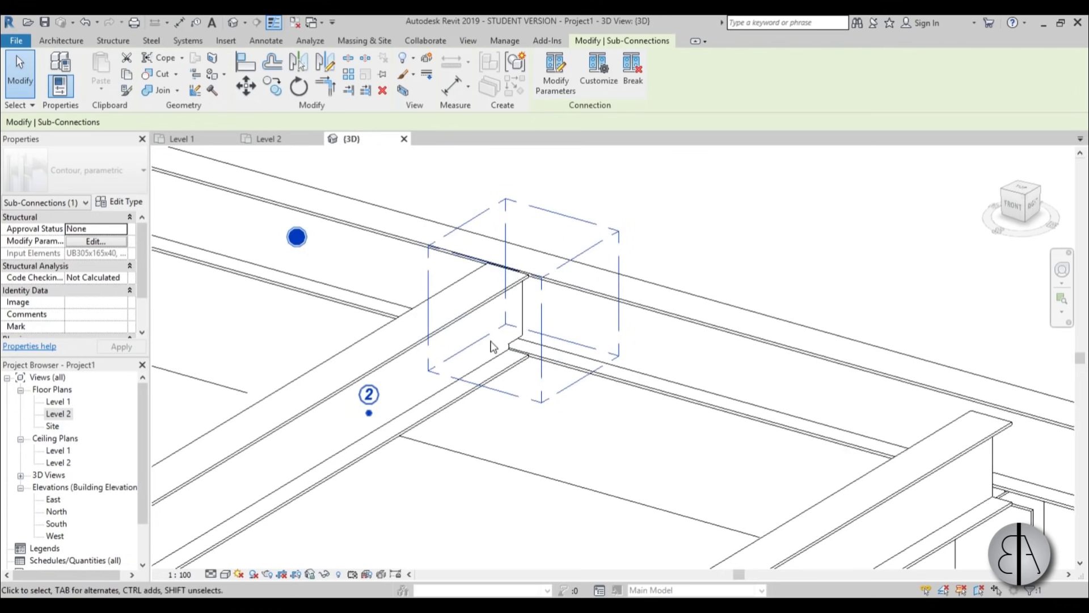
click(297, 258)
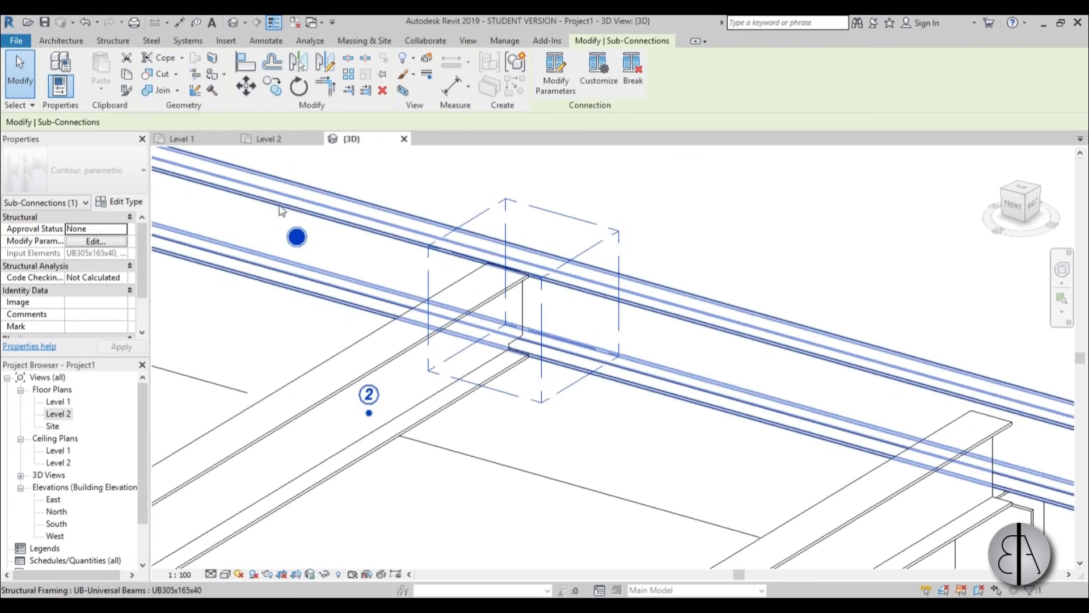
scroll(769, 353, down, 1)
middle_drag(605, 428, 610, 409)
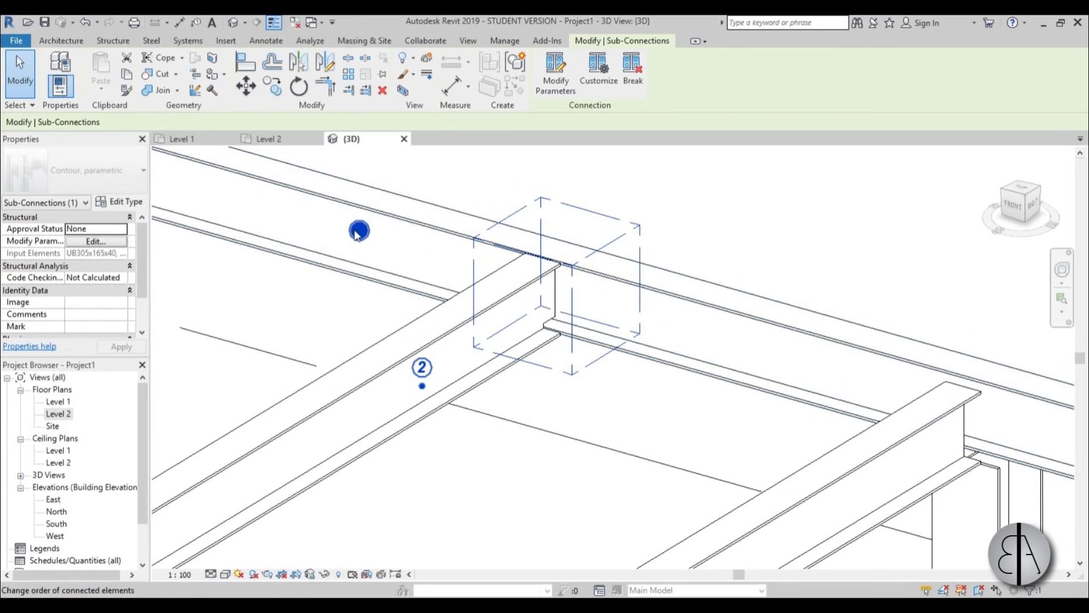
scroll(422, 367, up, 1)
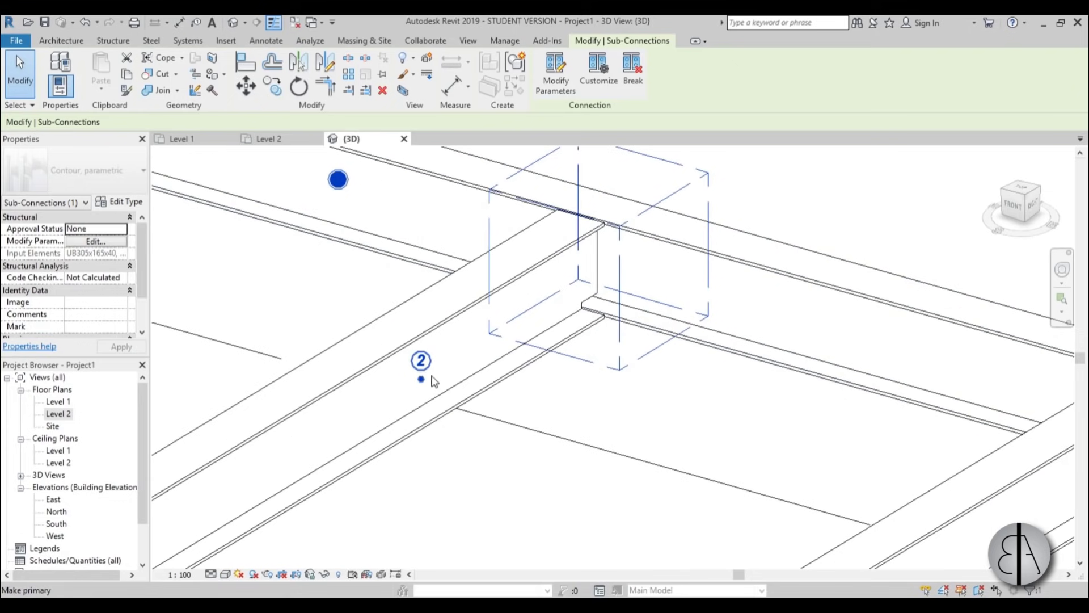
Examine the contour cut at the beam-system beam's end from several angles, checking the order of its connected elements
scroll(423, 363, down, 2)
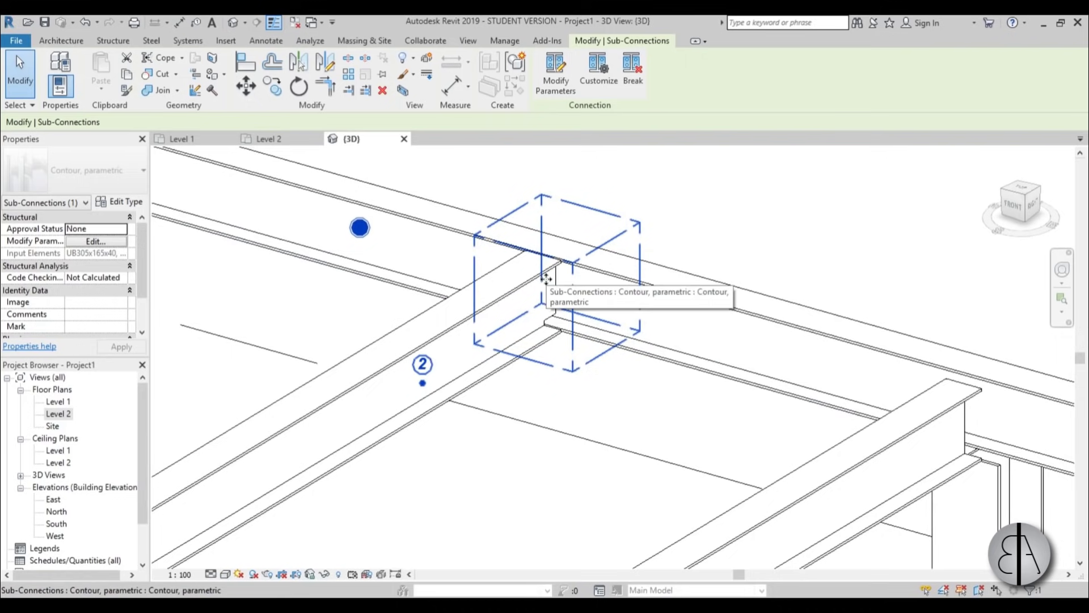
click(708, 236)
middle_drag(708, 236, 597, 433)
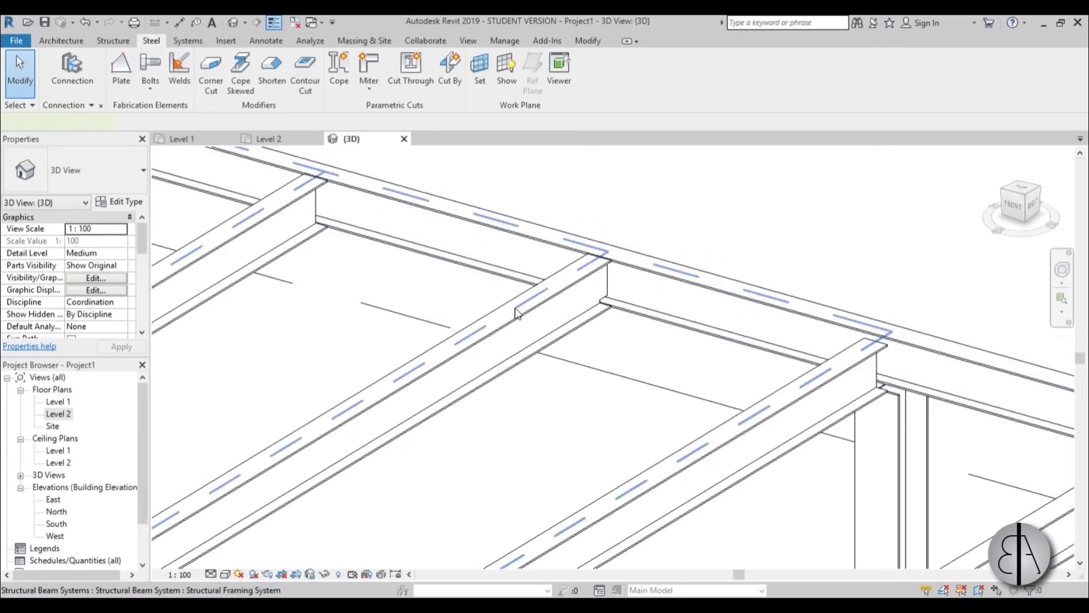
click(553, 358)
shift+middle_drag(579, 384, 469, 263)
scroll(608, 311, up, 2)
click(613, 310)
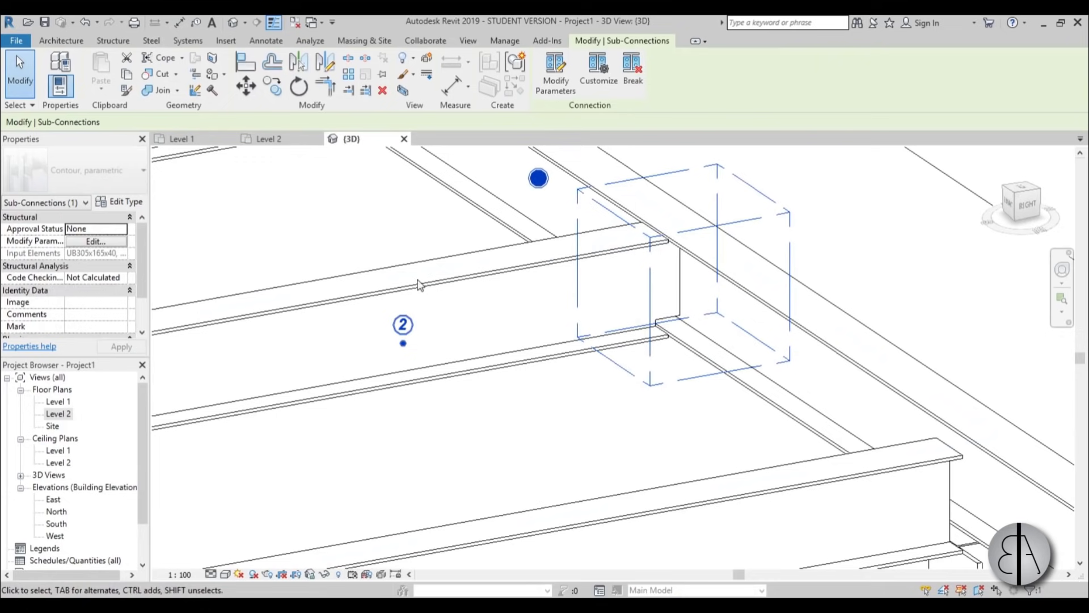
click(565, 389)
shift+middle_drag(520, 386, 512, 360)
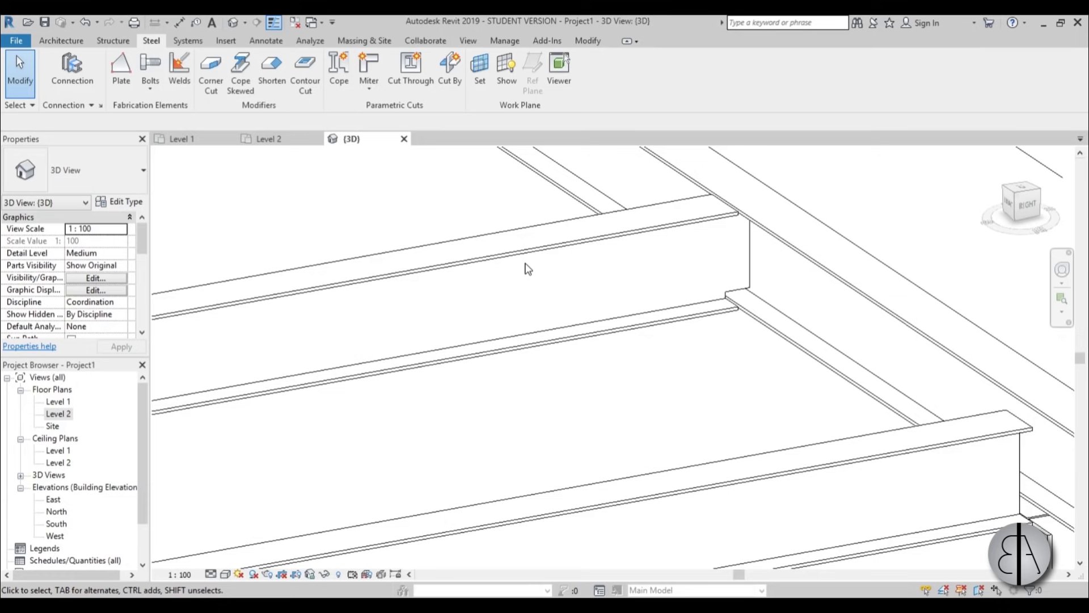
Start a Contour Cut on the web of the cut beam-system beam and sketch a rectangle about 0.29 by 0.11 m near its end
scroll(580, 274, up, 3)
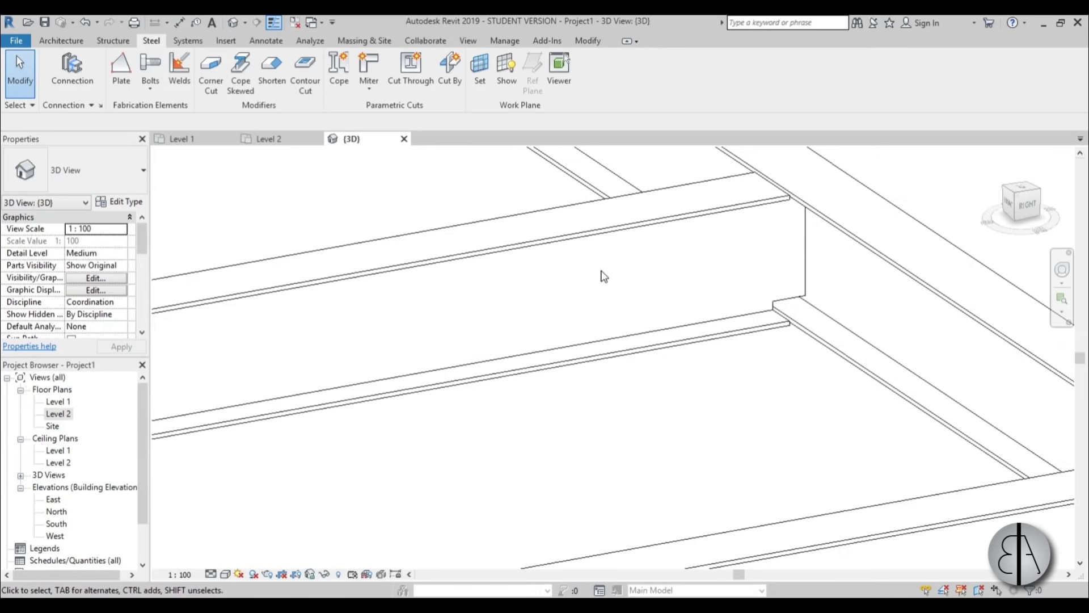
middle_drag(572, 265, 566, 264)
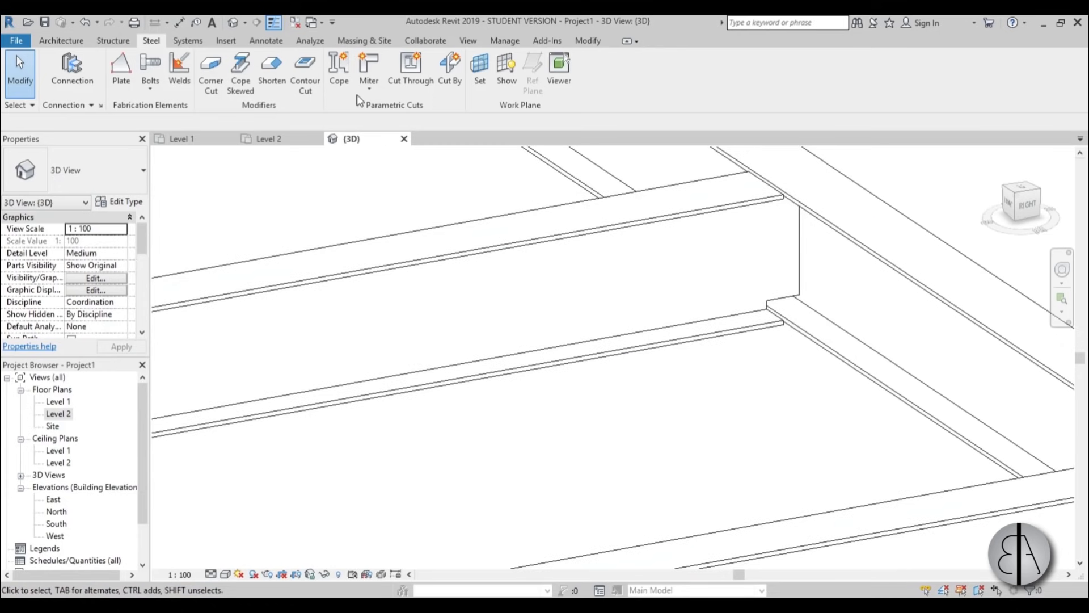
click(314, 80)
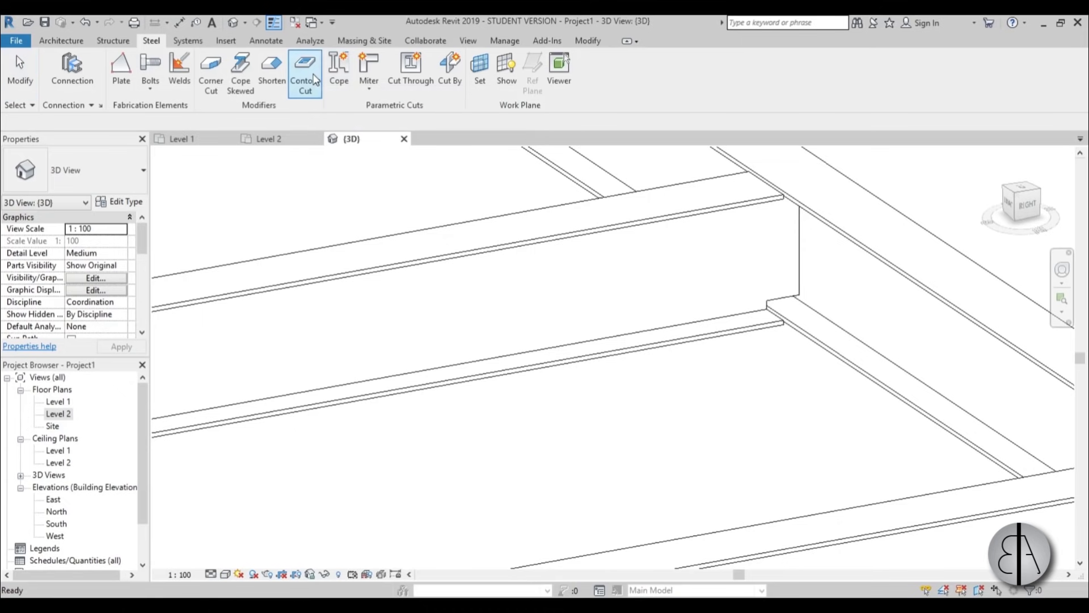
click(803, 251)
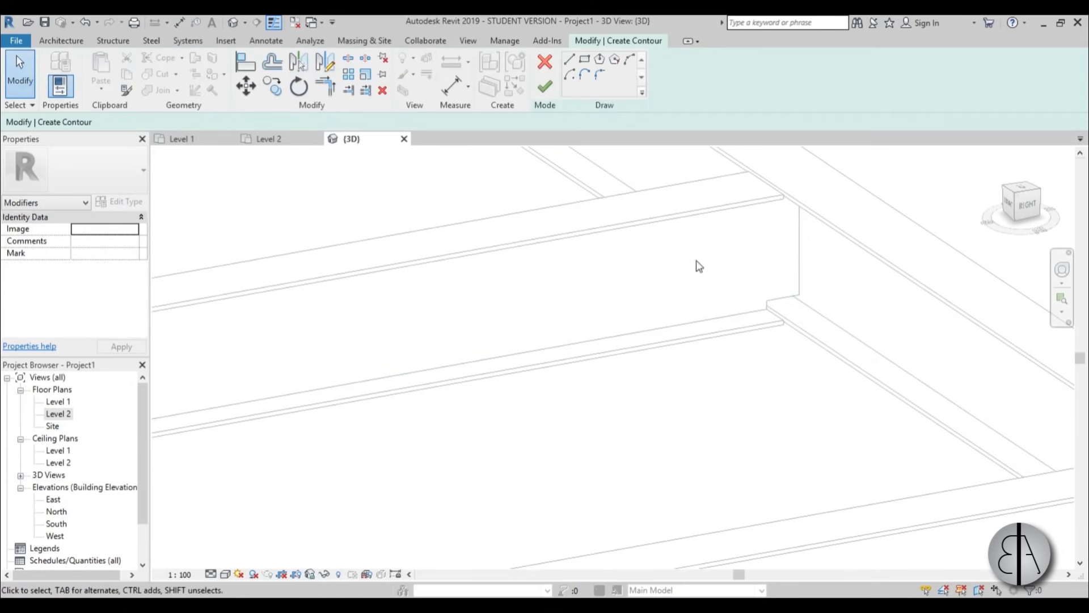
click(585, 59)
scroll(675, 270, up, 2)
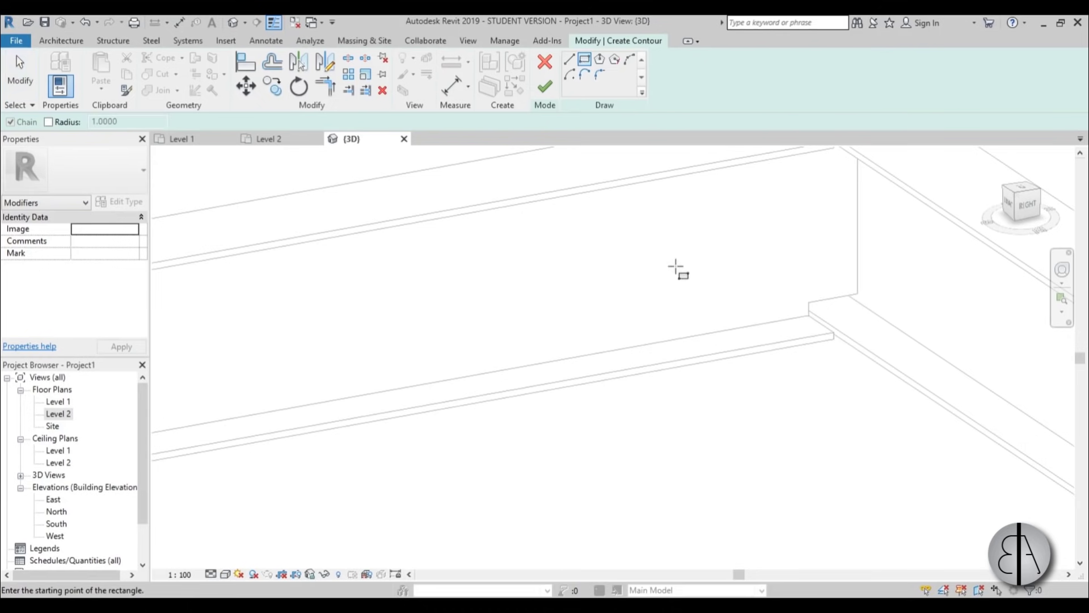
click(647, 230)
click(476, 324)
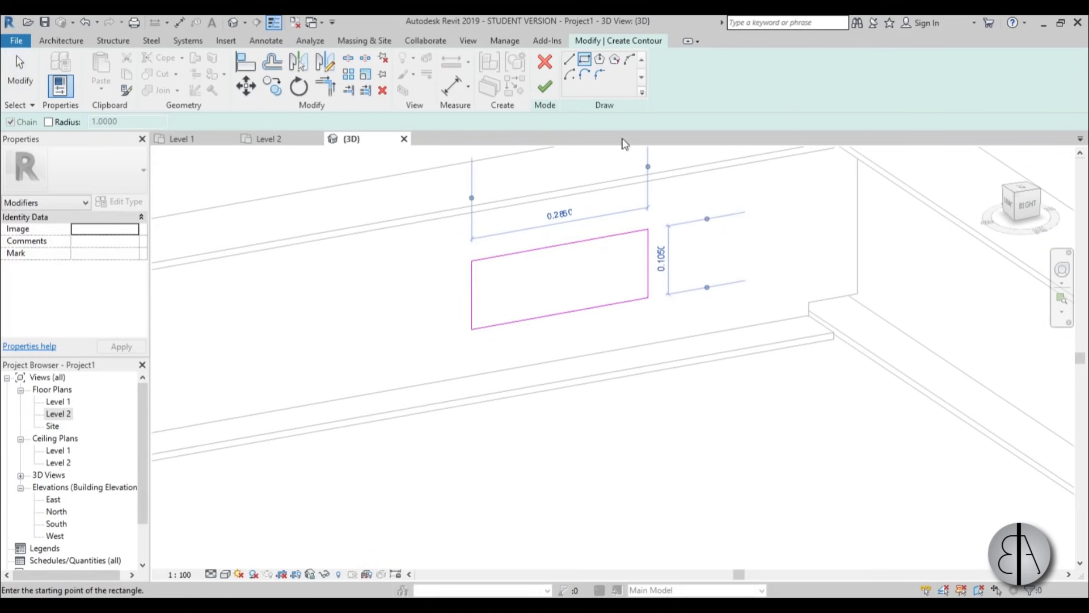
Round the contour rectangle's four corners with 0.03 m radius fillet arcs and finish the cut
scroll(627, 155, up, 1)
click(600, 74)
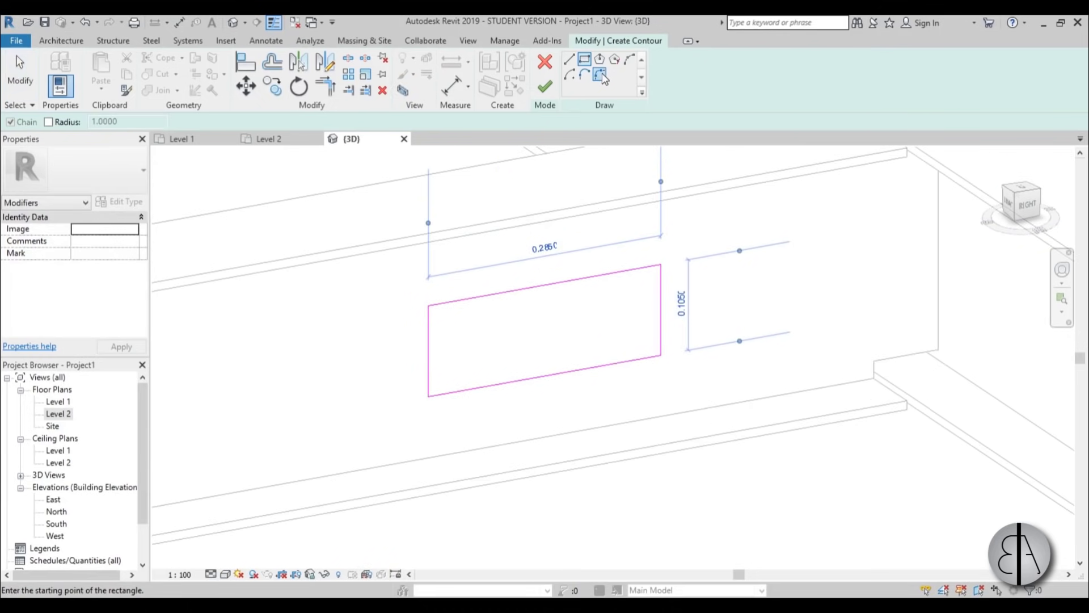
click(59, 122)
double_click(117, 122)
text(.0)
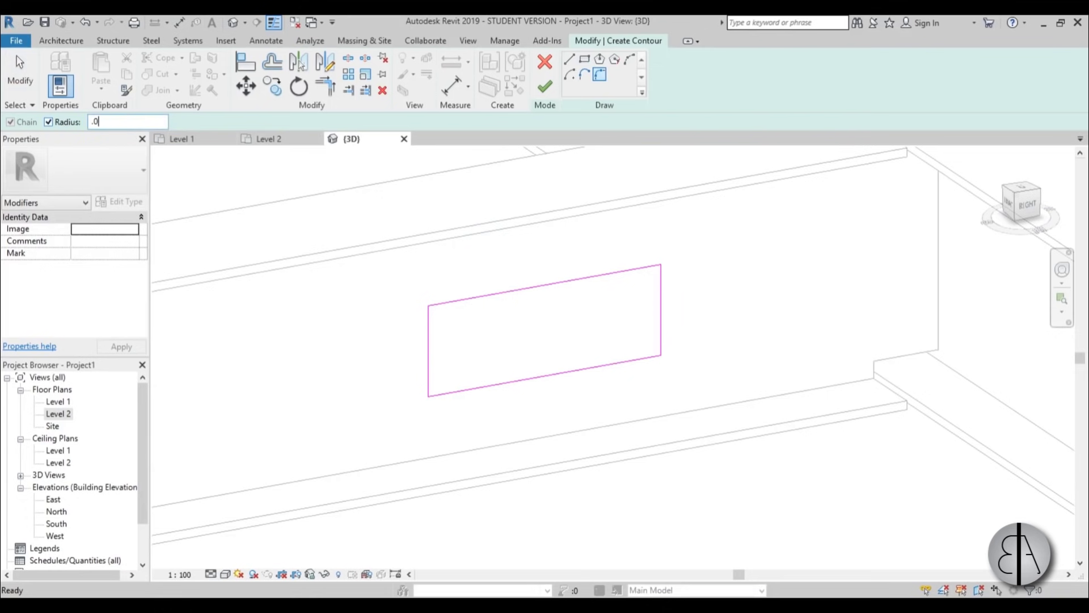
text(300)
click(432, 332)
click(448, 303)
click(640, 271)
click(661, 291)
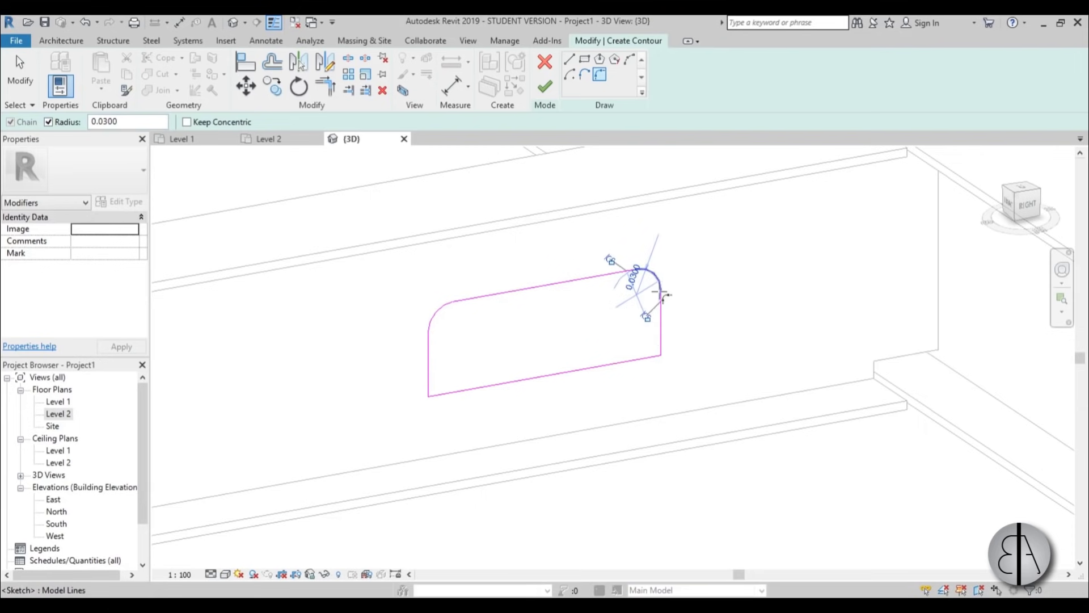
click(461, 394)
click(430, 382)
scroll(487, 323, down, 2)
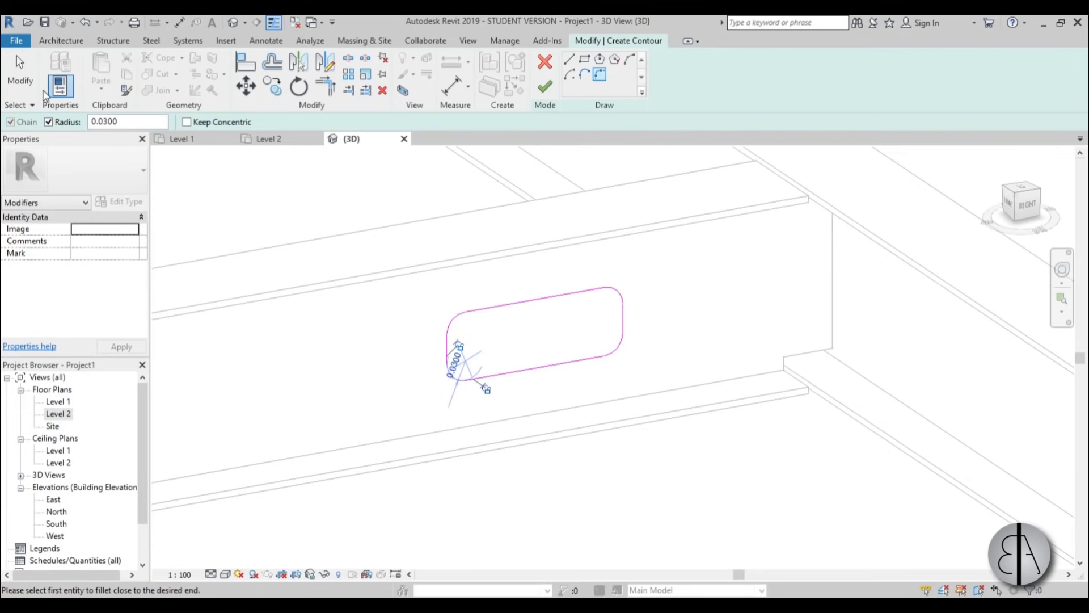
click(20, 74)
click(545, 86)
key(Escape)
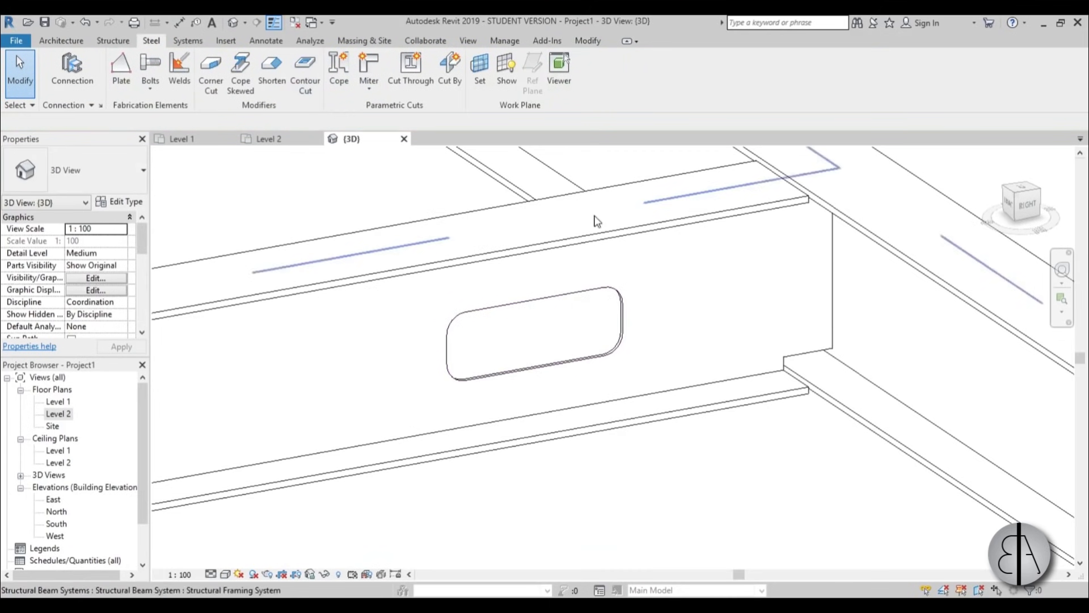
Examine the beam's web opening in the Shaded and Realistic visual styles, return to Shaded, and view the whole structure
scroll(595, 219, down, 1)
scroll(540, 365, up, 1)
click(226, 573)
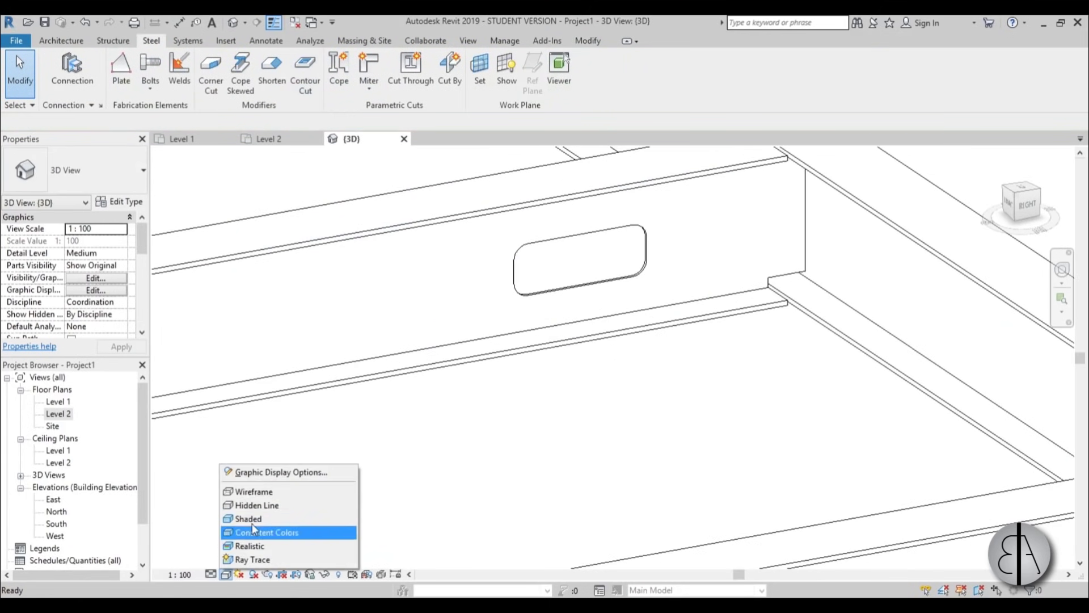
click(254, 518)
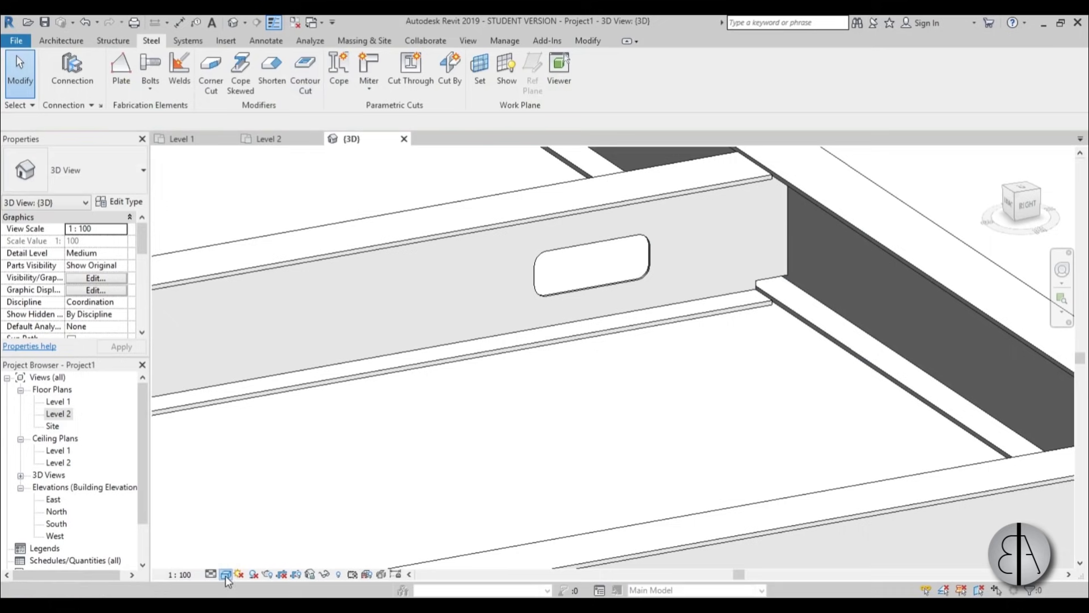
click(226, 575)
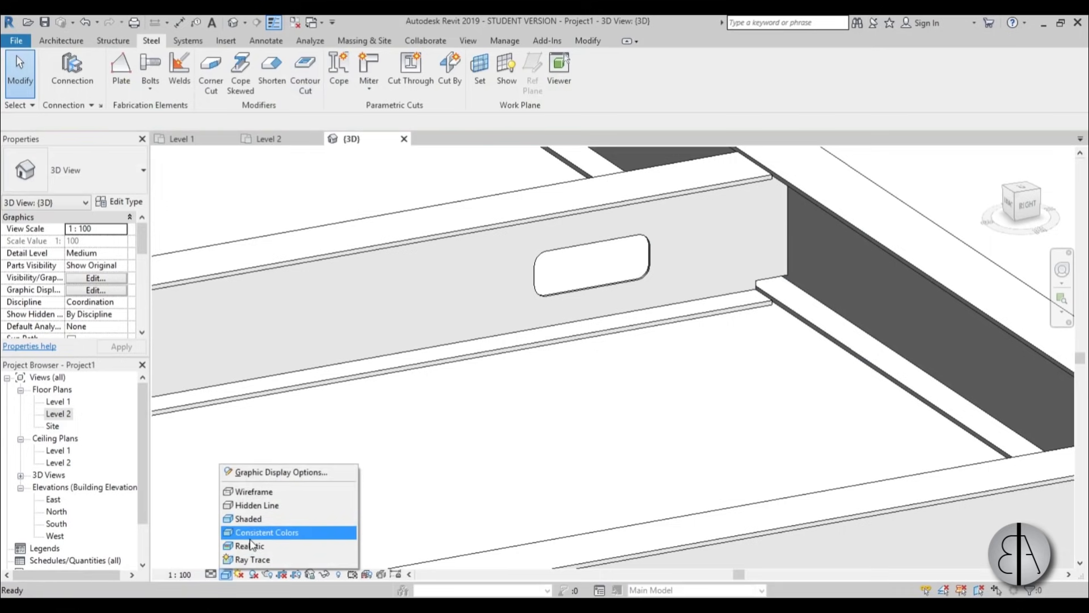
click(249, 545)
shift+middle_drag(608, 379, 629, 379)
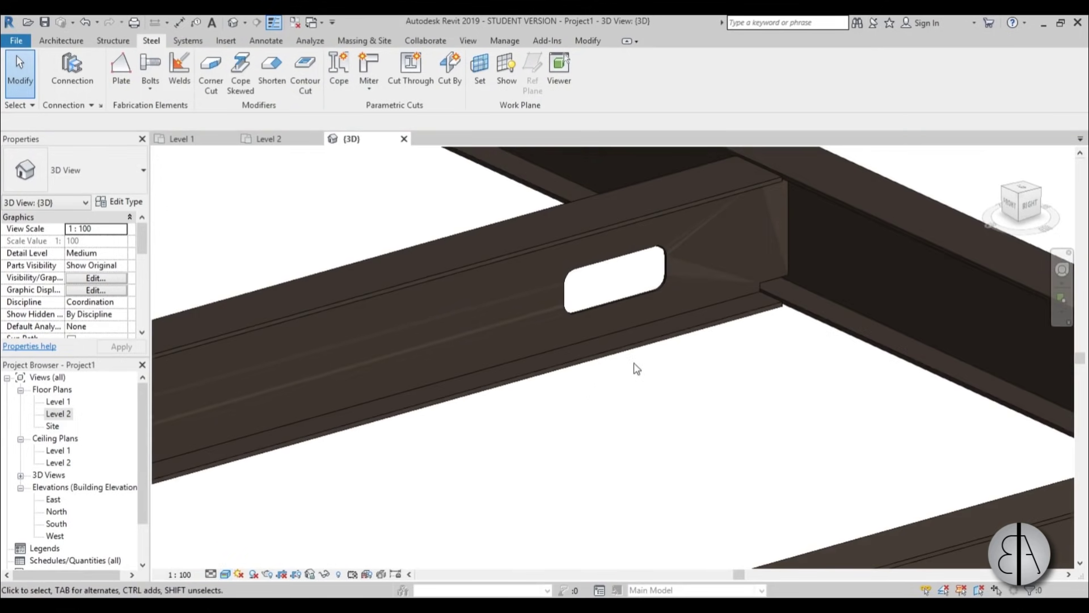
scroll(612, 294, up, 3)
scroll(562, 250, down, 4)
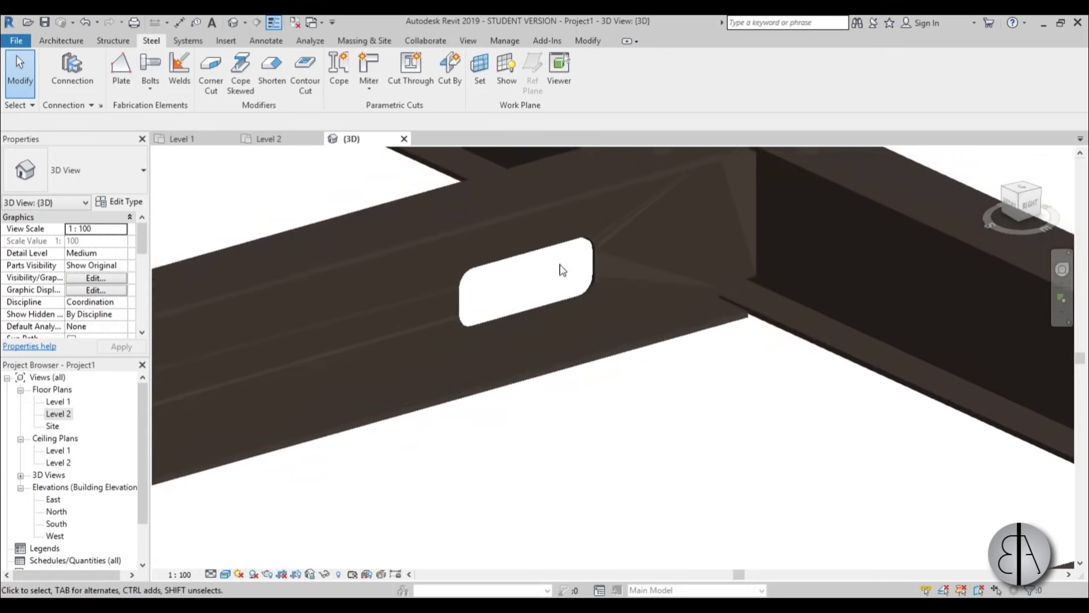
click(220, 573)
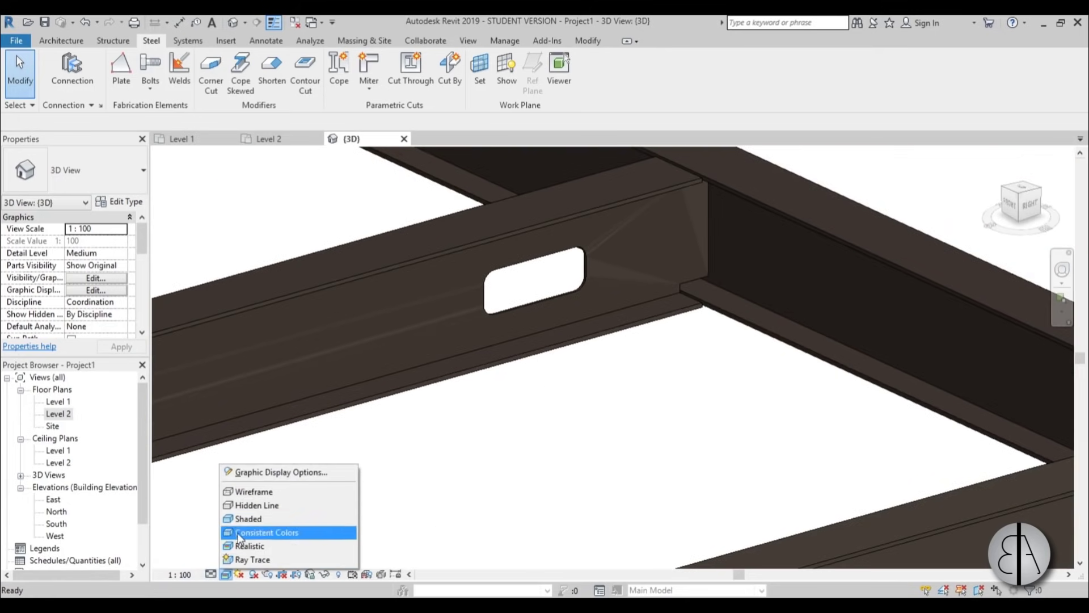
click(250, 518)
scroll(591, 345, down, 8)
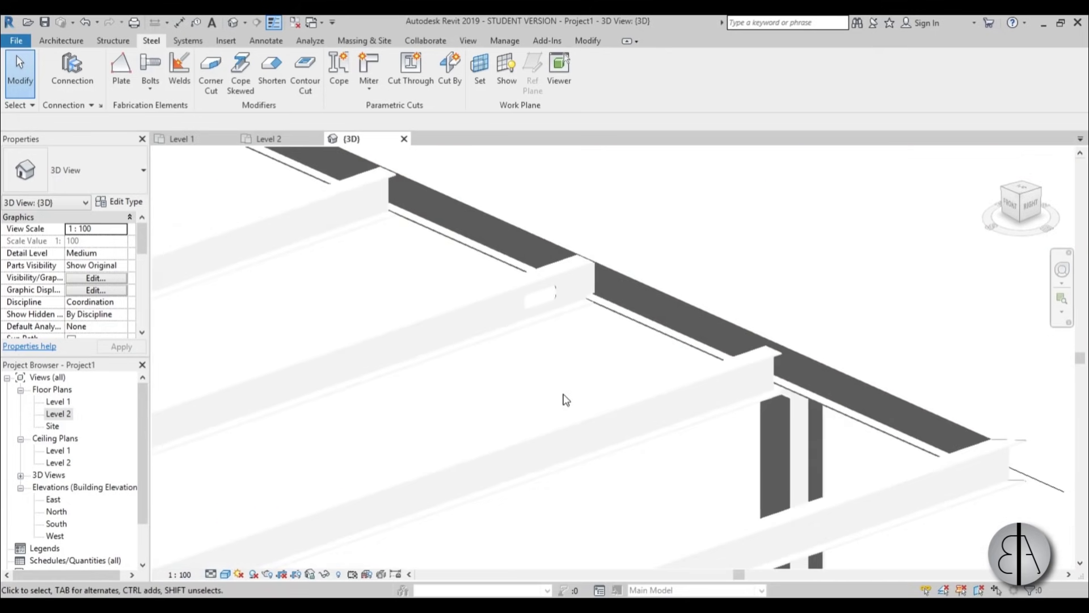
mouse_move(686, 271)
middle_down()
mouse_move(698, 270)
mouse_move(688, 267)
middle_up()
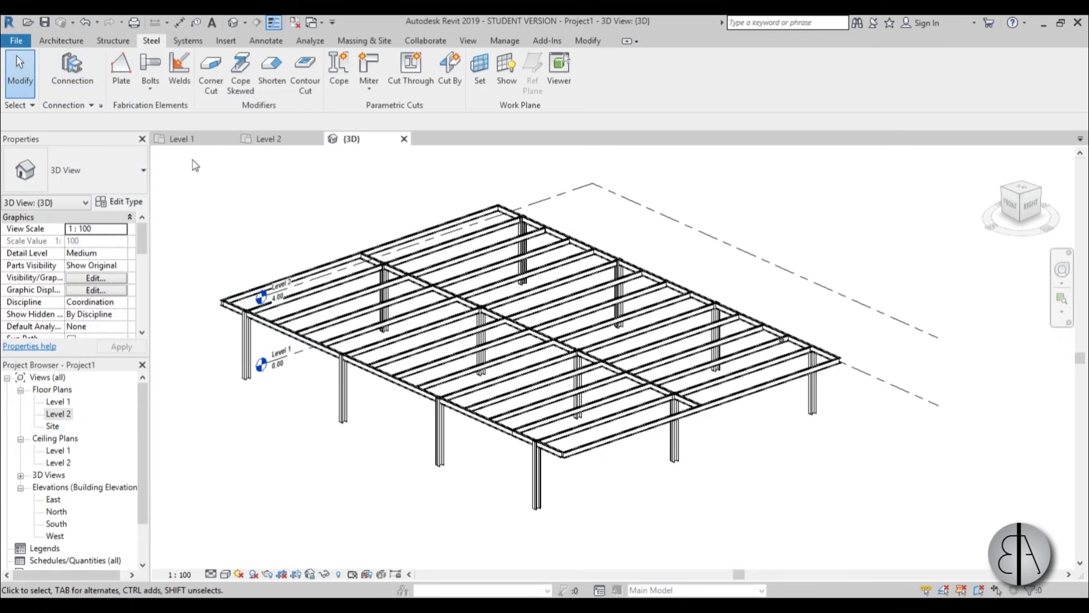
Check which structural connection types are available for placement, then leave the Connection command
click(77, 70)
click(90, 181)
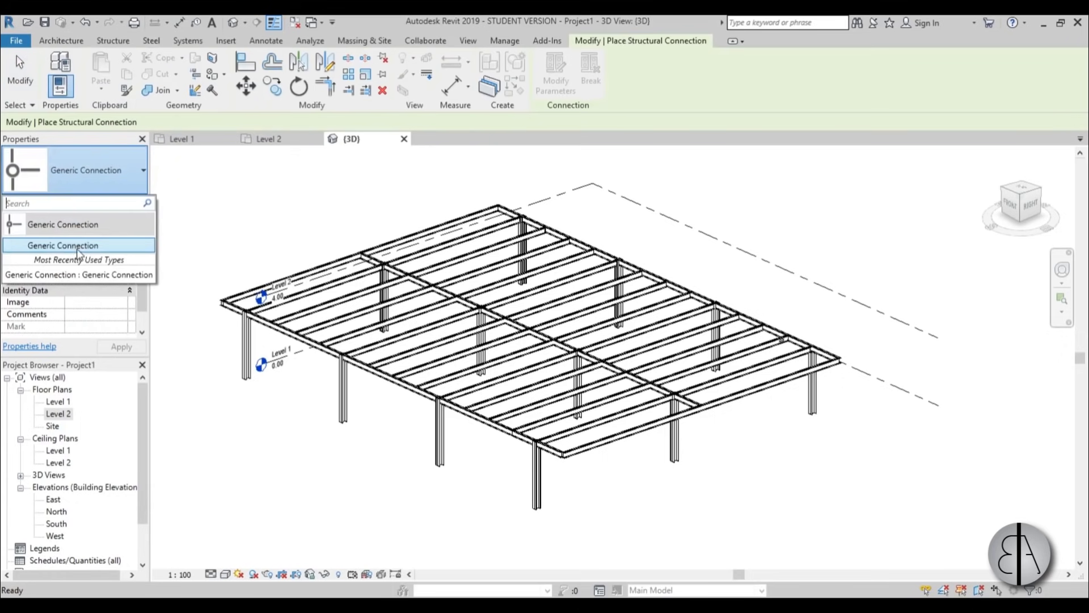
mouse_move(64, 250)
click(88, 166)
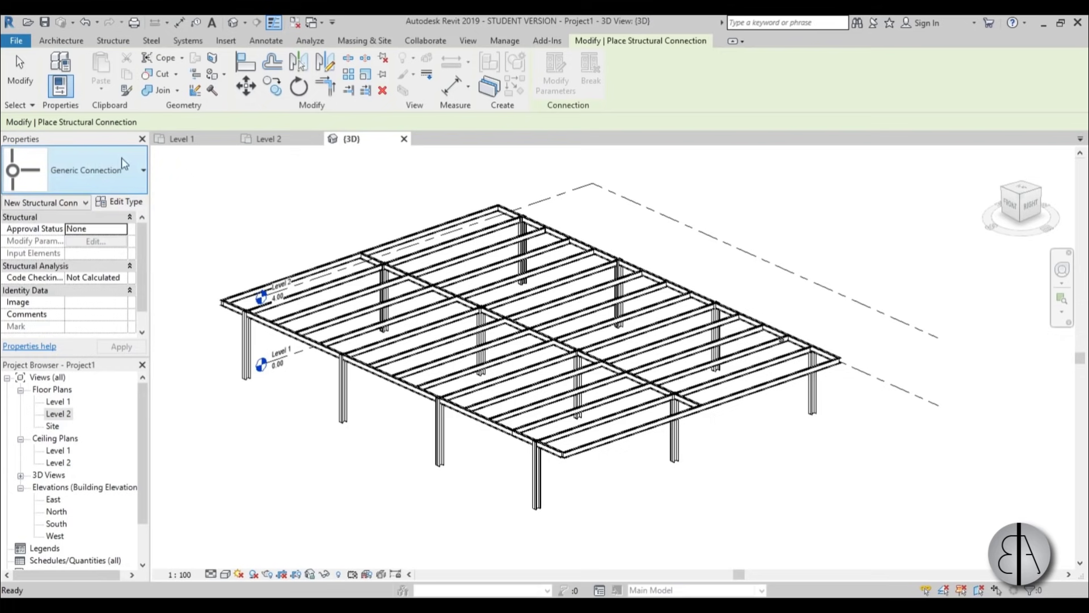
key(Escape)
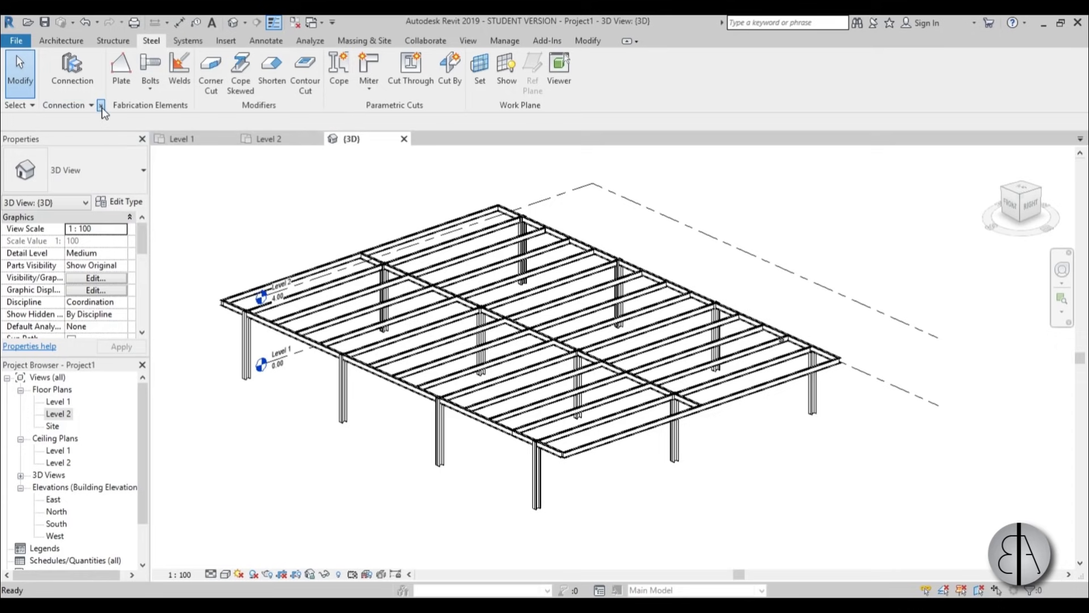
Load all available connections, from Apex haunch to Vertical purlin plate, into the project through the Structural Connection Settings
click(103, 109)
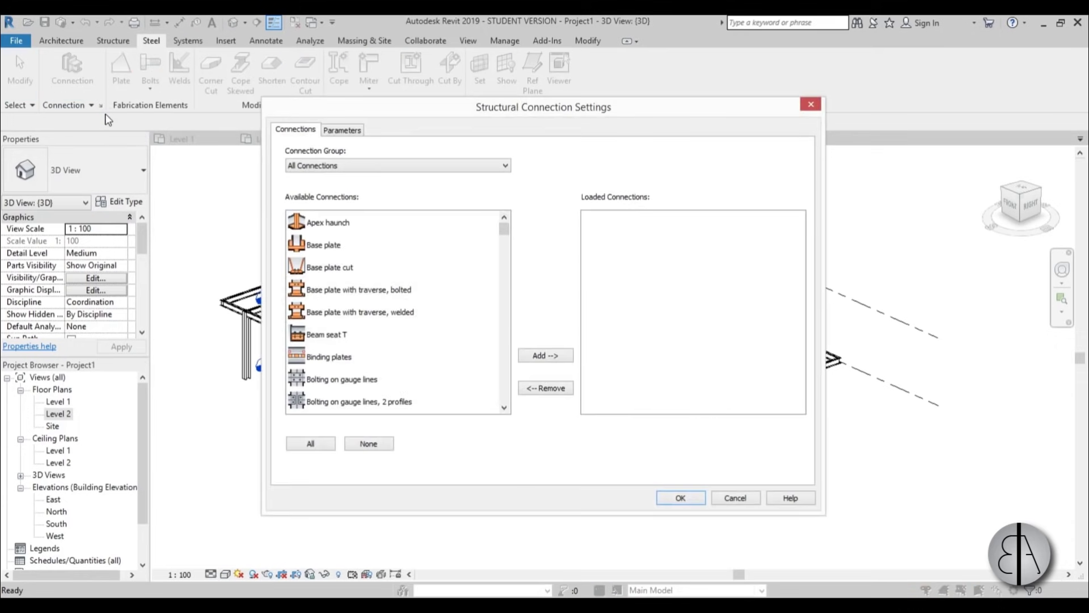
click(349, 131)
click(295, 130)
drag(504, 227, 504, 400)
click(498, 223)
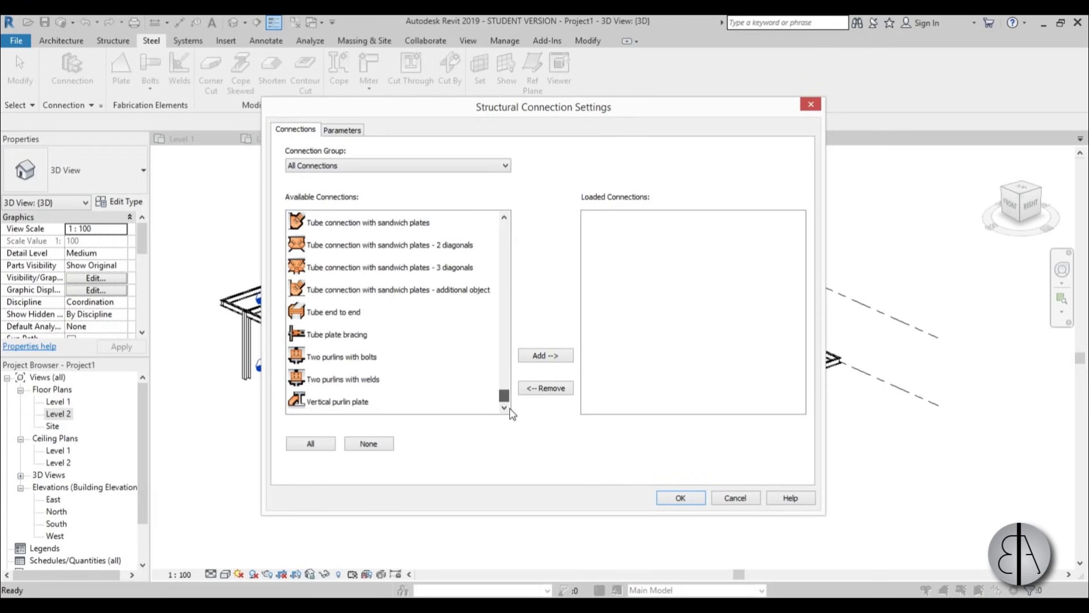
shift+click(334, 402)
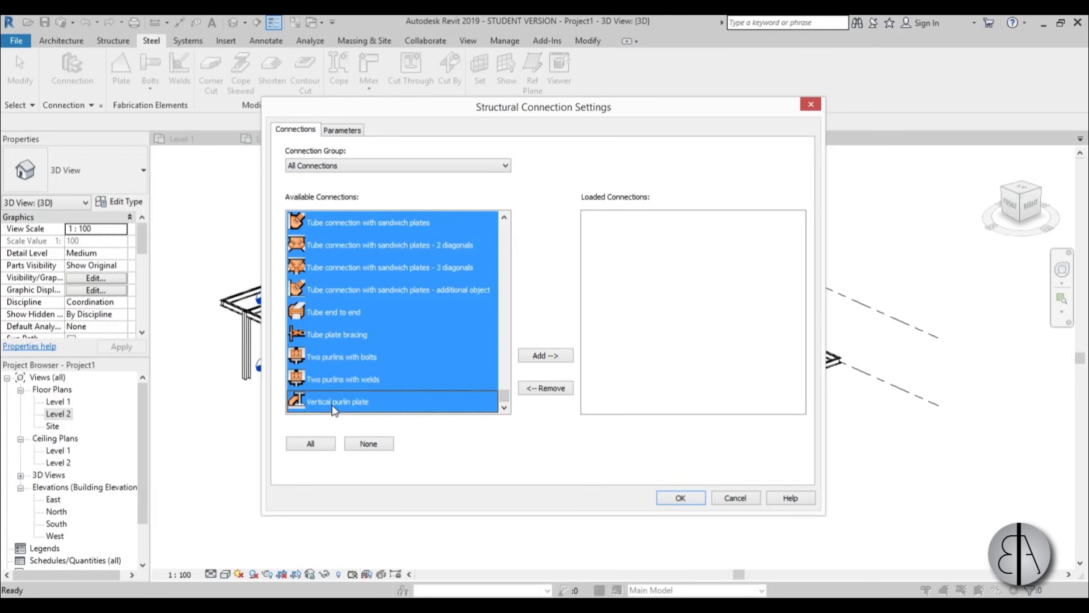
click(545, 354)
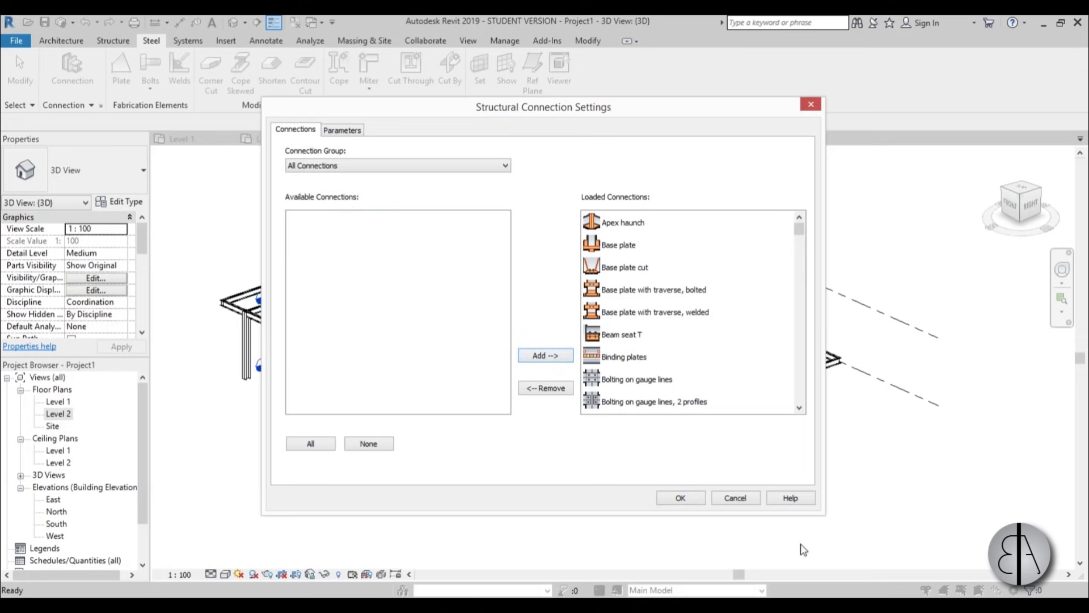
click(680, 498)
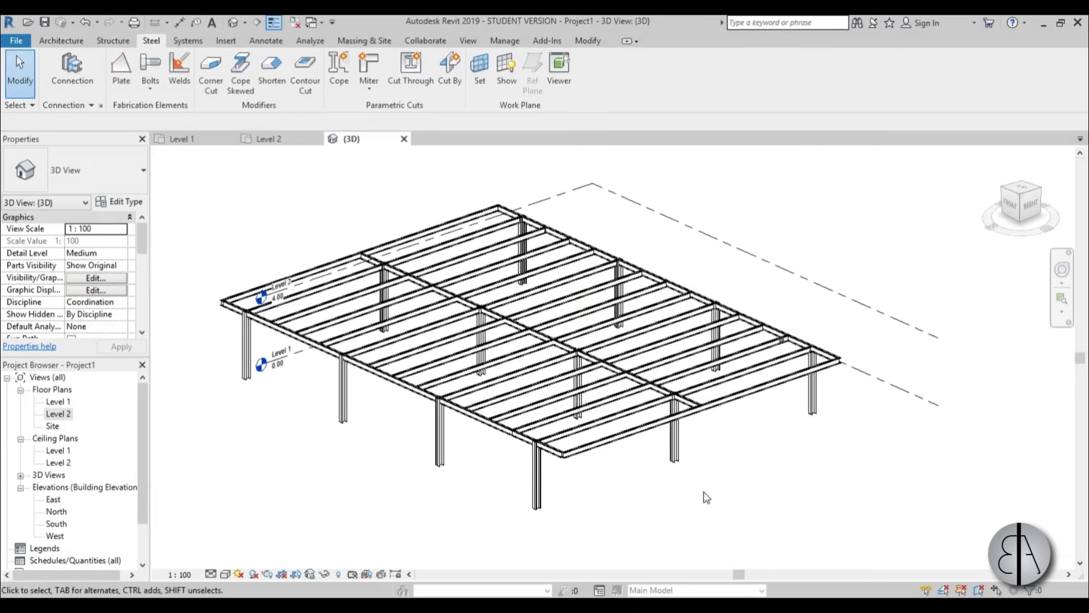
Place a generic structural connection between the beam with the web opening and the edge beam it frames into
scroll(622, 462, up, 8)
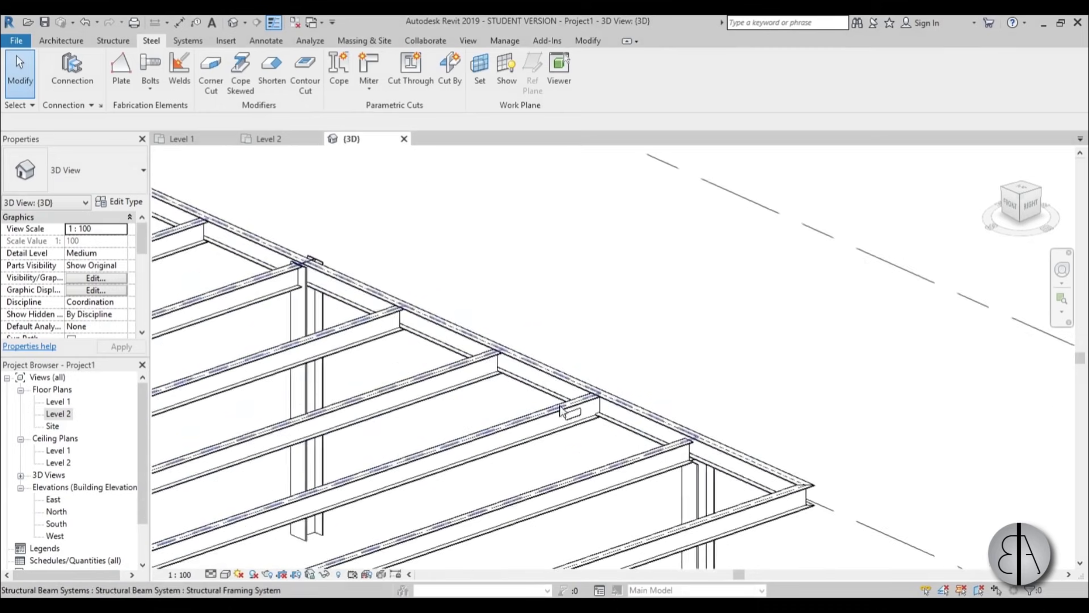
scroll(622, 463, up, 4)
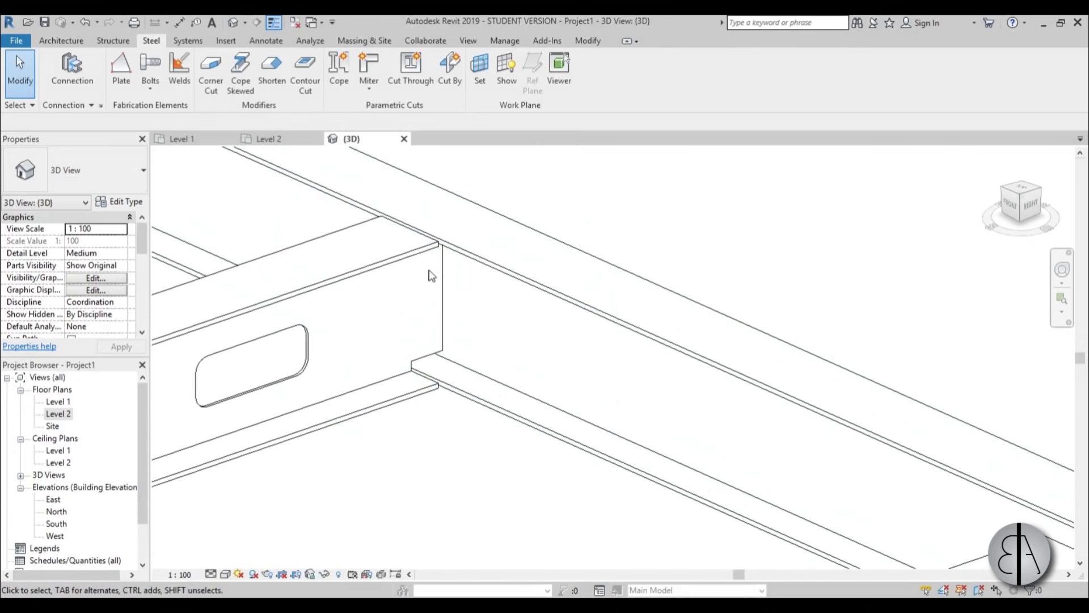
click(434, 324)
click(433, 520)
click(81, 69)
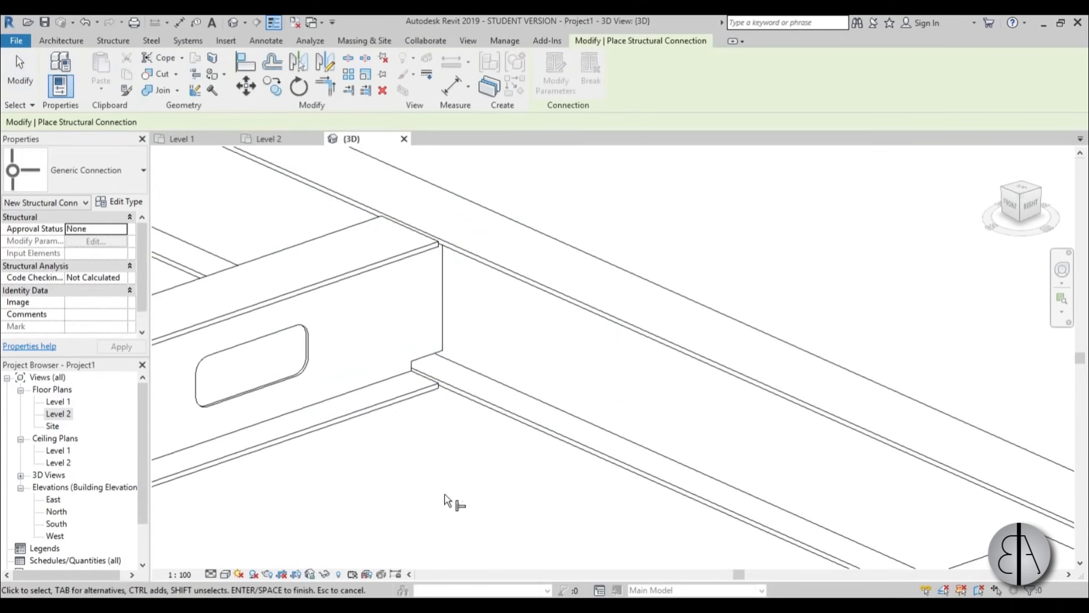
click(387, 292)
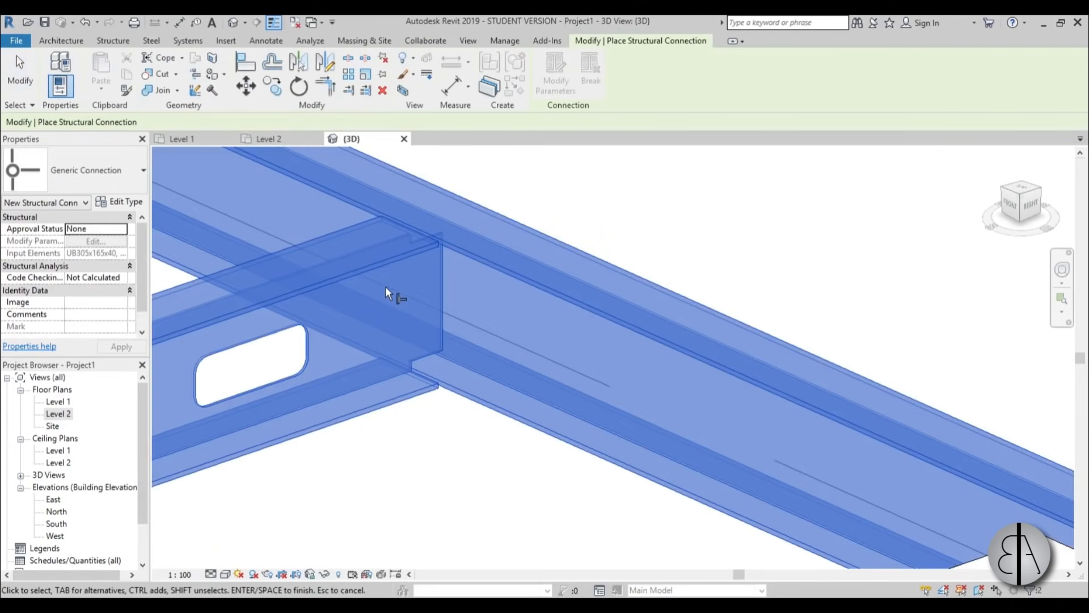
key(Return)
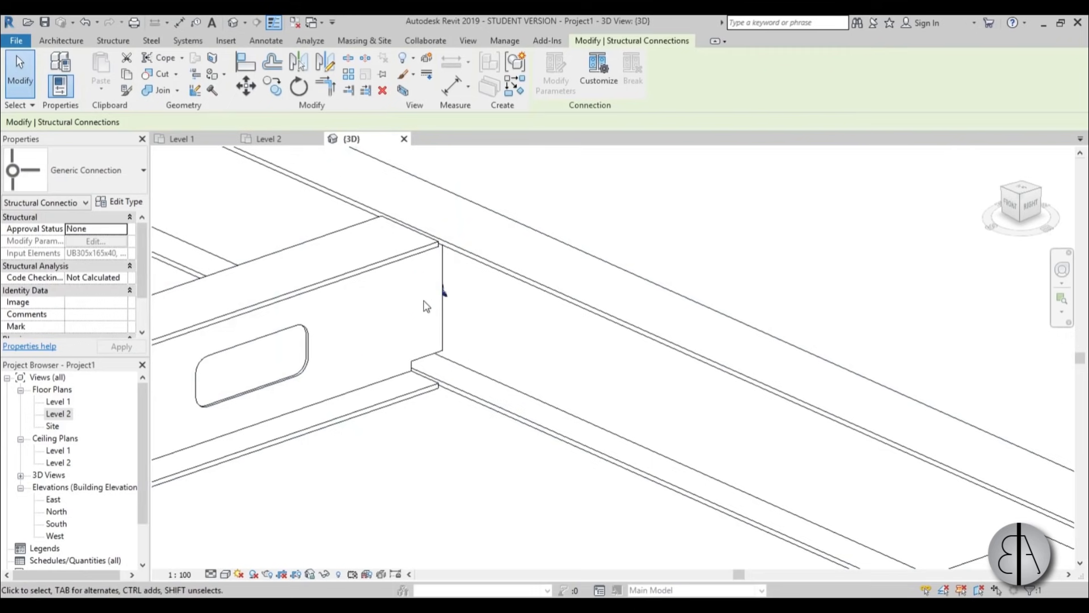
Change the beam-to-beam connection's type from the generic one to Clip angle
click(70, 182)
scroll(83, 244, up, 5)
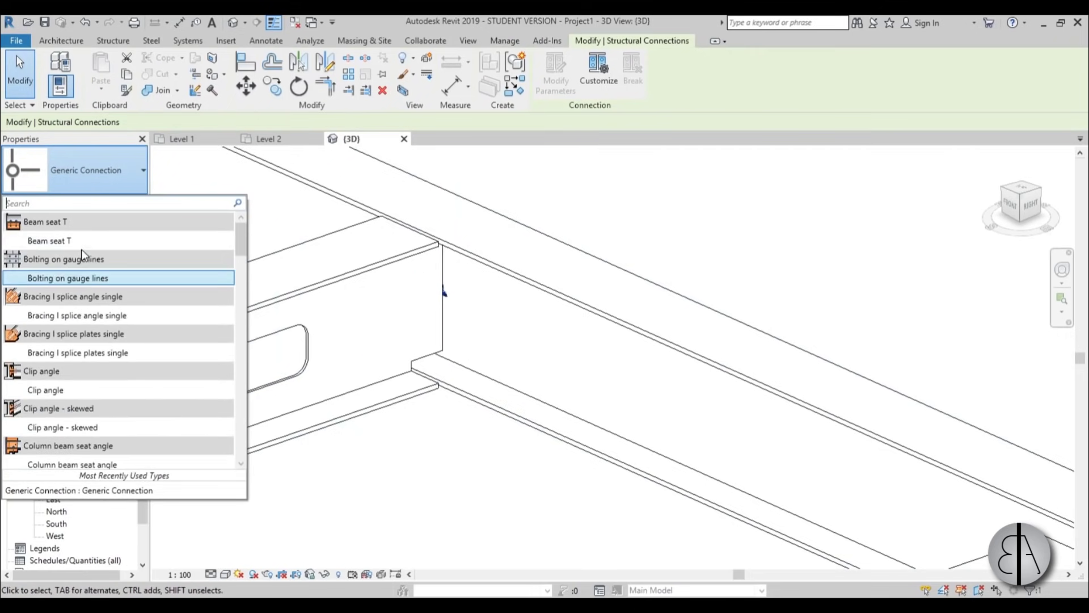
scroll(99, 247, down, 3)
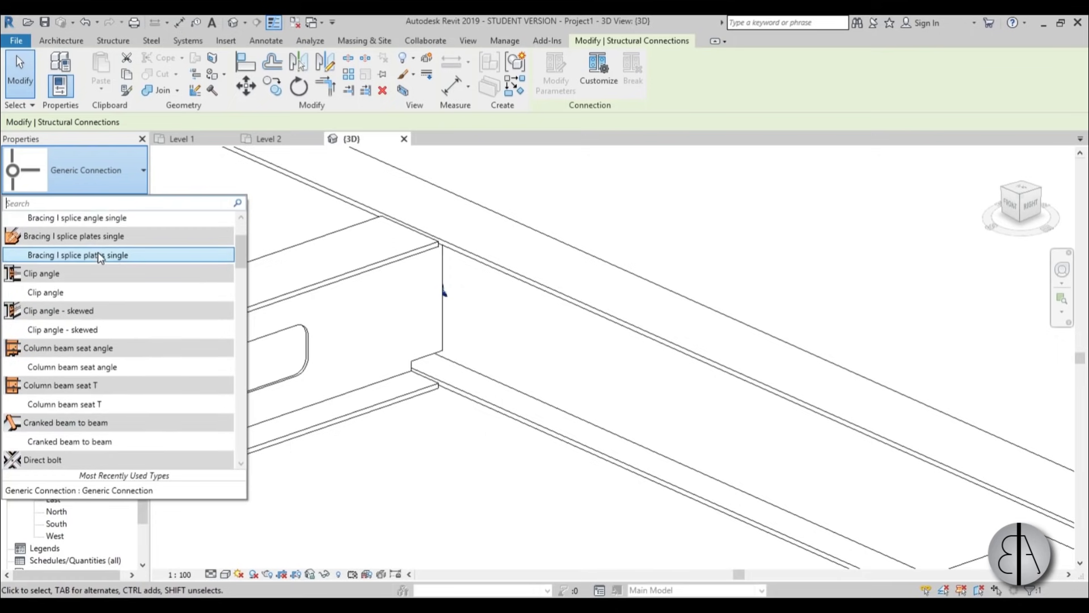
mouse_move(99, 294)
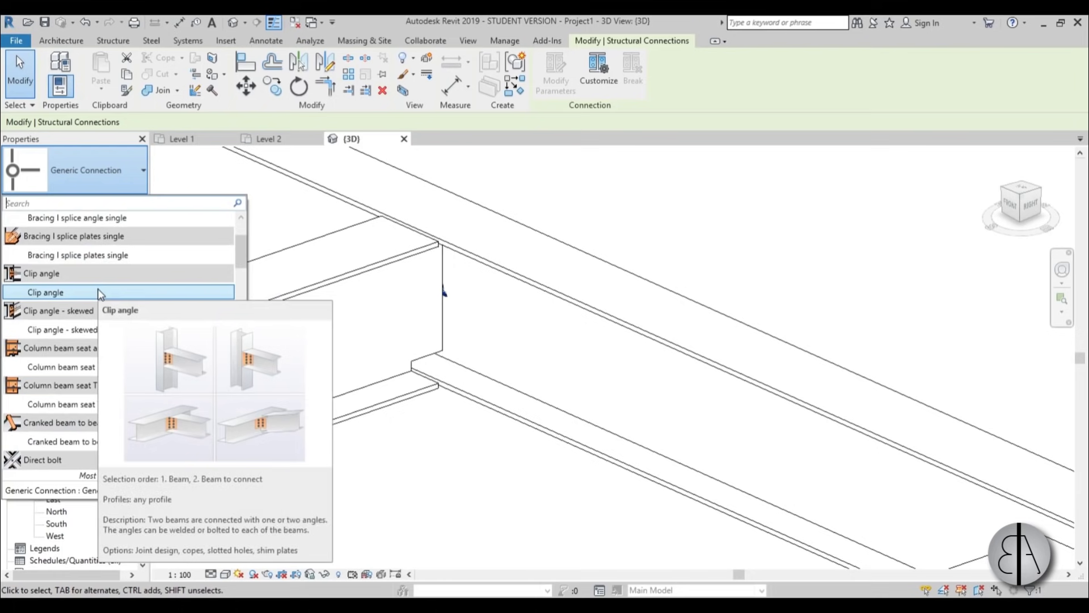
click(99, 292)
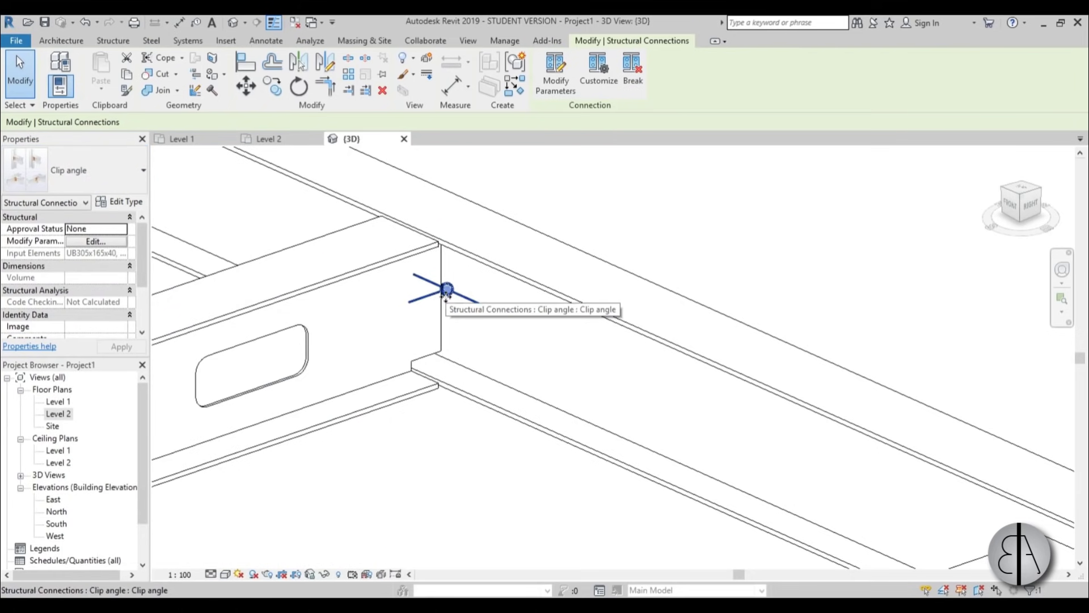
Set the 3D view's detail level to Fine so the clip angle's plates and bolts are drawn
click(96, 180)
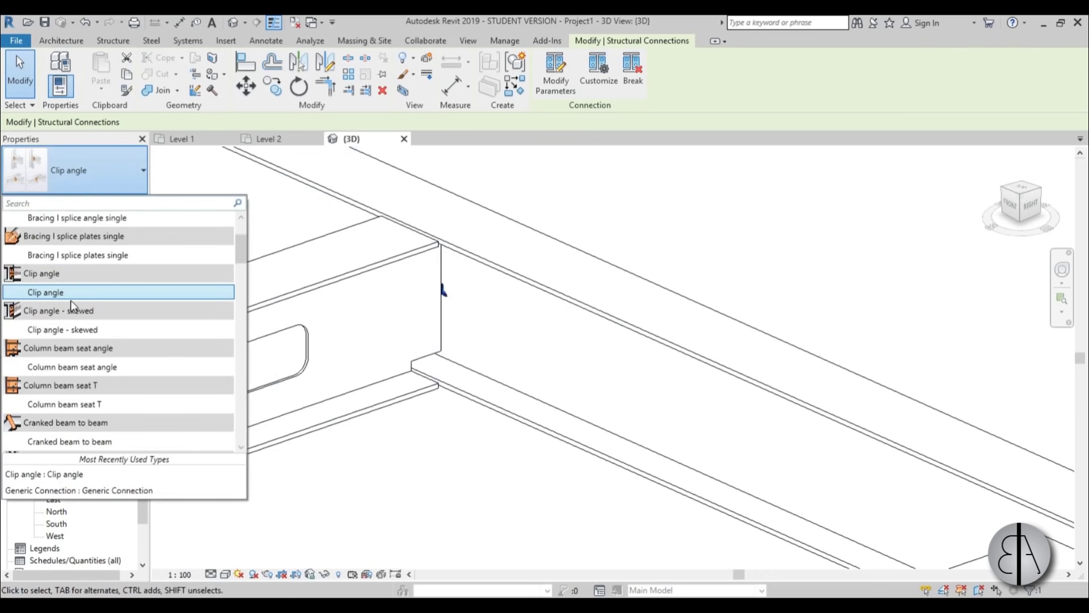
mouse_move(63, 295)
click(211, 574)
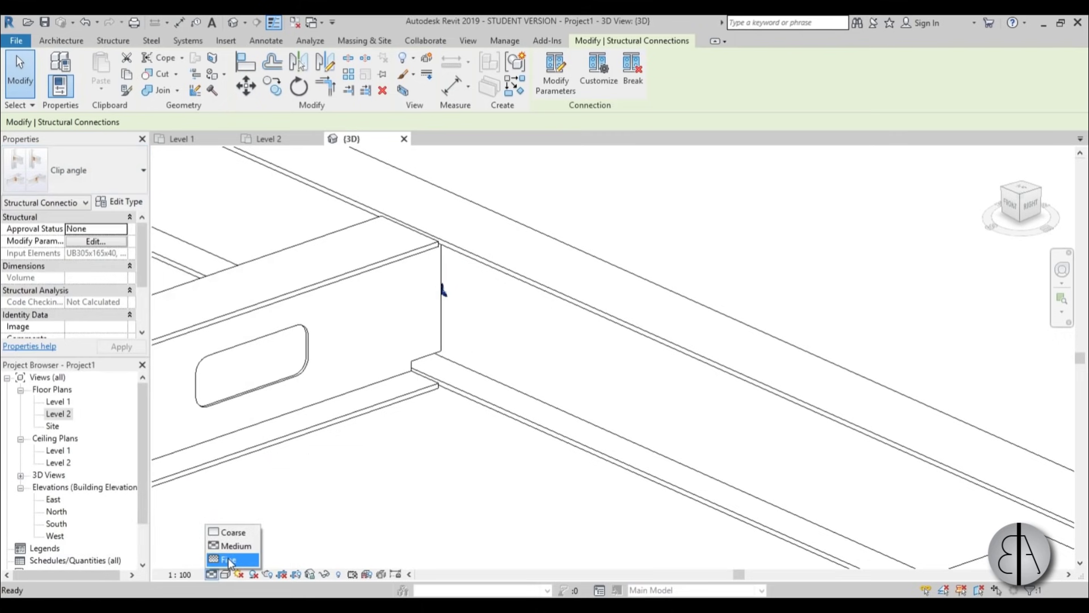
click(228, 560)
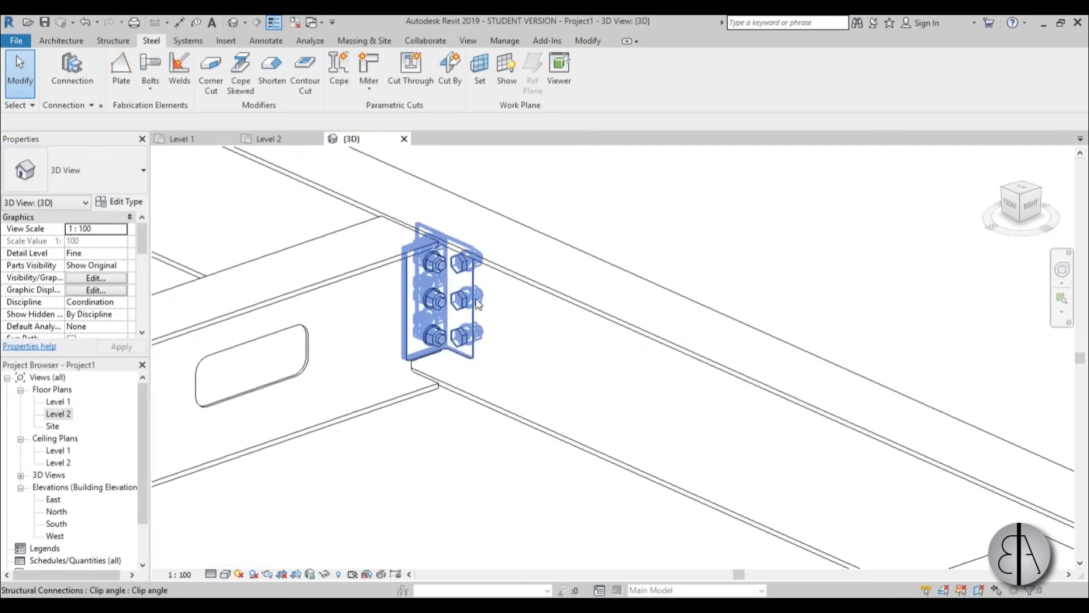
Inspect the clip angle's bolts and angles from both sides of the beam with the web opening
scroll(437, 396, down, 2)
scroll(457, 334, up, 2)
click(468, 262)
shift+middle_drag(462, 384, 481, 353)
scroll(463, 267, up, 4)
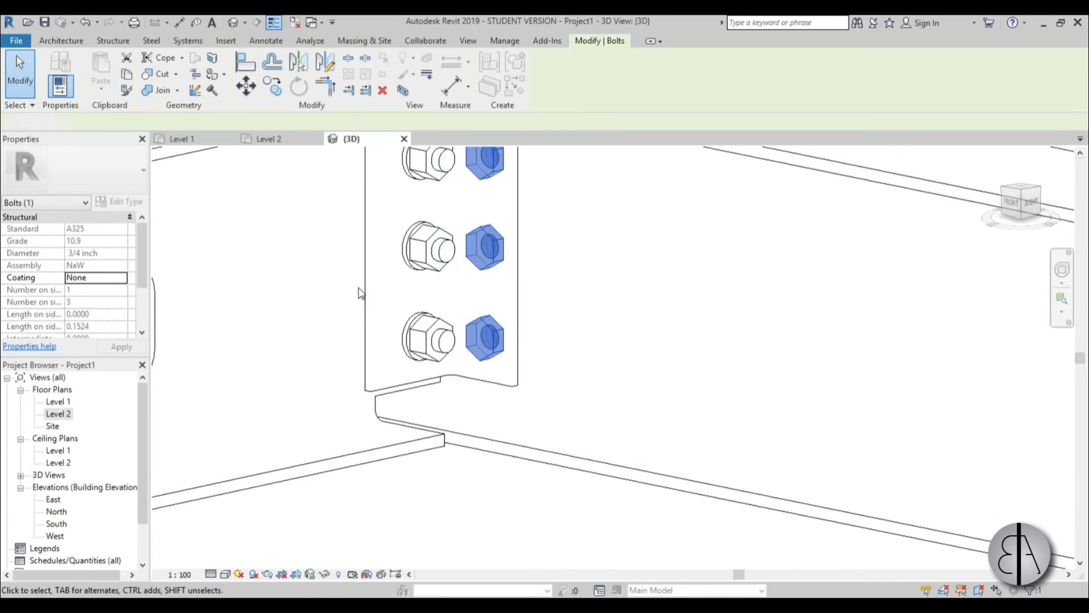
key(Escape)
scroll(310, 286, down, 4)
click(448, 261)
shift+middle_drag(448, 261, 499, 296)
scroll(397, 244, up, 2)
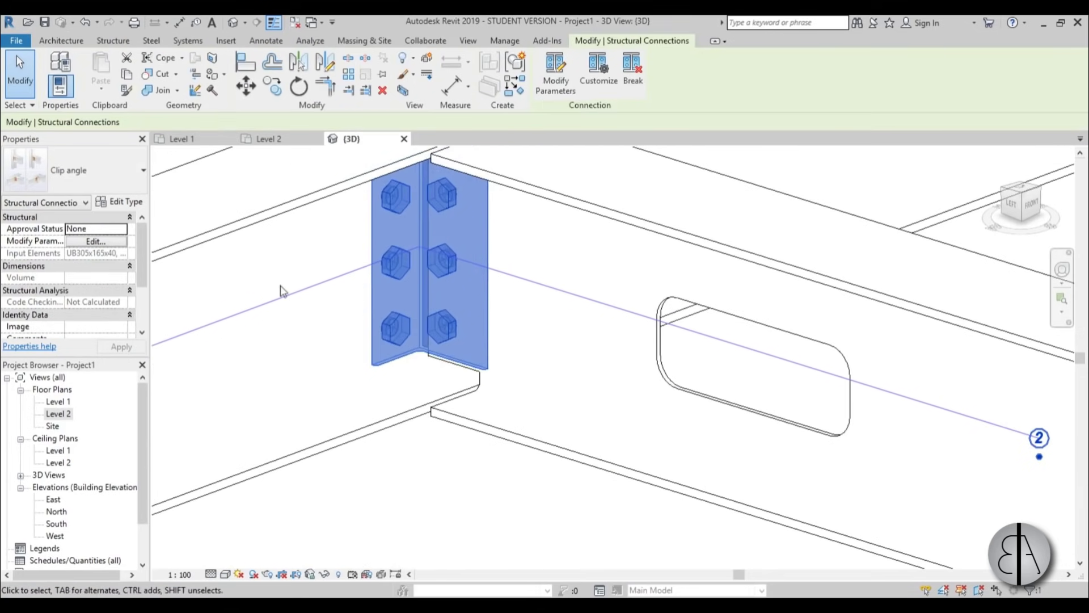
Review the clip angle's type properties and its connection parameters, closing both without changes
click(135, 202)
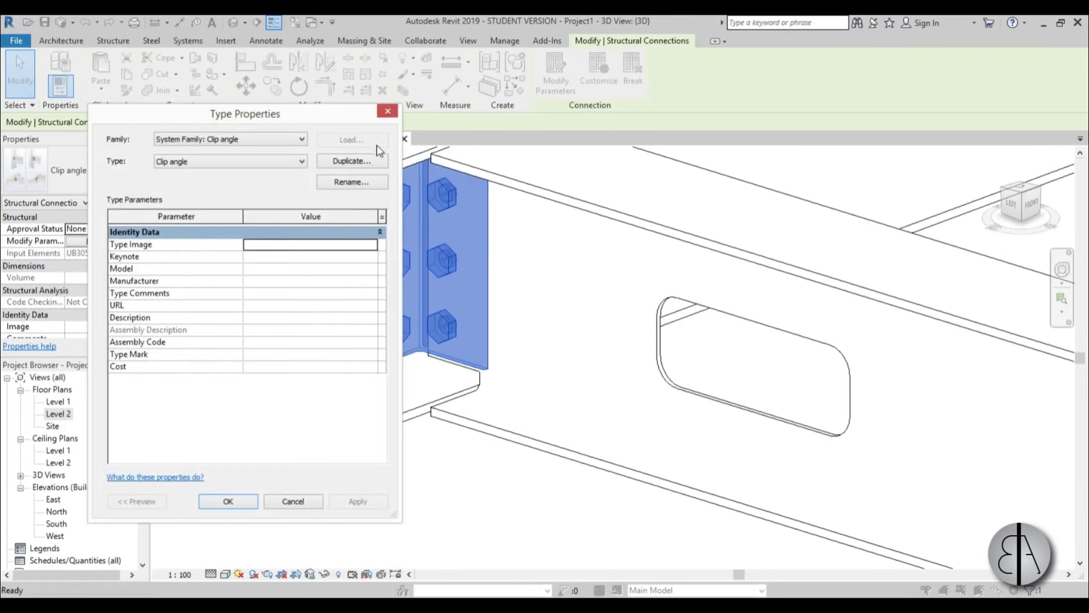
click(388, 110)
key(Escape)
click(390, 331)
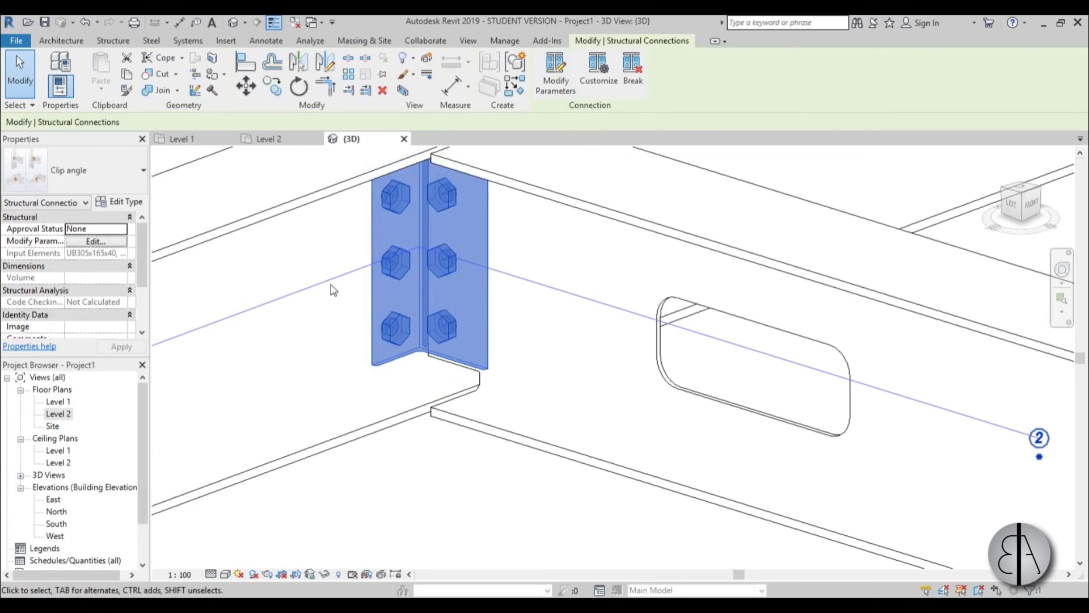
click(110, 241)
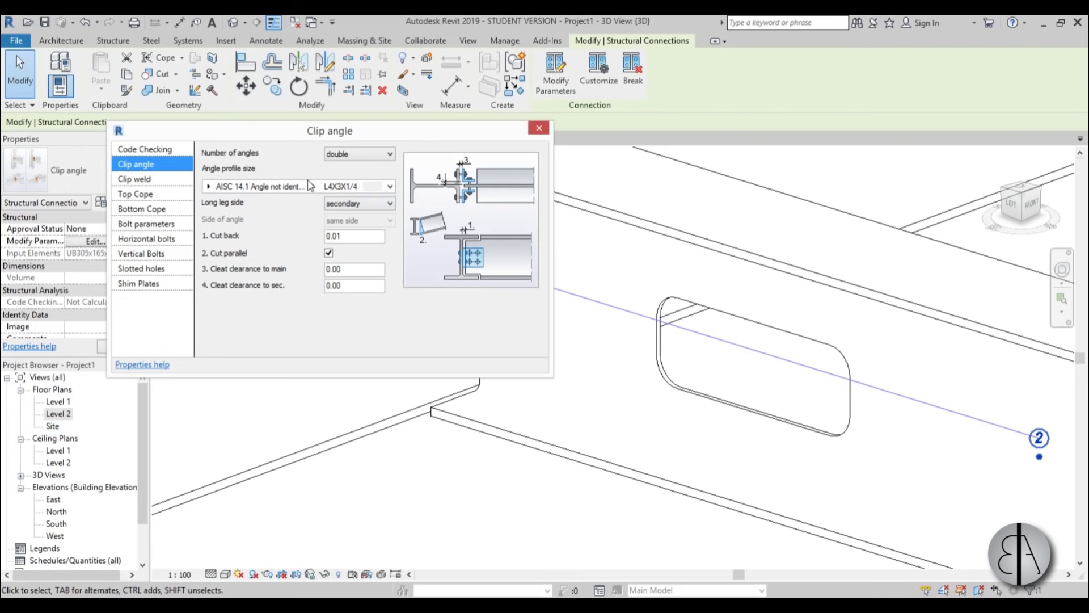
click(547, 127)
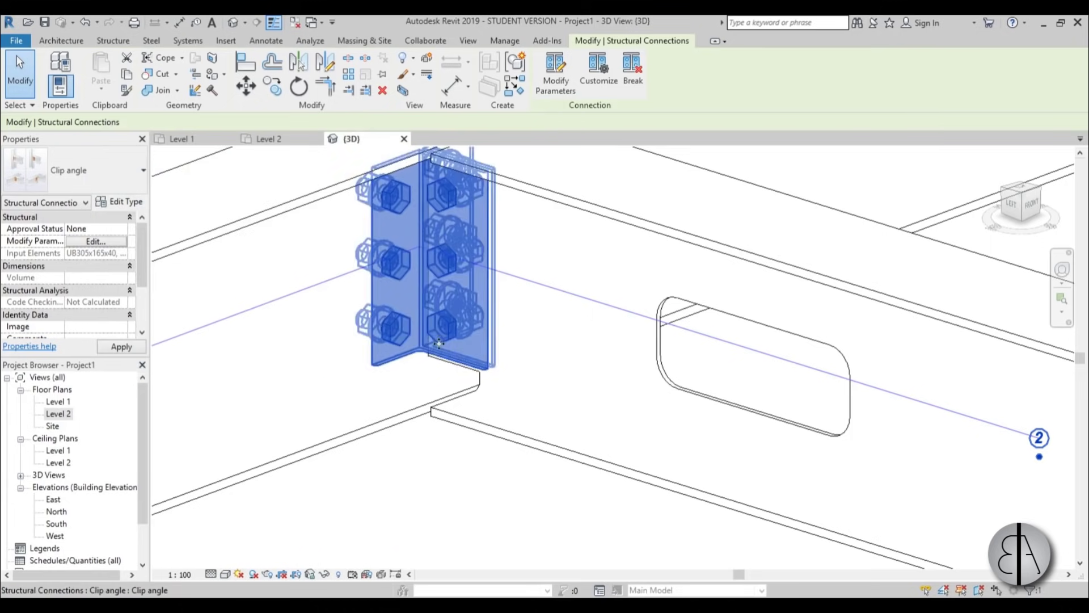
Examine the clip angle as a whole connection at the beam joint, viewing it close up and with the surrounding members
click(374, 384)
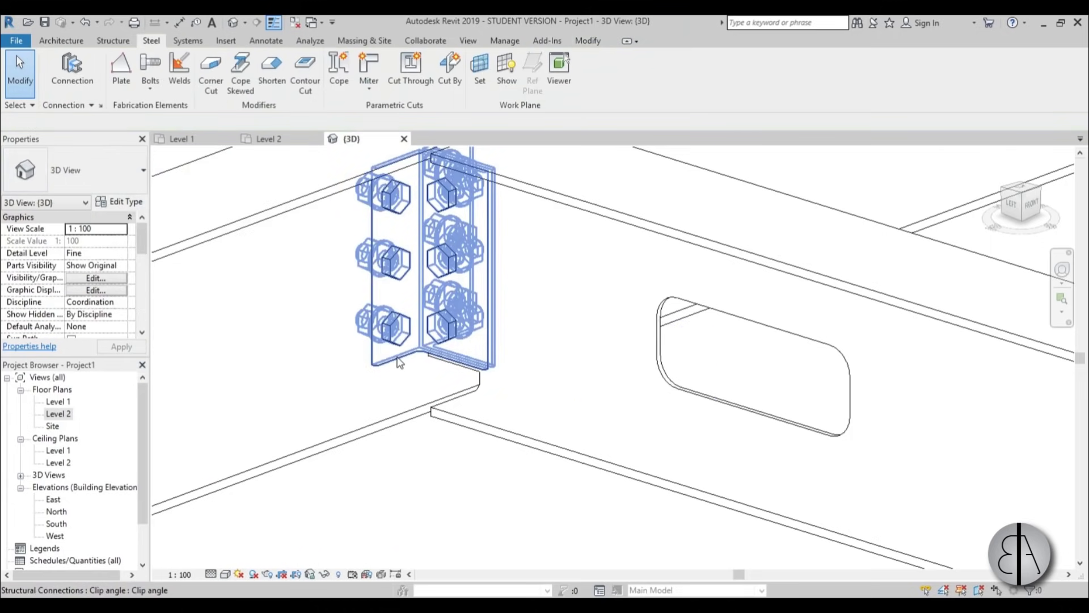
click(401, 363)
scroll(450, 325, down, 4)
mouse_move(449, 325)
shift+middle_down()
mouse_move(301, 343)
mouse_move(469, 327)
shift+middle_up()
scroll(469, 327, up, 4)
key(Escape)
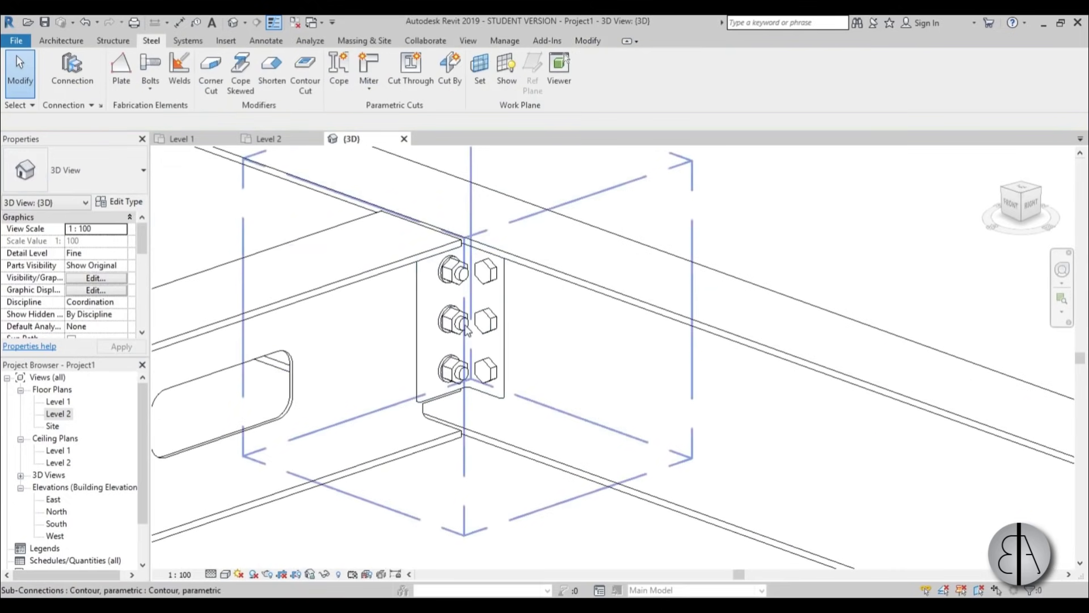
click(489, 328)
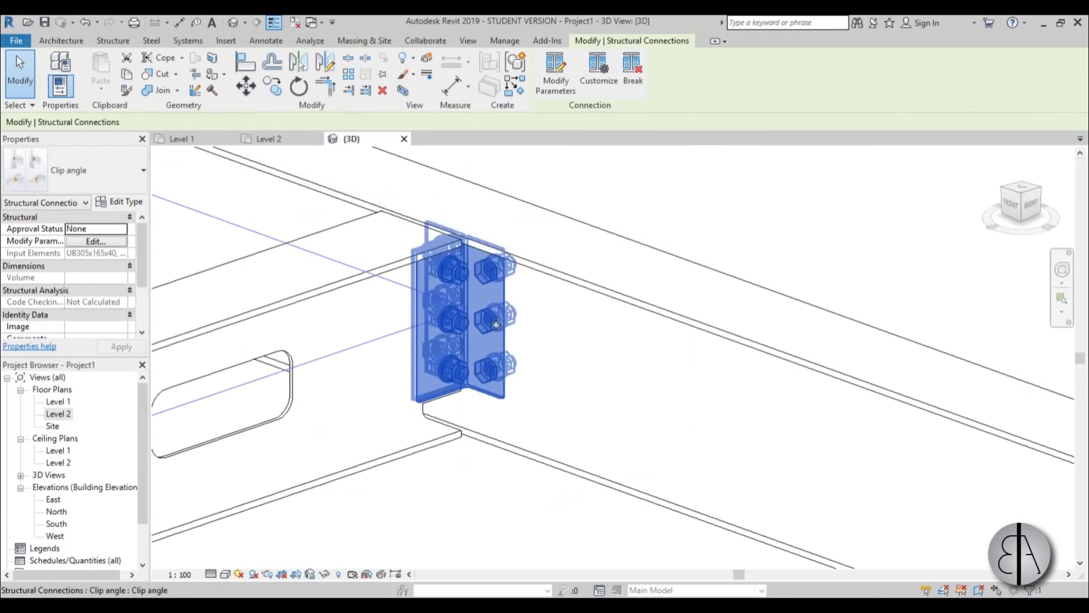
scroll(497, 351, down, 3)
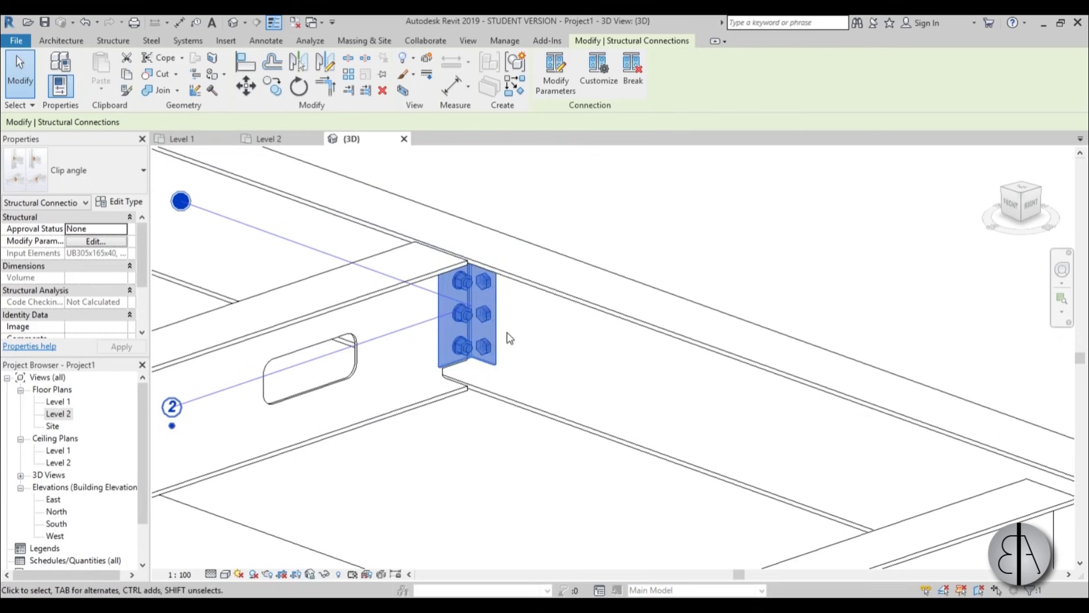
key(Escape)
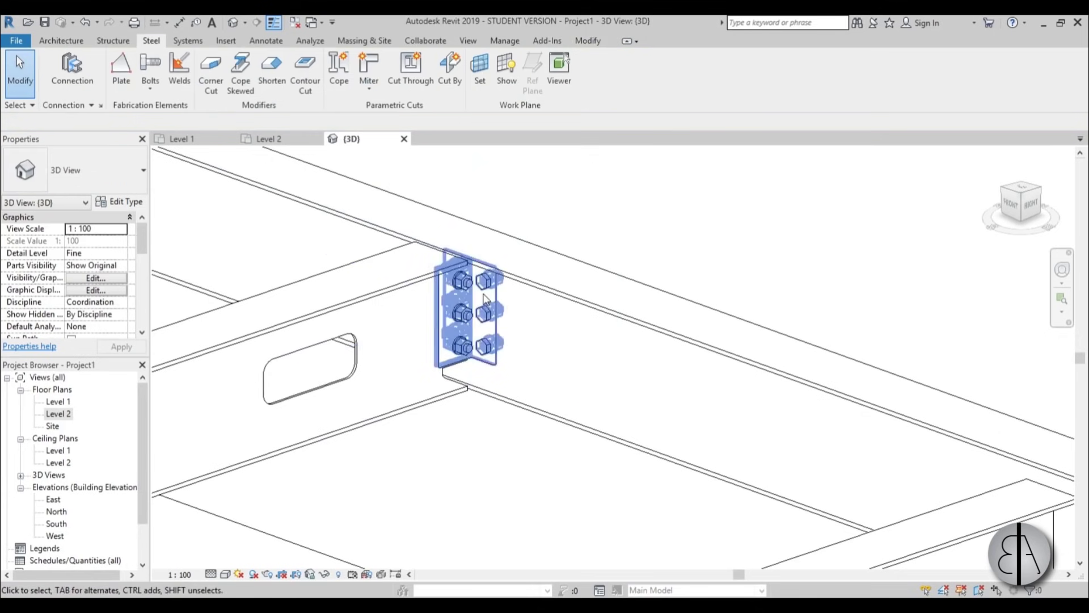
click(439, 309)
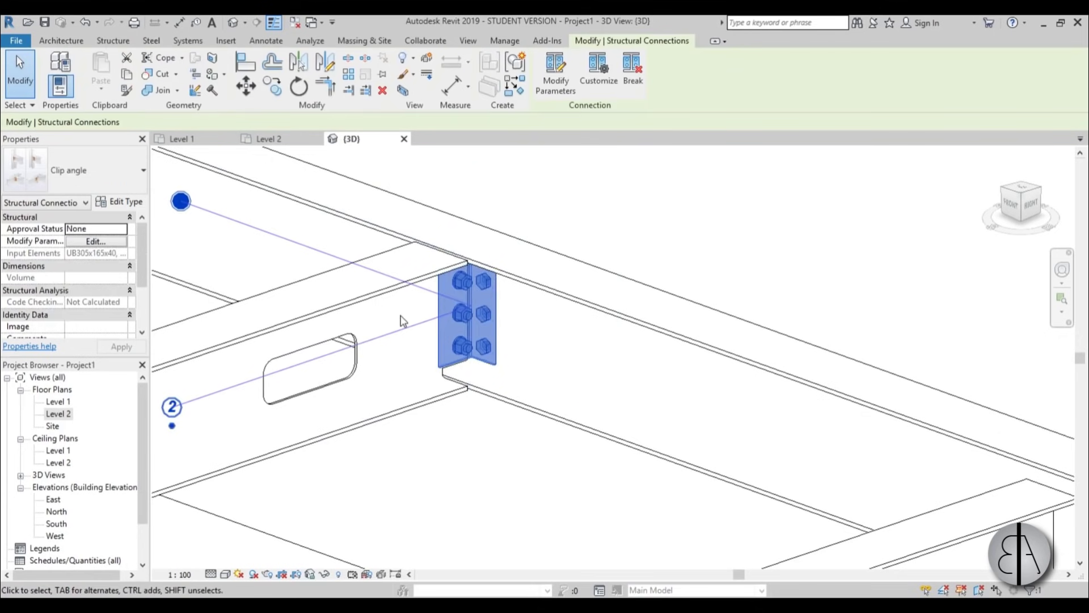
key(Escape)
click(434, 315)
scroll(507, 295, down, 1)
scroll(533, 298, down, 3)
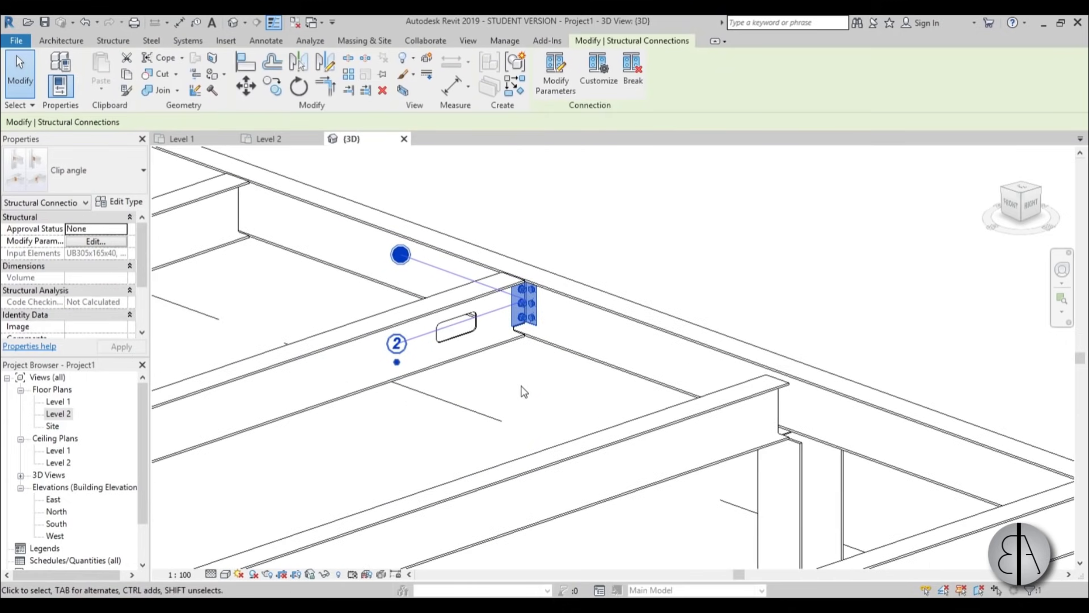
key(Escape)
scroll(554, 308, up, 3)
scroll(554, 309, down, 3)
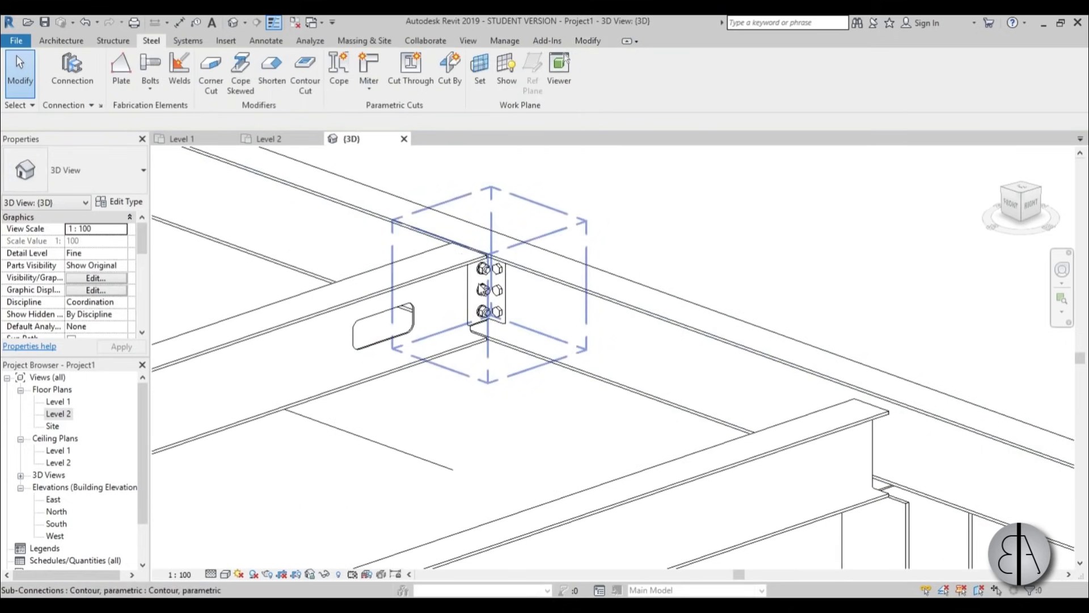
Place a generic structural connection on the base of a single column
mouse_move(493, 295)
middle_down()
mouse_move(401, 134)
mouse_move(483, 283)
middle_up()
scroll(484, 283, up, 3)
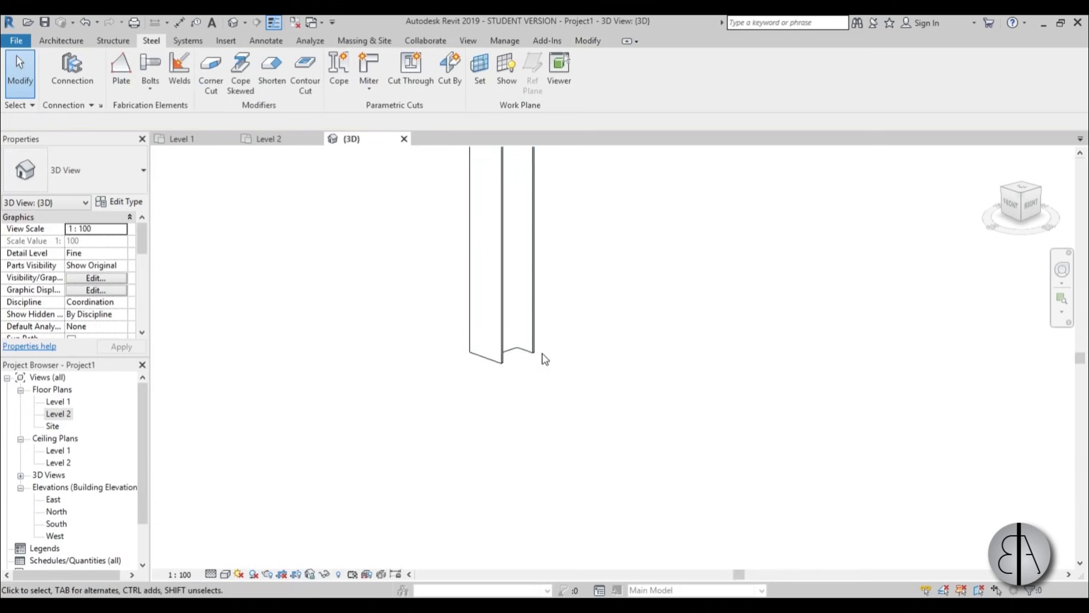
scroll(492, 361, down, 2)
middle_drag(492, 361, 491, 359)
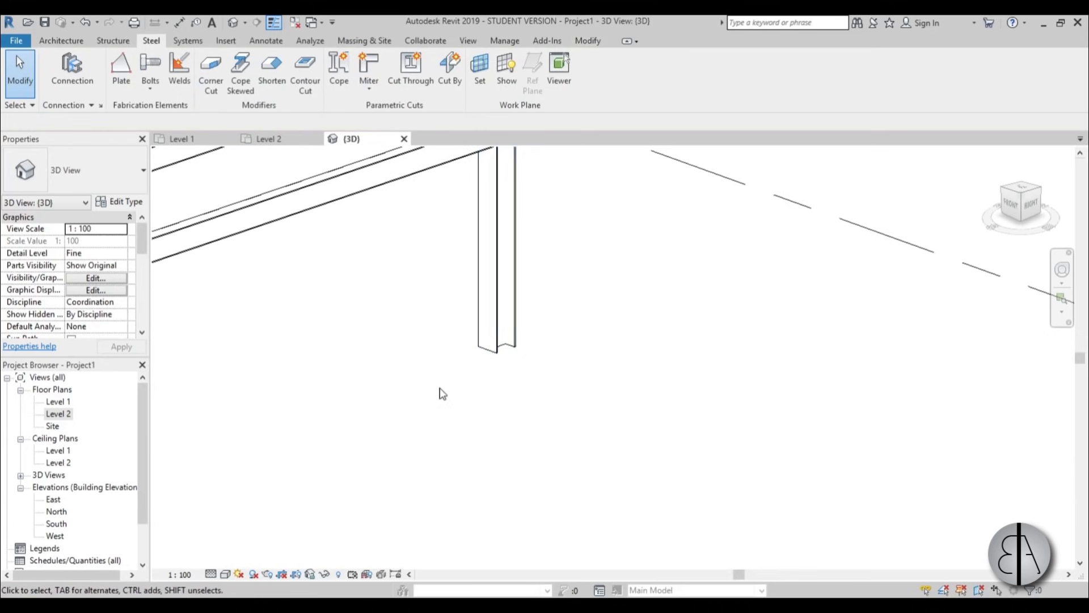
scroll(522, 335, up, 2)
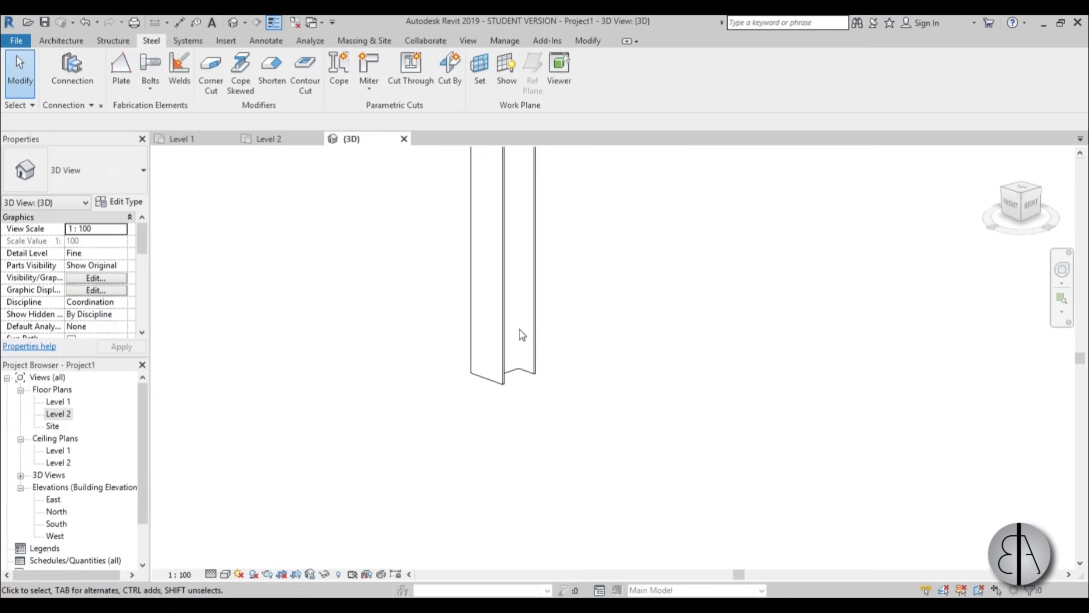
click(87, 71)
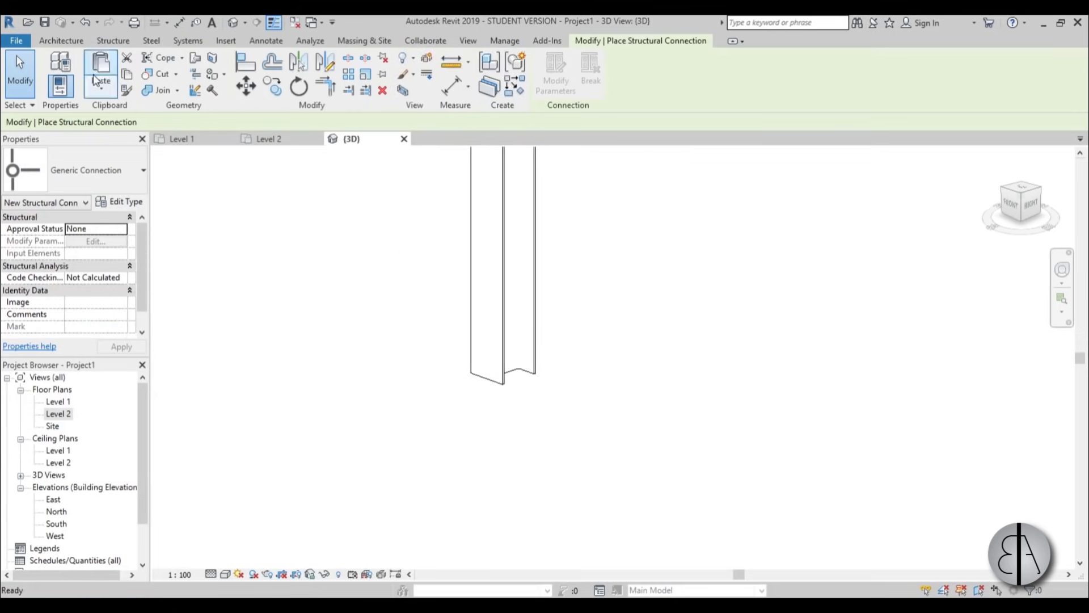
drag(562, 439, 407, 312)
key(Return)
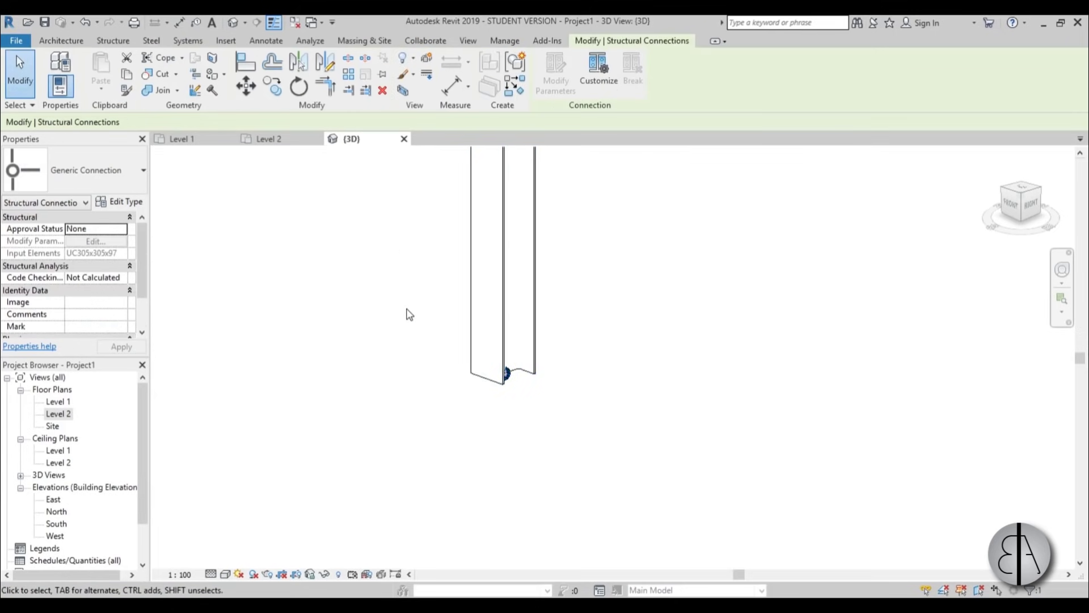
Change the generic connection at the column base to the Base plate cut type and view it at the column foot
click(91, 173)
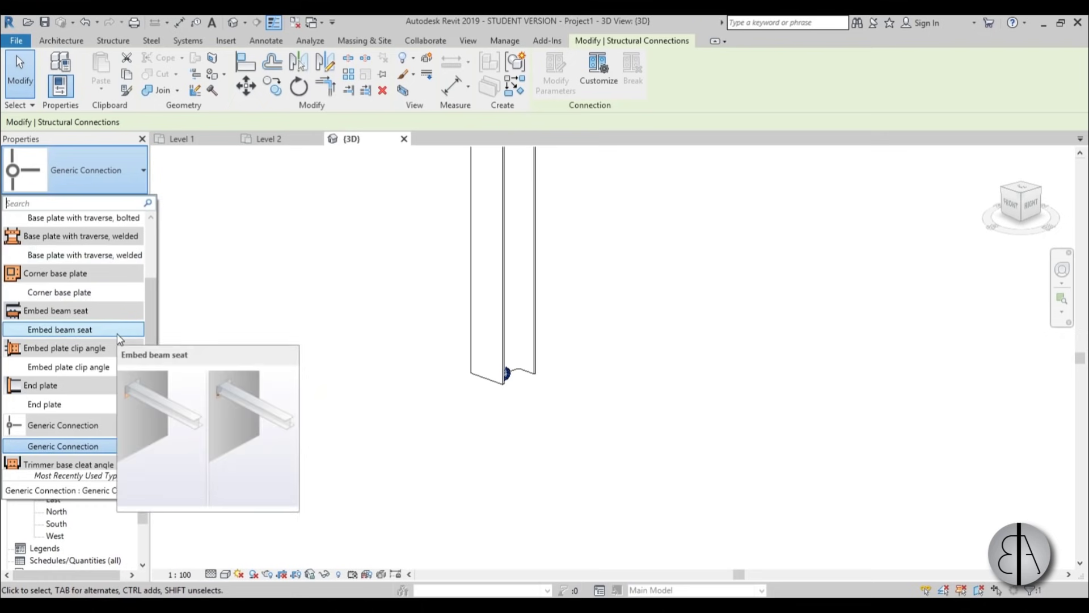
drag(152, 385, 152, 292)
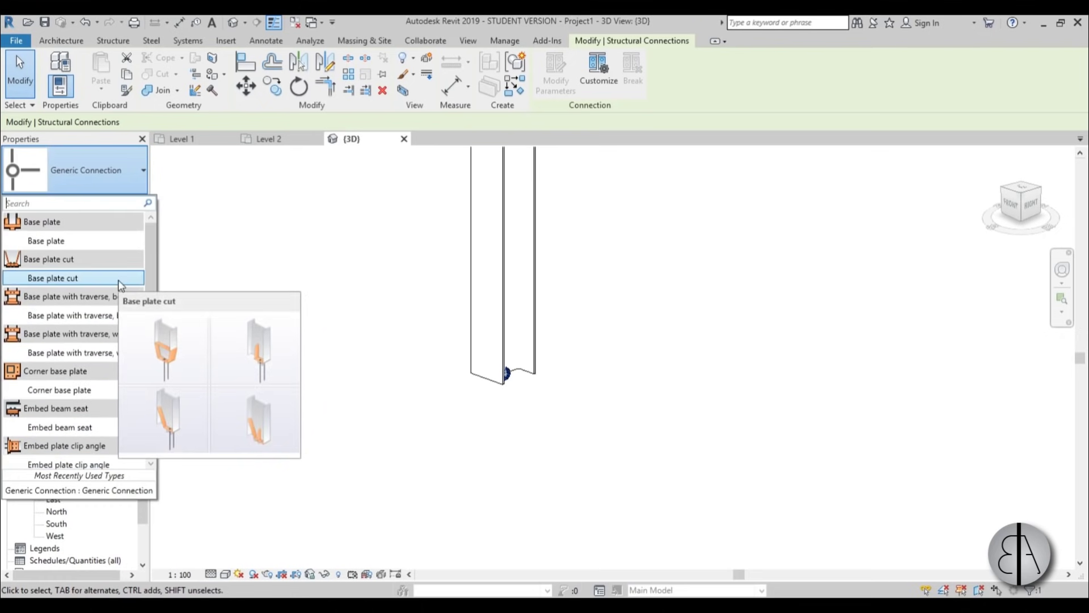
mouse_move(101, 240)
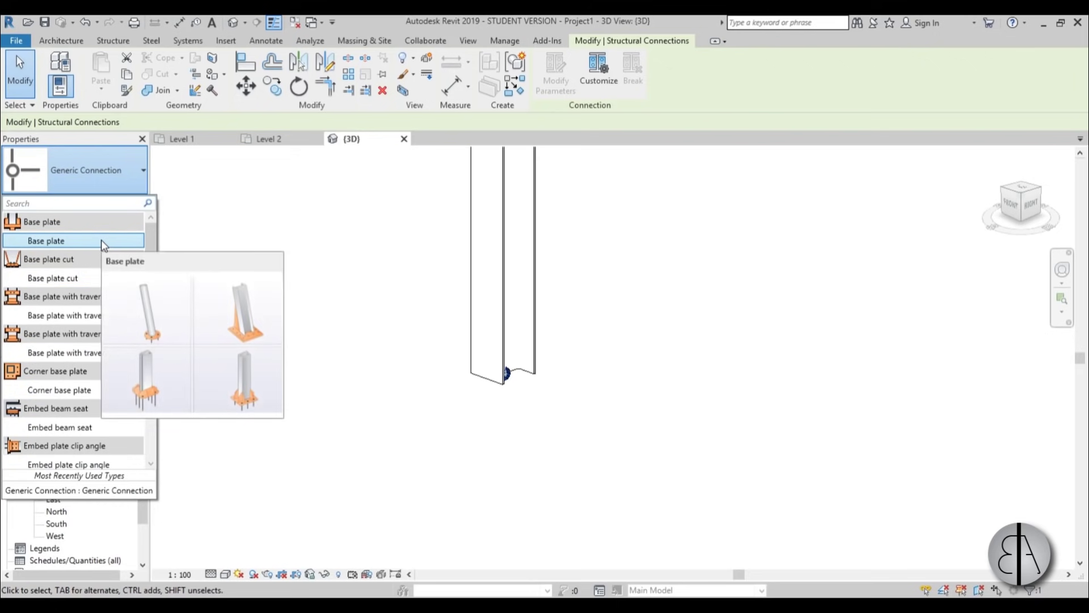
mouse_move(80, 318)
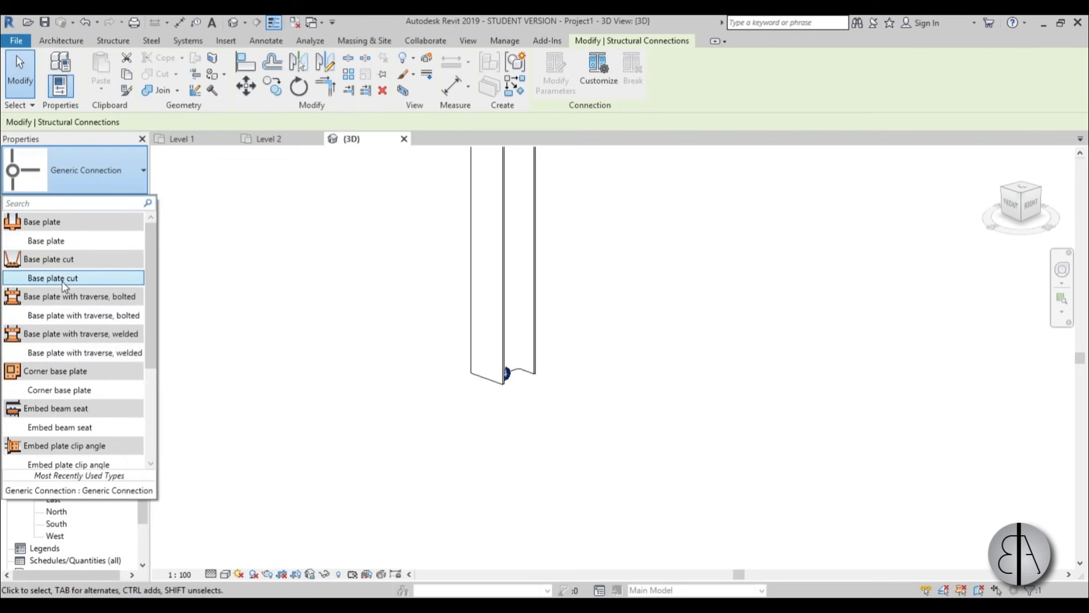
mouse_move(62, 281)
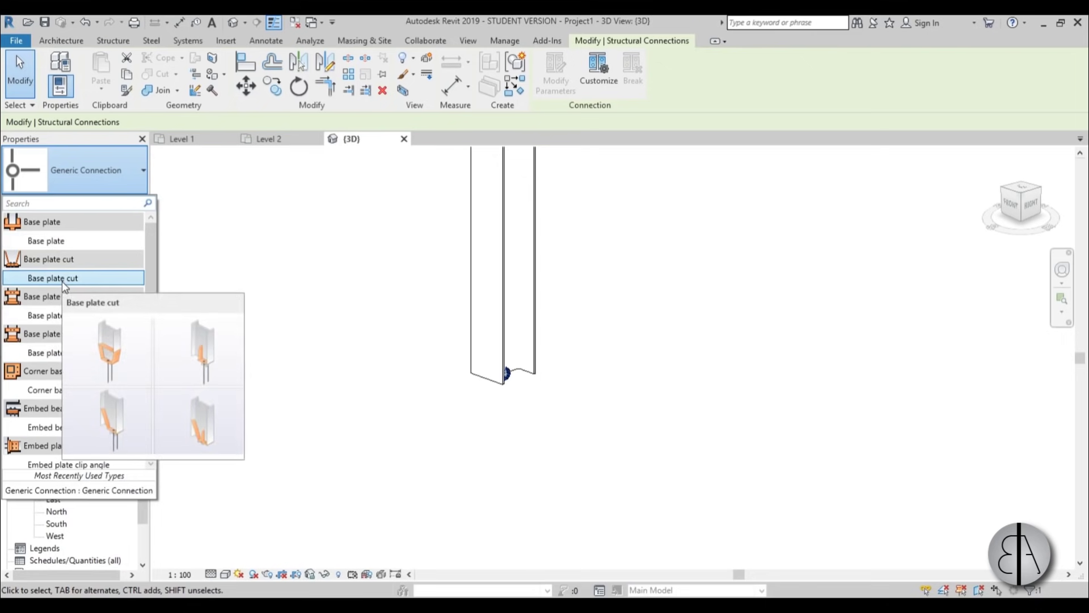
click(63, 280)
scroll(501, 413, up, 5)
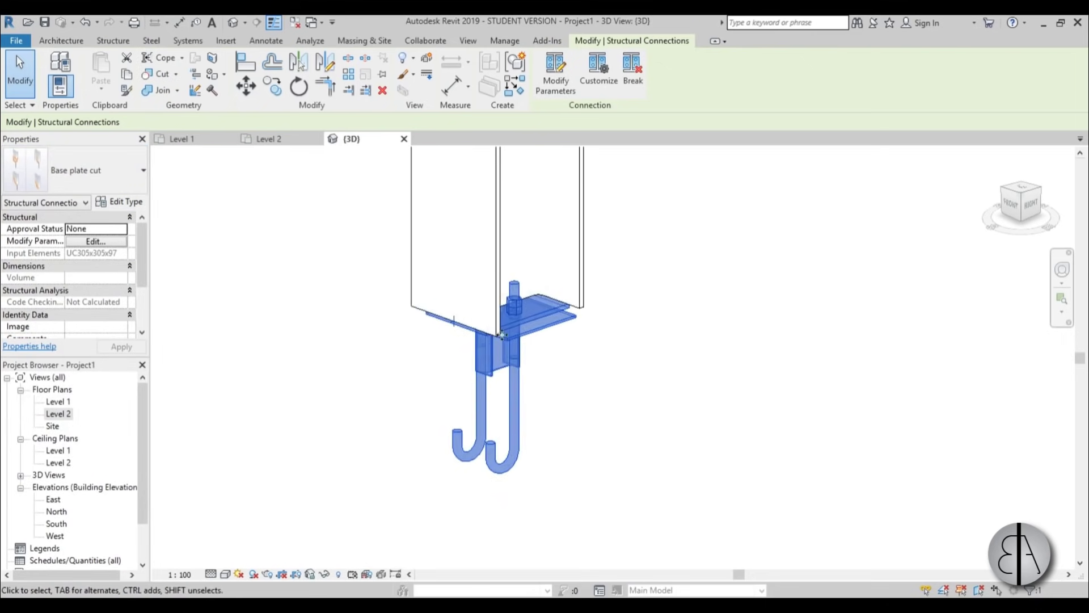
click(639, 474)
scroll(585, 346, down, 5)
shift+middle_drag(583, 342, 547, 337)
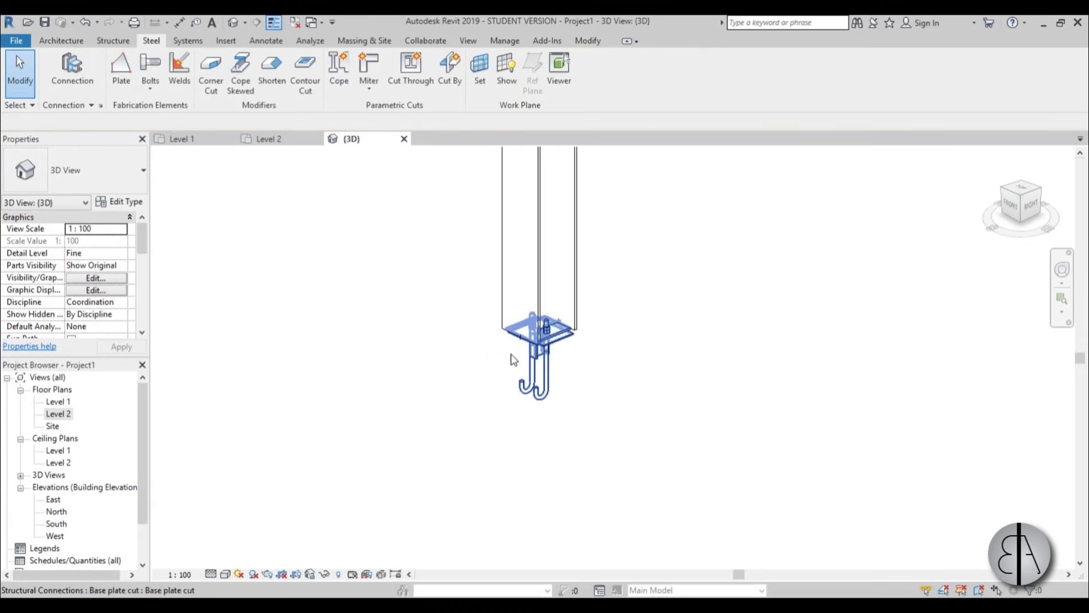
Load the Pile Cap-Rectangular family from Structural Foundations and place an 81" x 81" x 36" isolated foundation under the column with the base plate
click(114, 41)
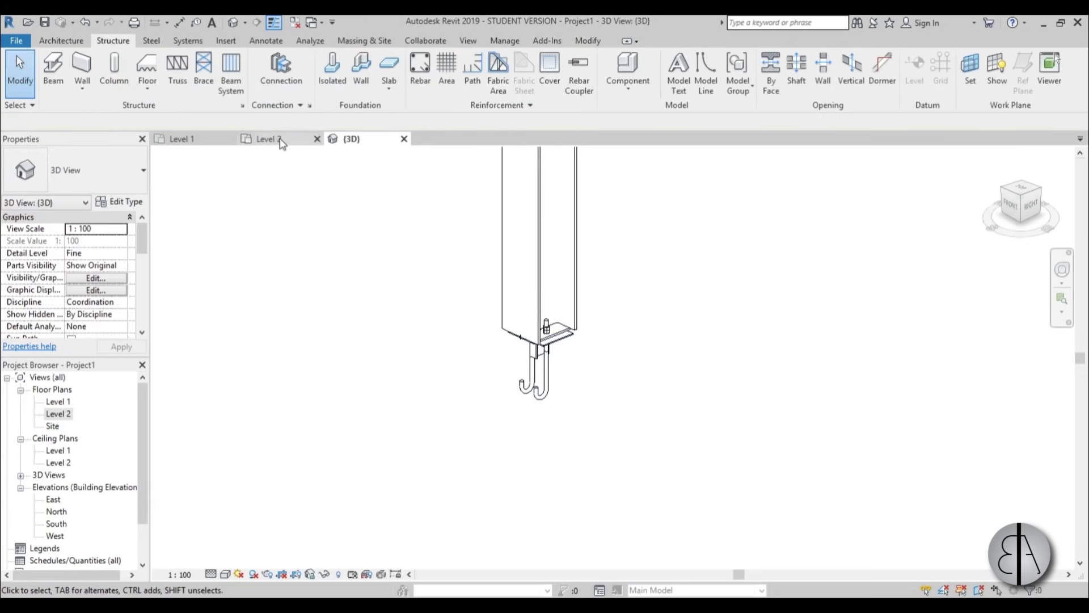
click(334, 72)
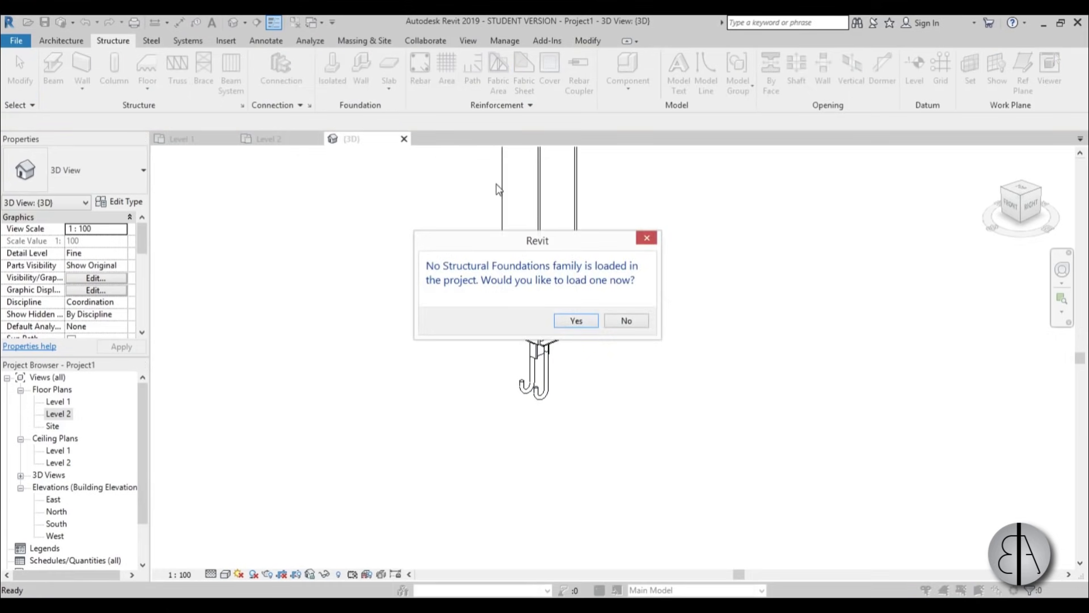
click(576, 321)
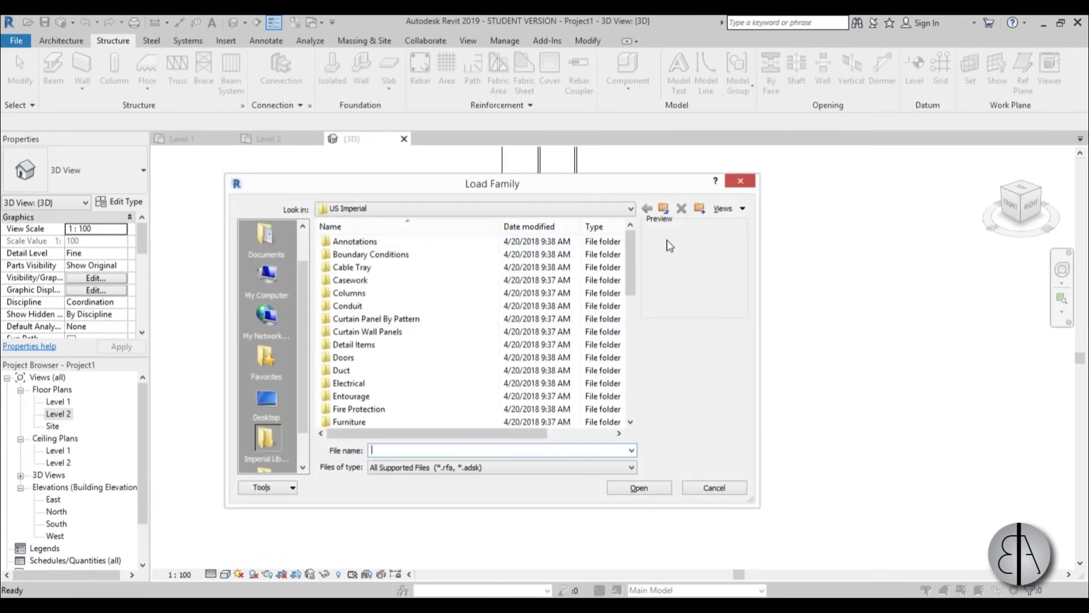
drag(634, 255, 627, 355)
click(386, 321)
double_click(386, 321)
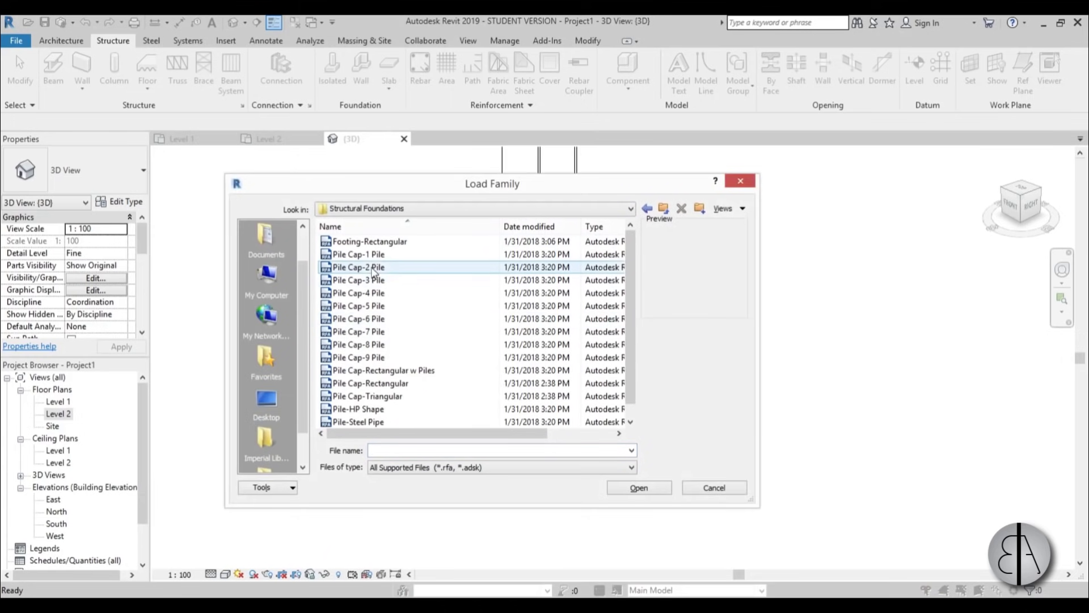
click(372, 384)
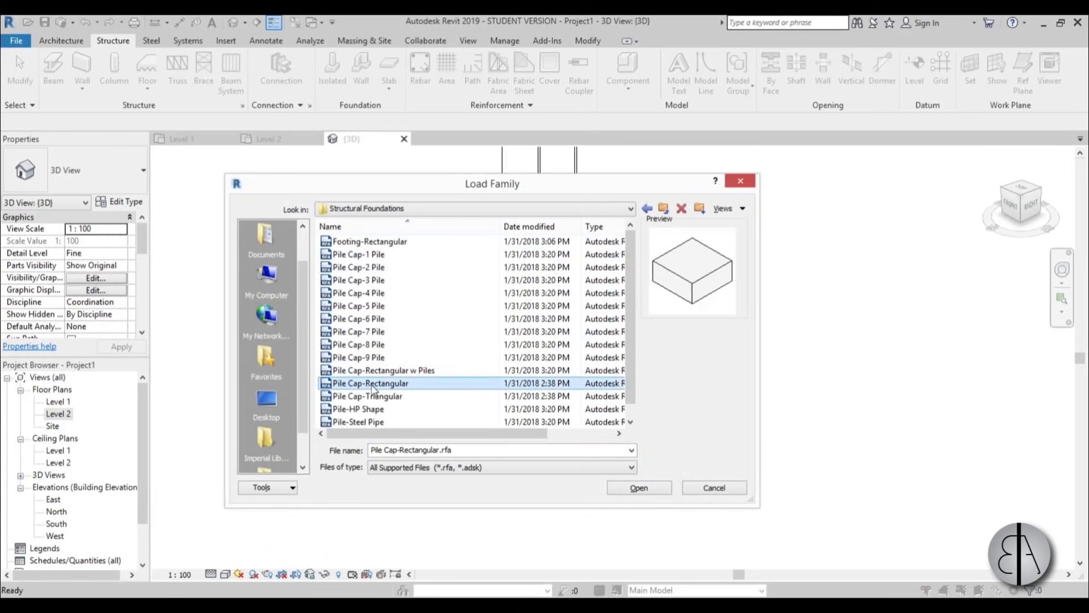
click(639, 487)
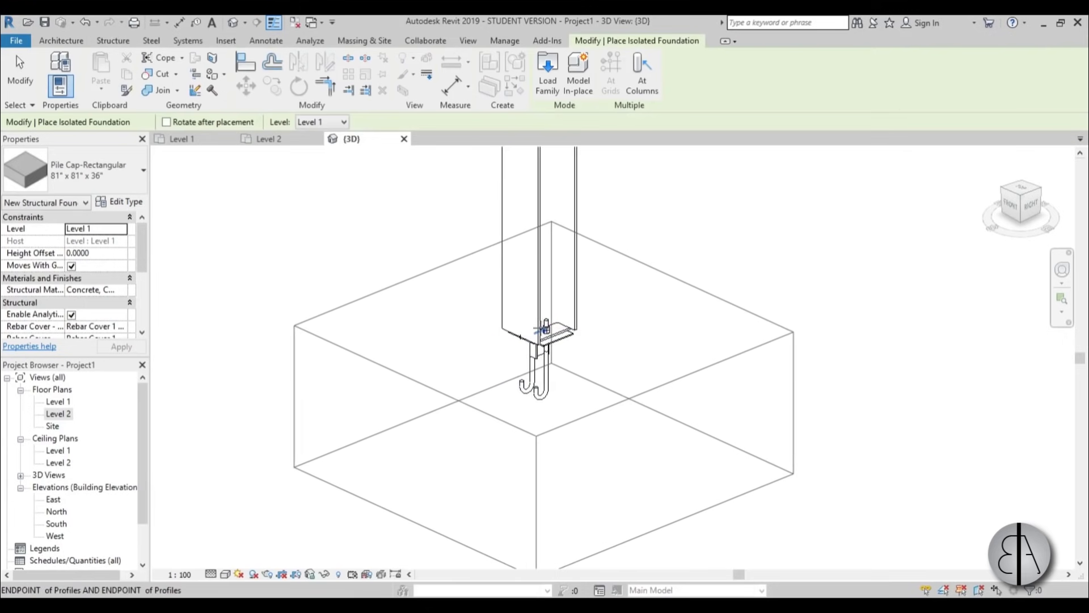
click(542, 329)
click(25, 90)
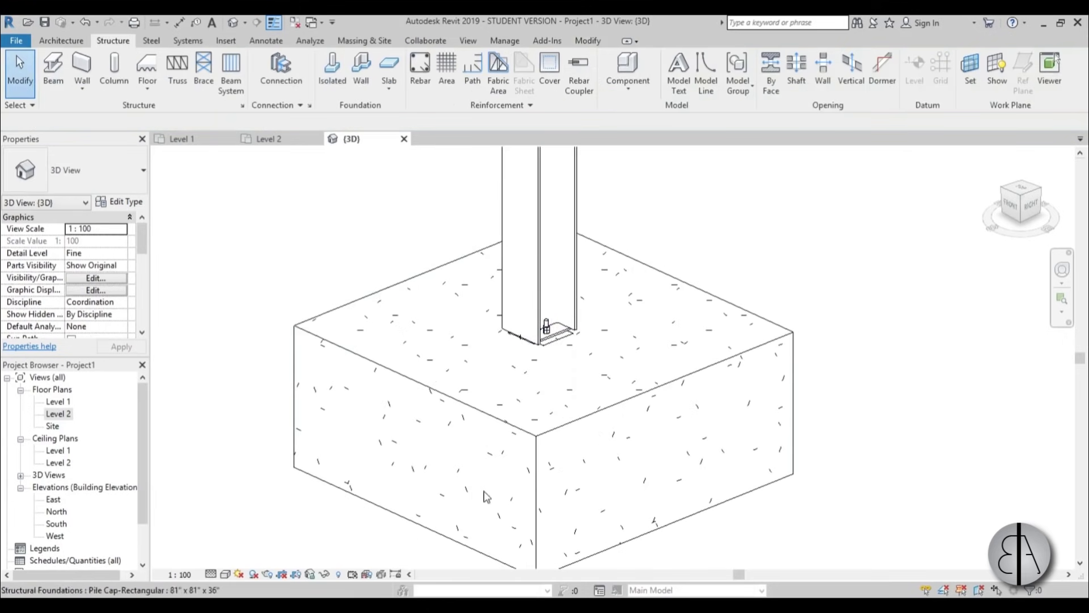
Examine the anchor bolts inside the foundation in Wireframe style, and return the view to Hidden Line
click(225, 575)
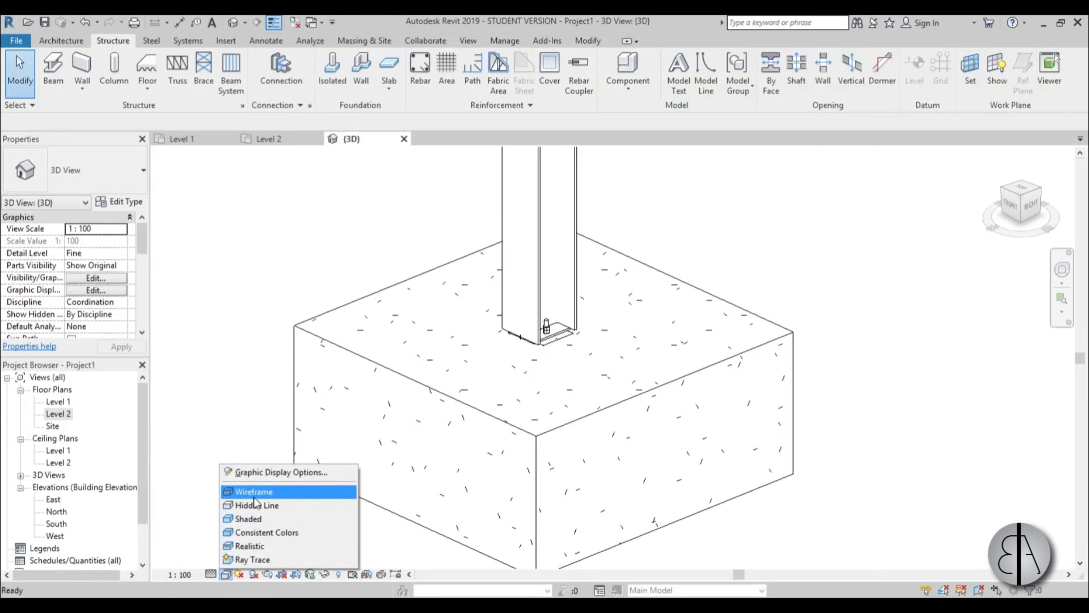
click(255, 488)
shift+middle_drag(556, 368, 527, 363)
scroll(528, 363, down, 6)
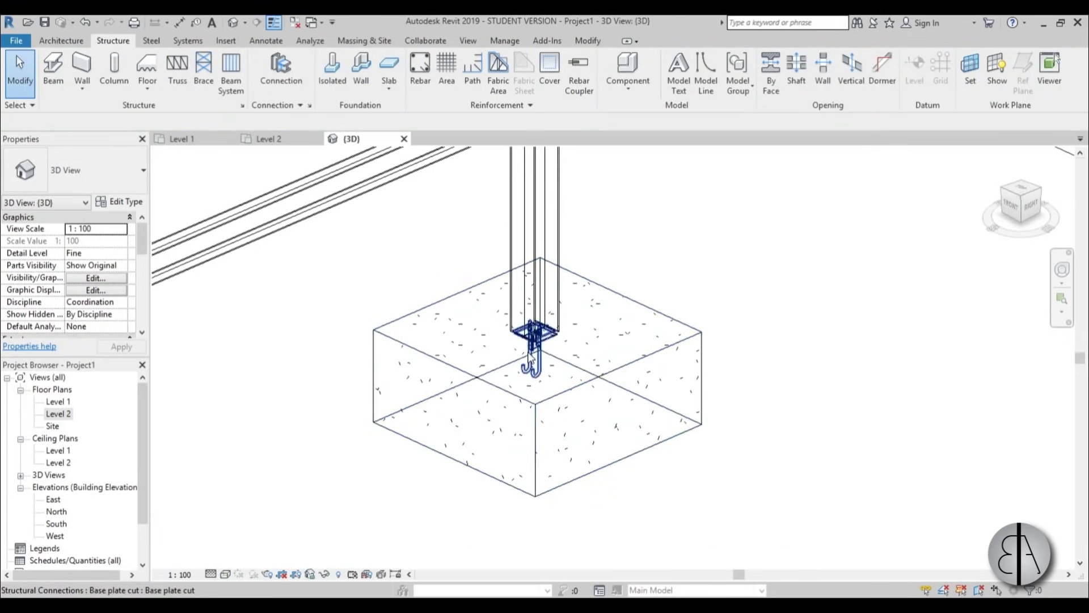
click(226, 574)
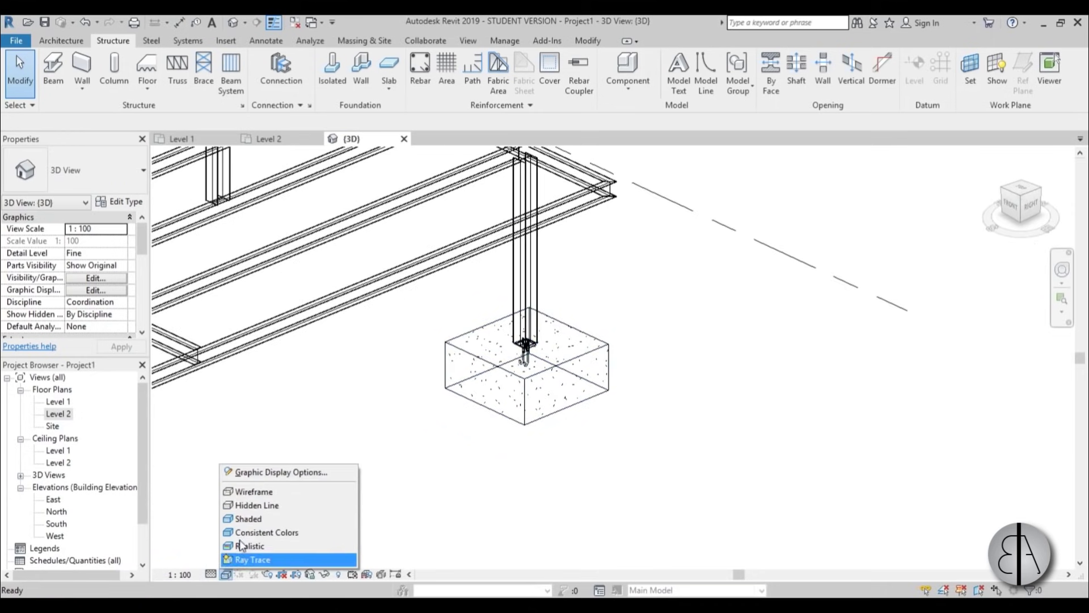
click(263, 505)
Copy two columns and the edge beam above them to the empty area in front of the structure
scroll(551, 380, down, 4)
scroll(550, 380, up, 2)
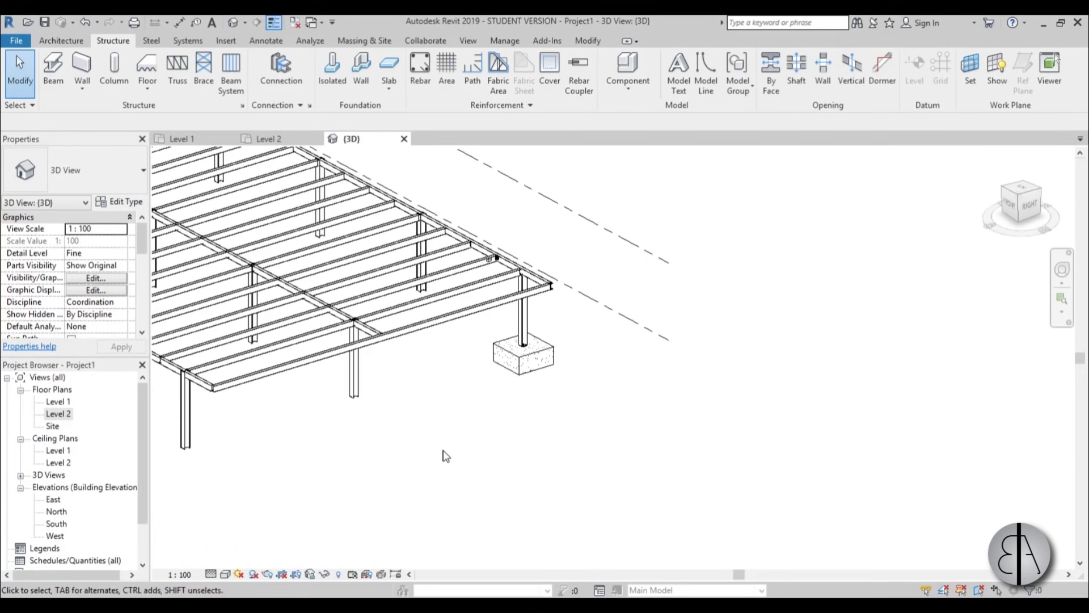
middle_drag(346, 441, 733, 451)
click(659, 417)
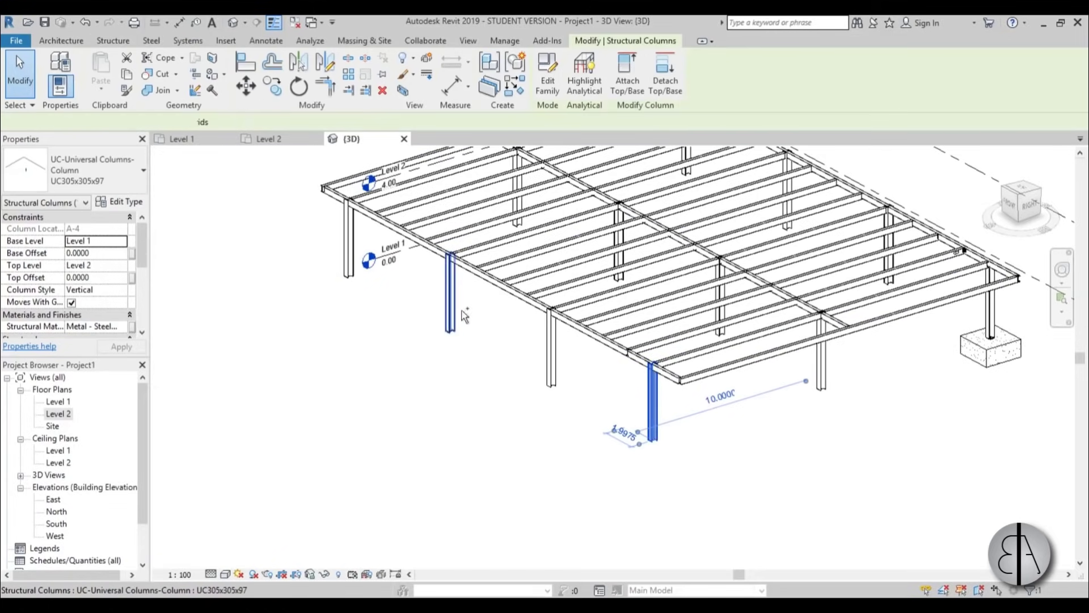
ctrl+click(457, 320)
ctrl+click(514, 289)
scroll(513, 290, down, 3)
middle_drag(483, 318, 323, 333)
key(c)
key(o)
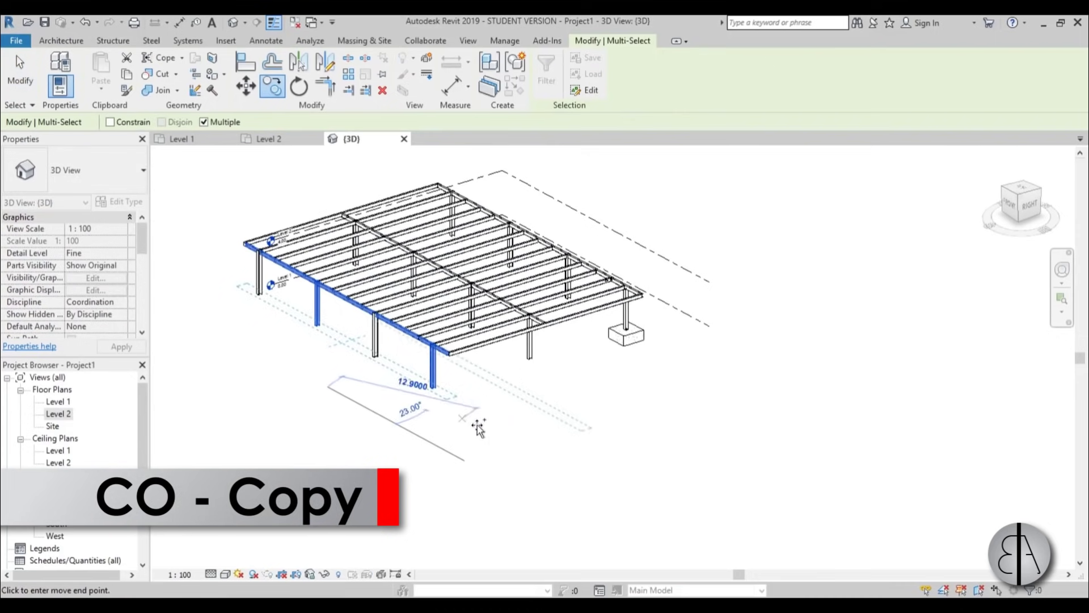
click(714, 502)
scroll(601, 477, down, 2)
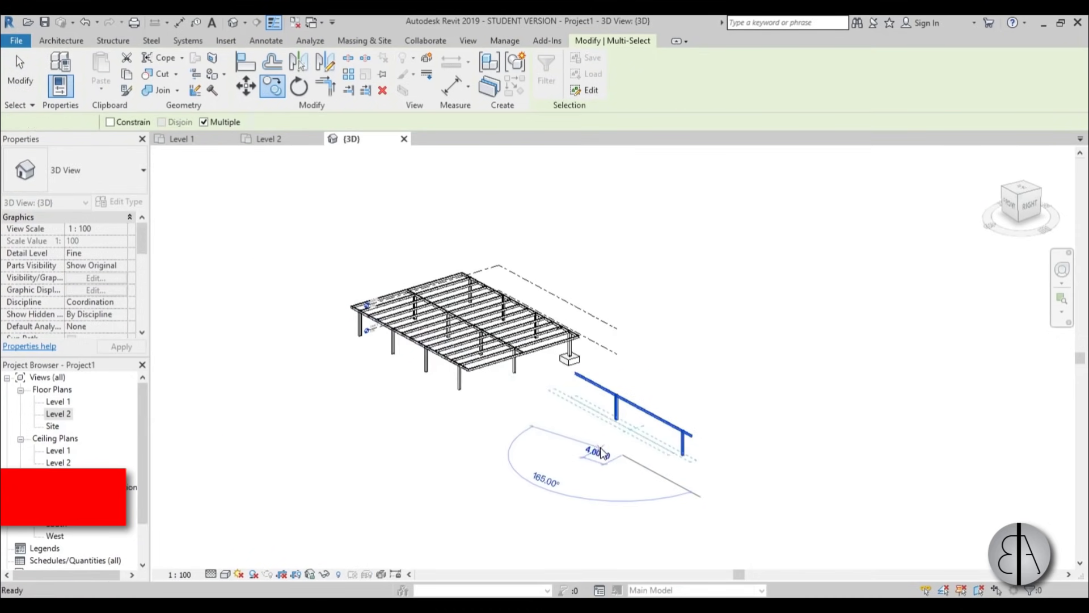
key(Escape)
key(Escape)
Shorten the copied beam at both ends so that it spans only between its two columns
scroll(622, 474, up, 5)
click(658, 348)
scroll(658, 348, up, 2)
drag(266, 267, 498, 322)
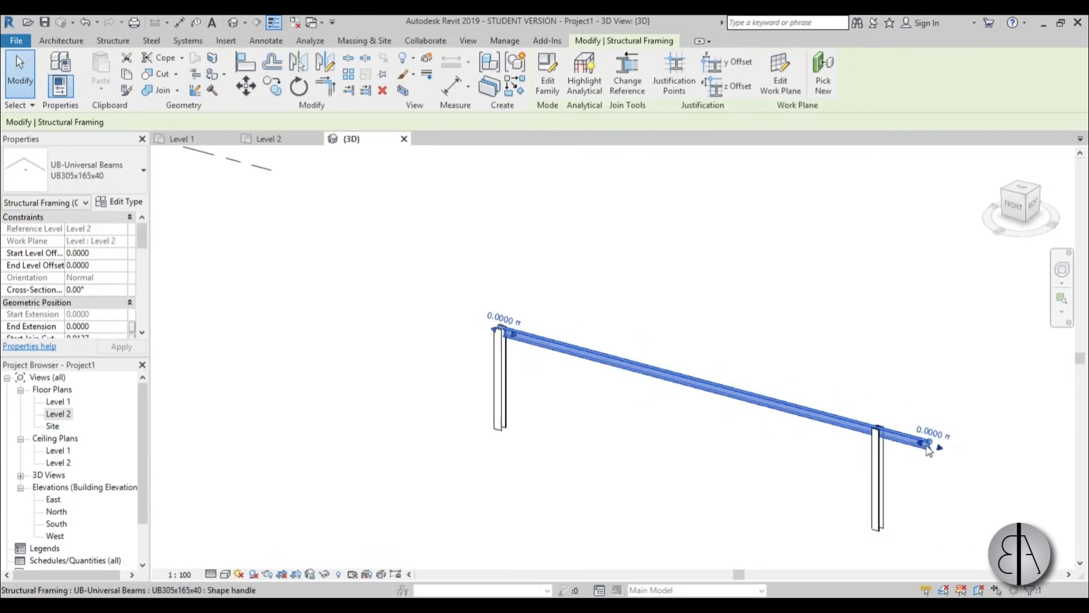
drag(930, 448, 878, 432)
Split the copied beam into two segments at about mid-span
shift+middle_drag(606, 479, 671, 493)
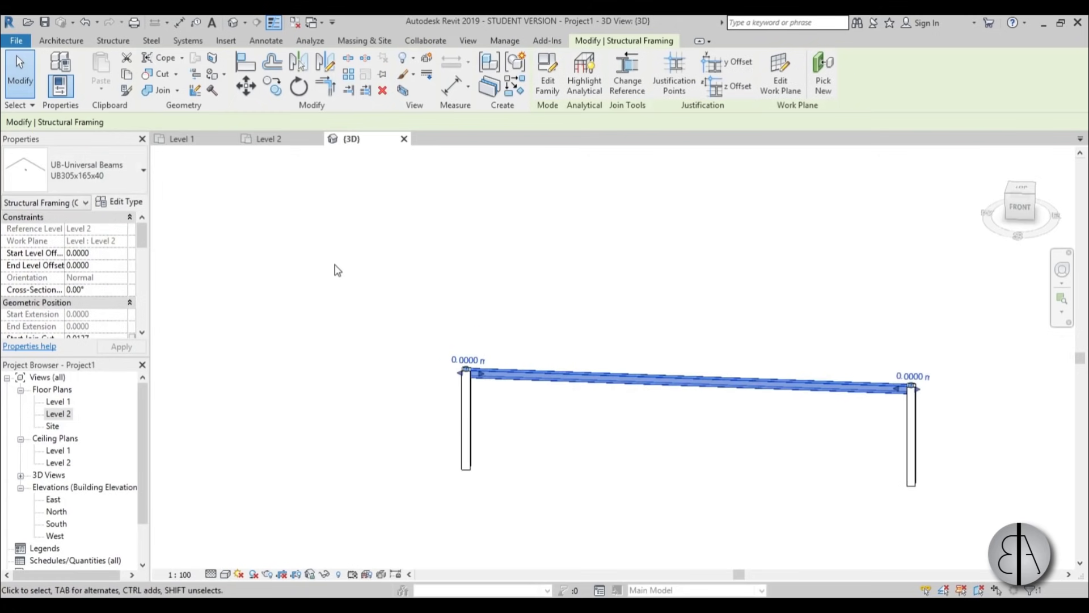
key(s)
key(l)
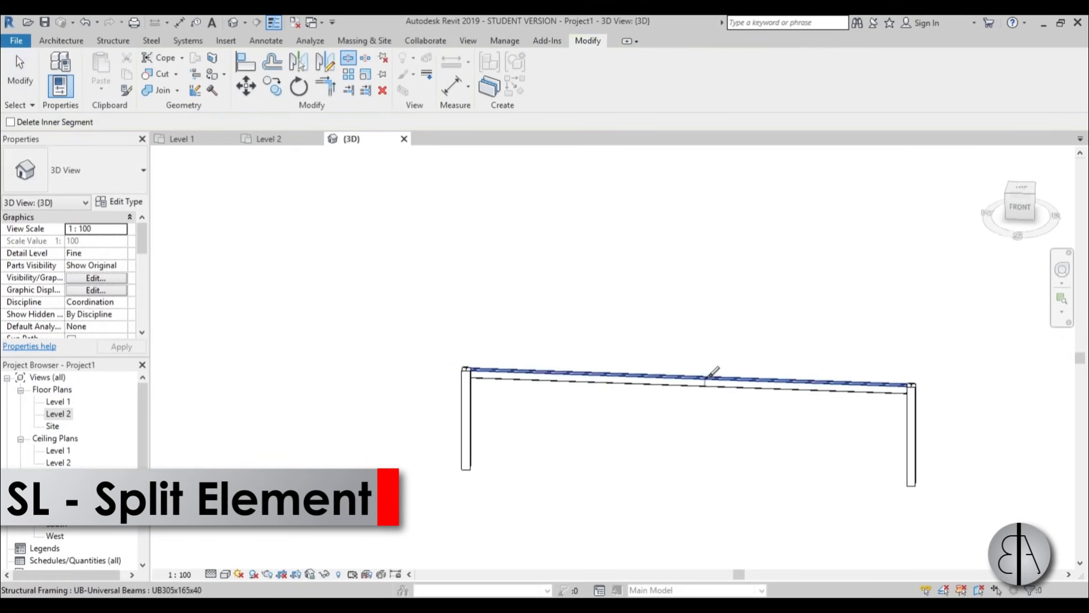
click(689, 378)
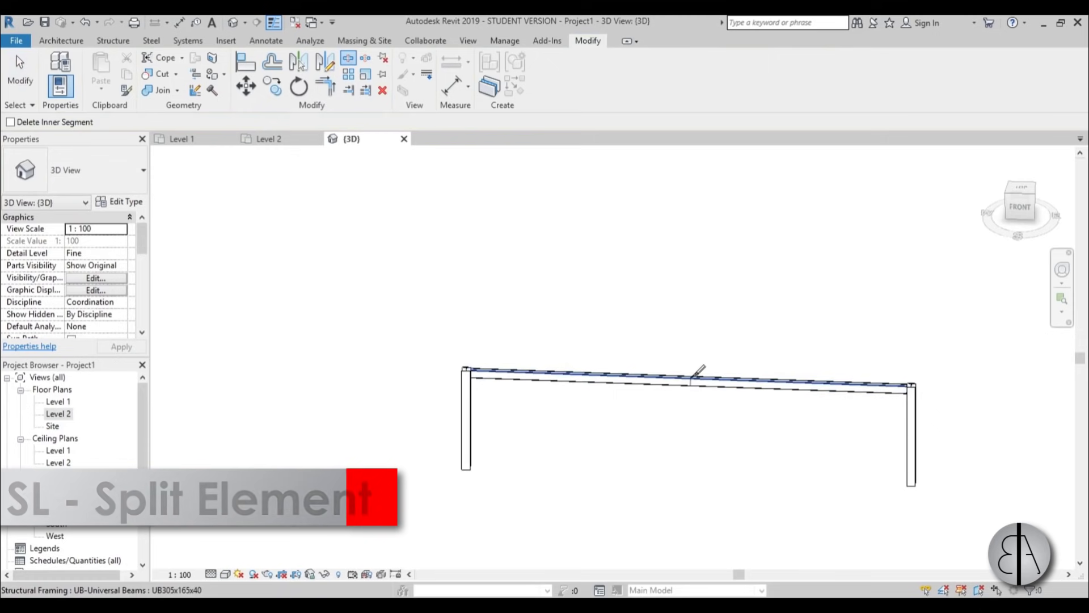
key(Escape)
Slope both beam halves up to a ridge with a 2 m start level offset on one and a 2 m end level offset on the other
click(713, 391)
click(714, 391)
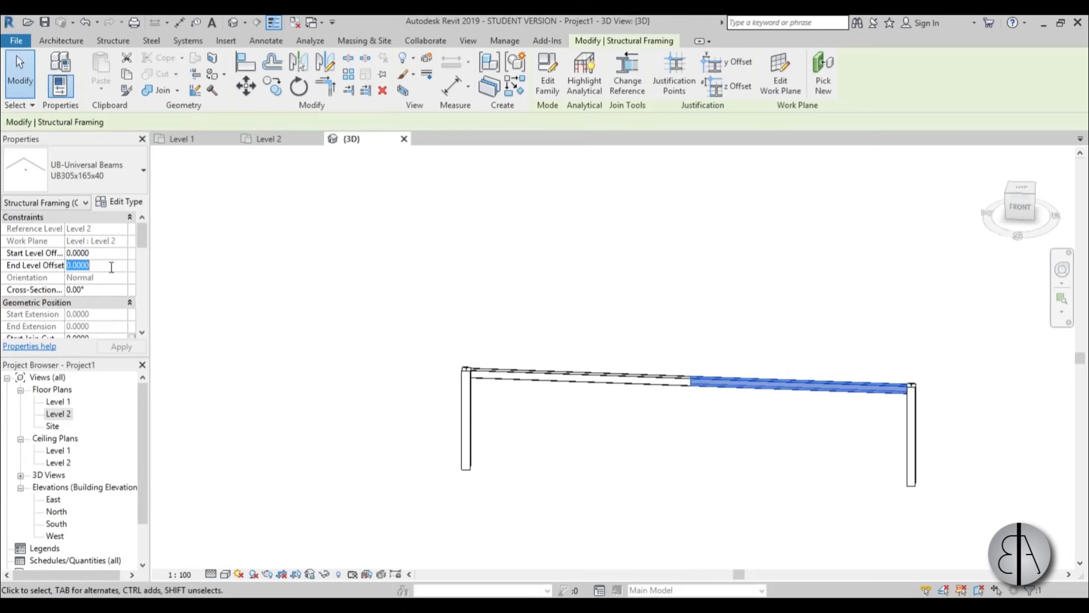
text(2)
key(Tab)
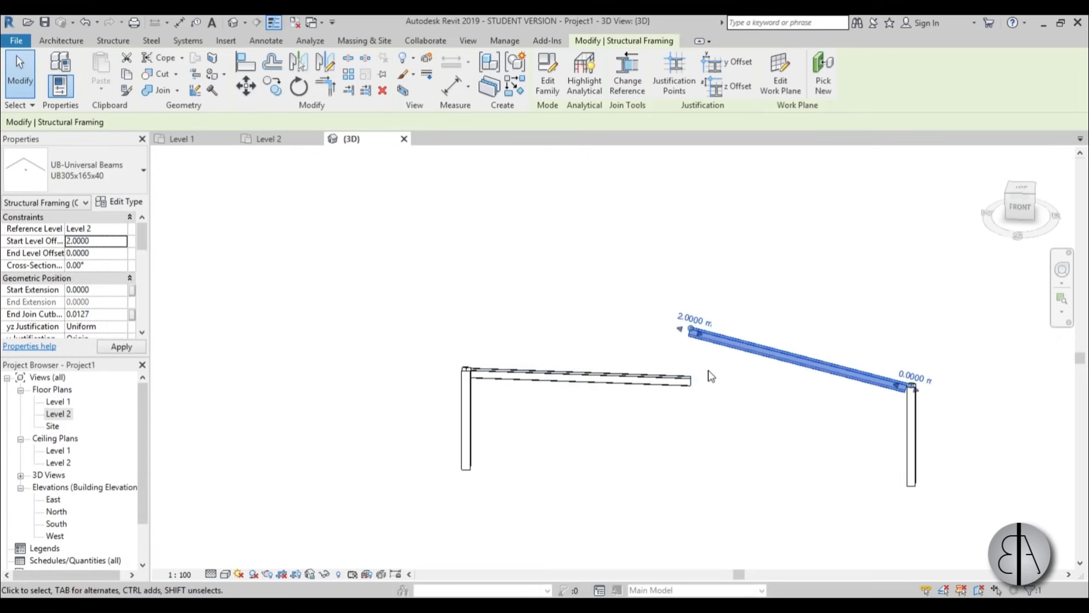
click(675, 378)
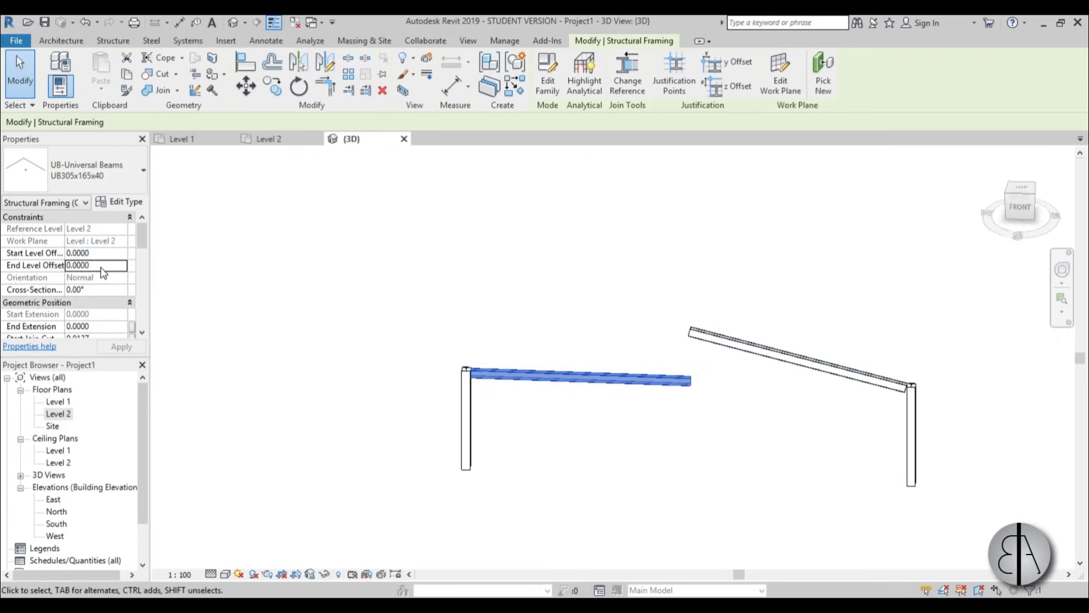
text(2)
key(Tab)
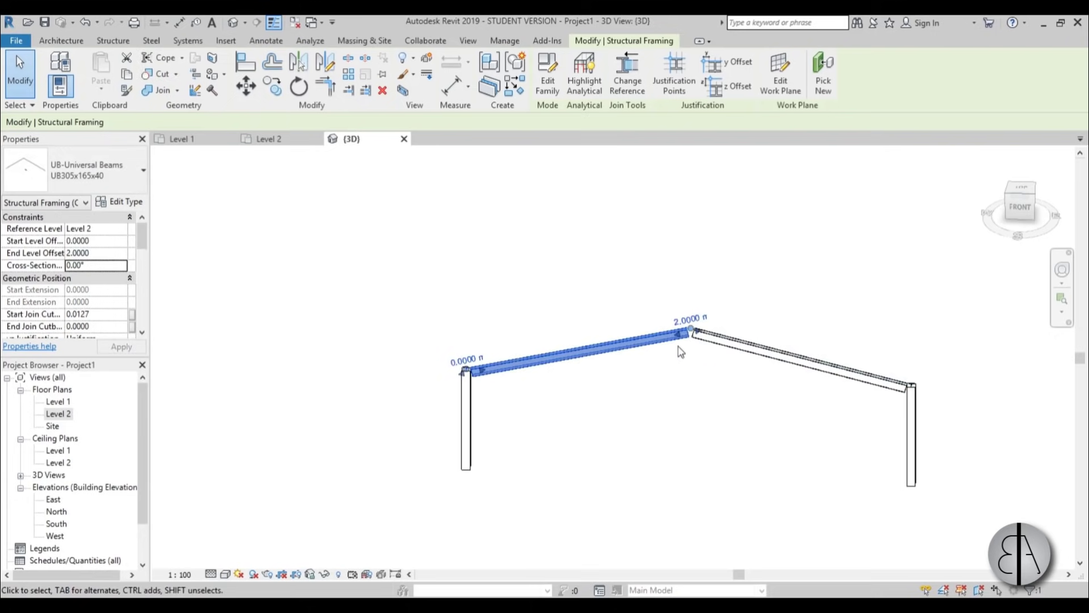
Trim/extend the two sloped beams to each other at the ridge
click(637, 301)
shift+middle_drag(637, 301, 607, 302)
scroll(607, 301, up, 3)
scroll(607, 301, up, 1)
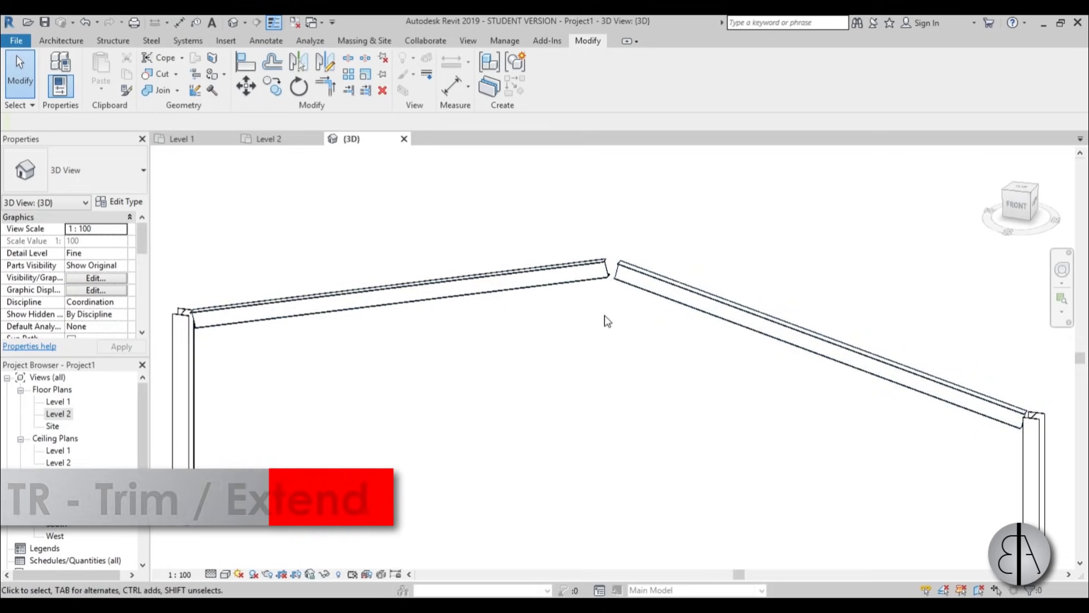
key(t)
key(r)
scroll(600, 291, up, 2)
click(602, 260)
click(638, 258)
key(Escape)
scroll(604, 304, down, 4)
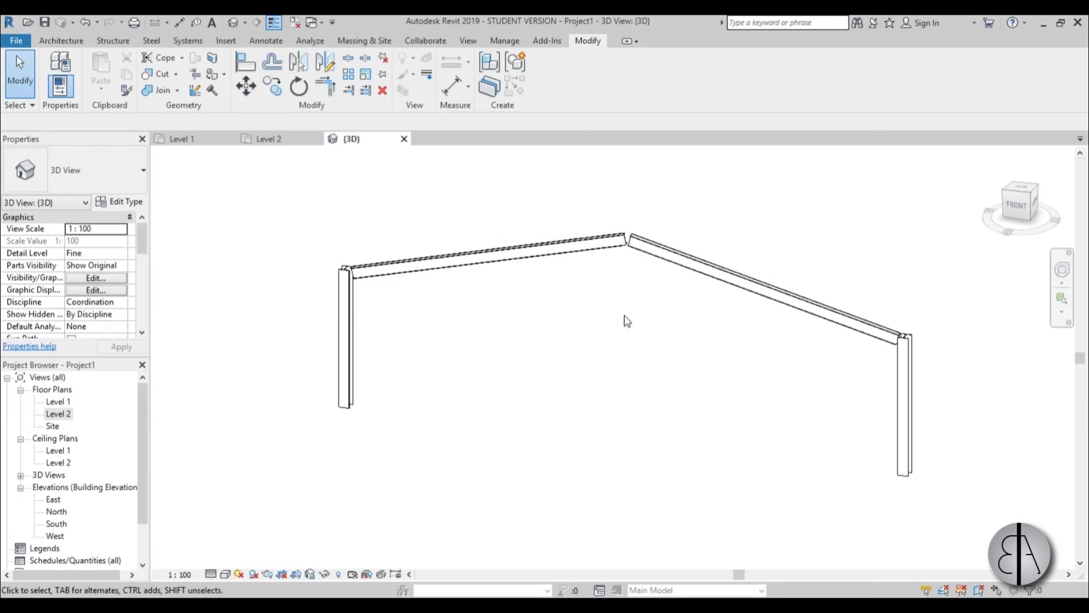
scroll(630, 239, up, 2)
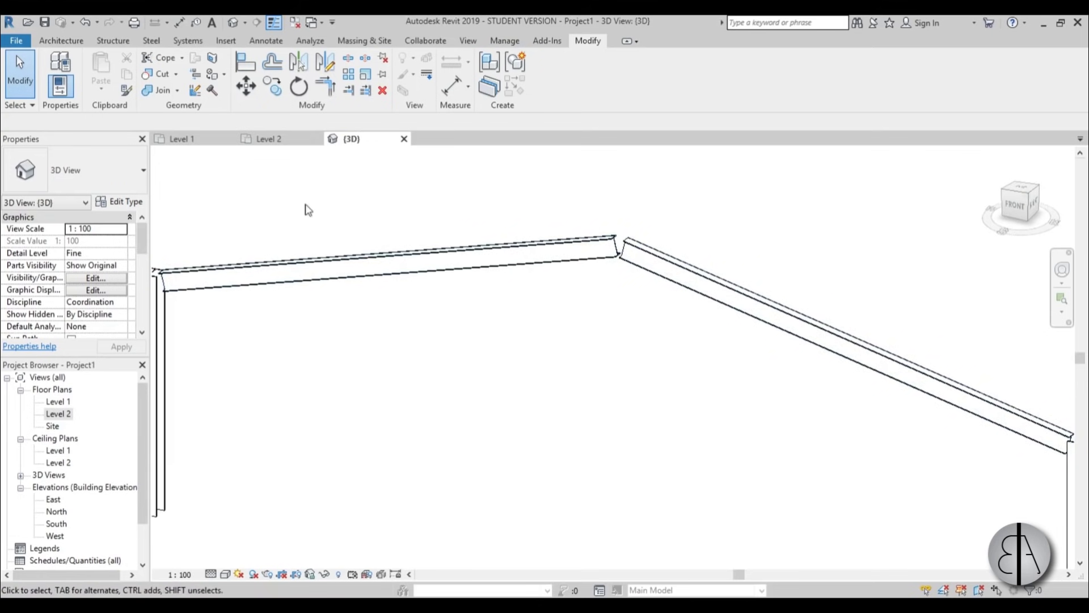
Place a generic structural connection between the two sloped beams at the ridge
click(147, 41)
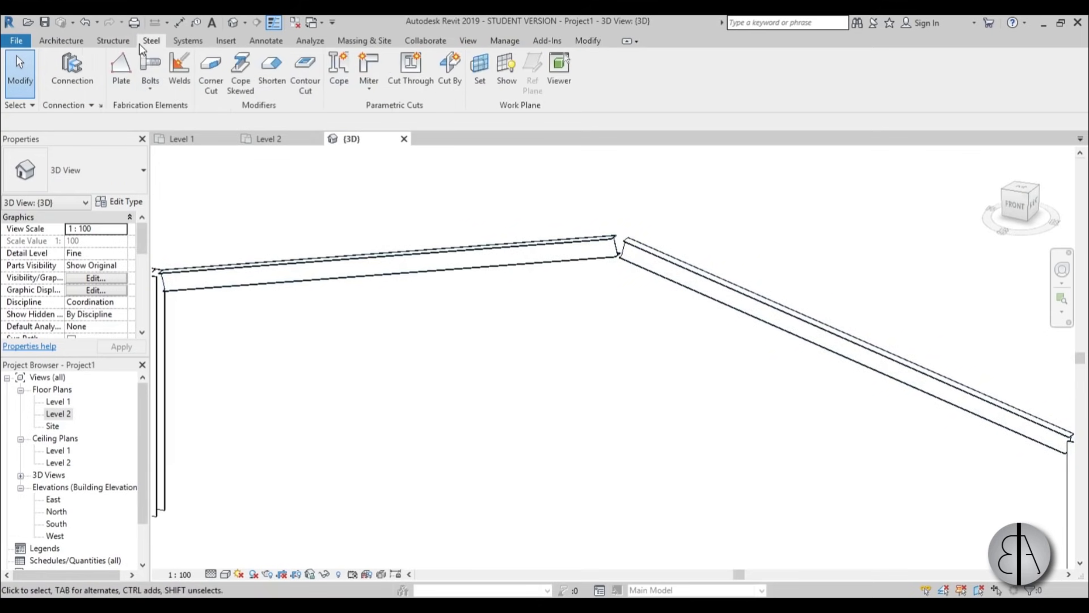
click(76, 71)
drag(682, 341, 514, 220)
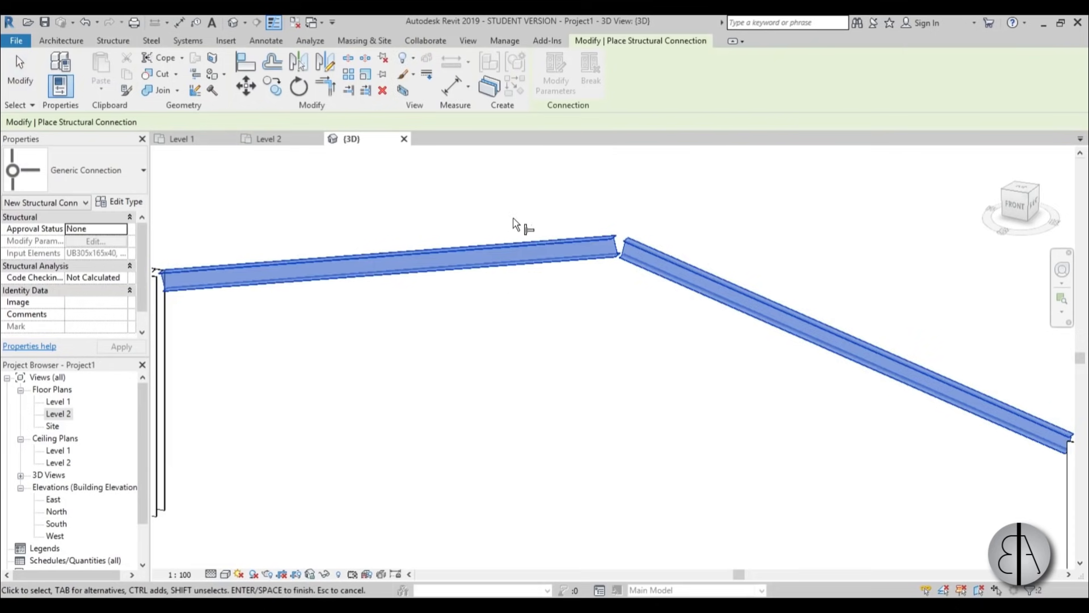
key(Return)
Change the ridge connection between the two sloped beams to the Apex haunch type
click(86, 169)
scroll(114, 238, up, 3)
scroll(112, 242, up, 5)
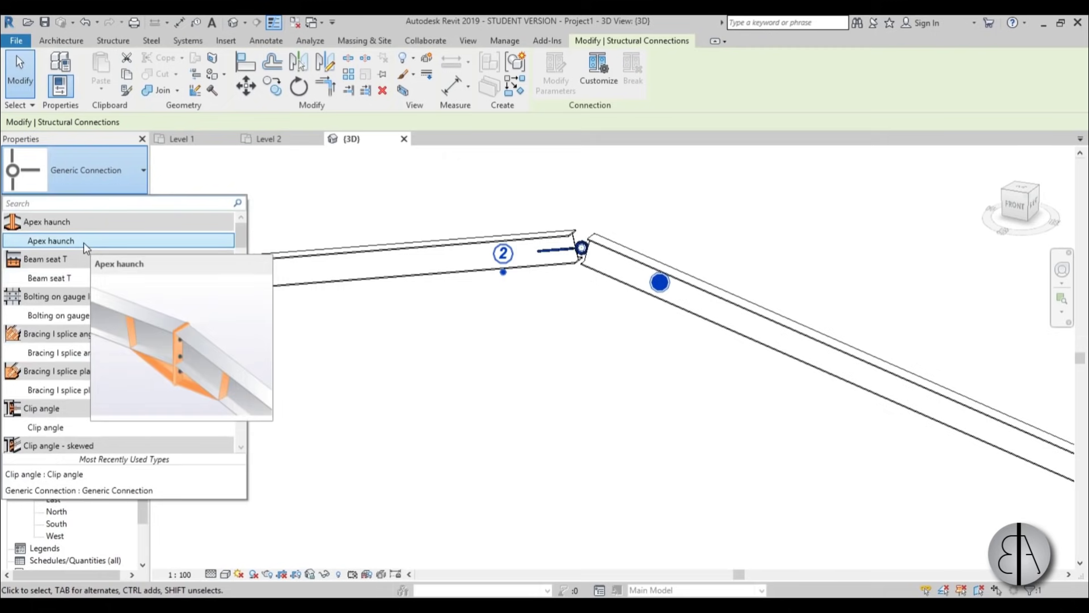
click(83, 243)
shift+middle_drag(583, 292, 751, 313)
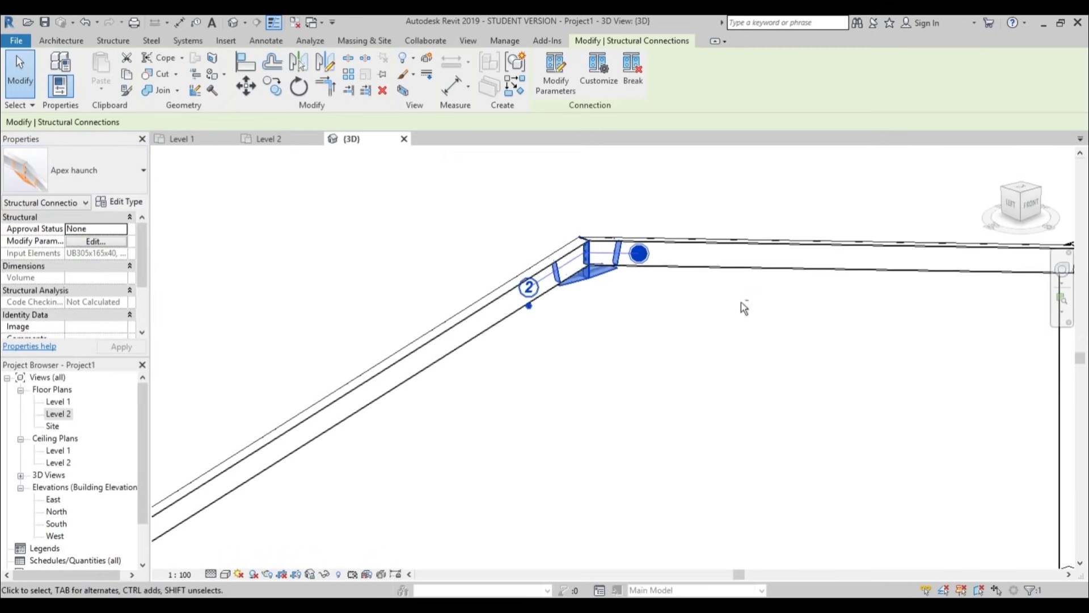
Examine the apex haunch at the ridge between the two sloped beams
click(691, 393)
scroll(691, 393, up, 3)
scroll(452, 163, up, 3)
scroll(569, 325, down, 3)
scroll(496, 282, up, 4)
click(417, 272)
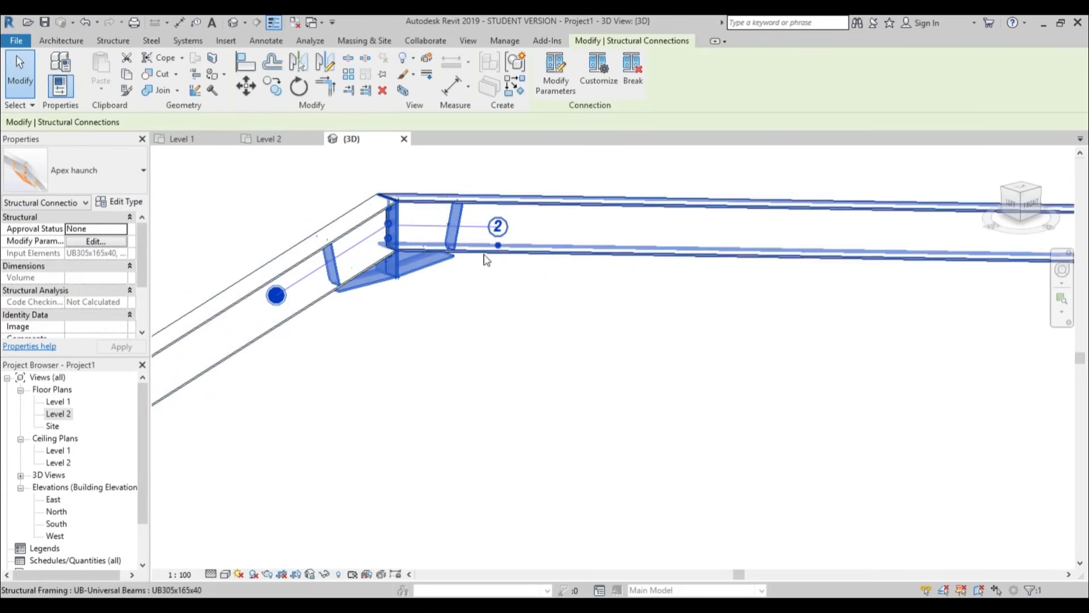
scroll(474, 335, down, 3)
click(558, 328)
Select the sloped beam and its supporting column at the eave and place a generic structural connection between them
scroll(894, 222, up, 4)
drag(876, 369, 608, 242)
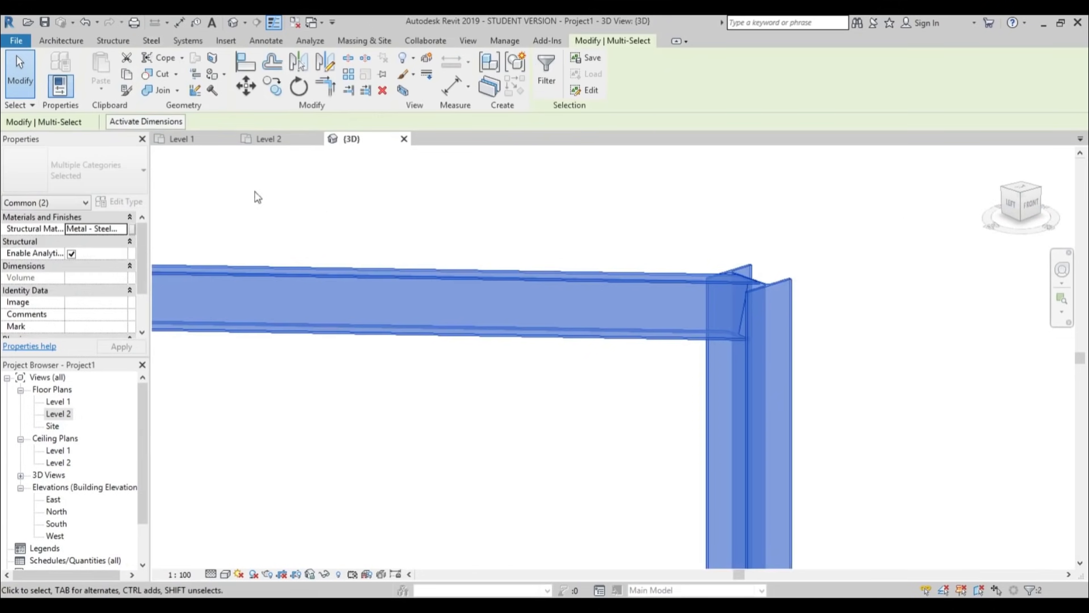
click(153, 40)
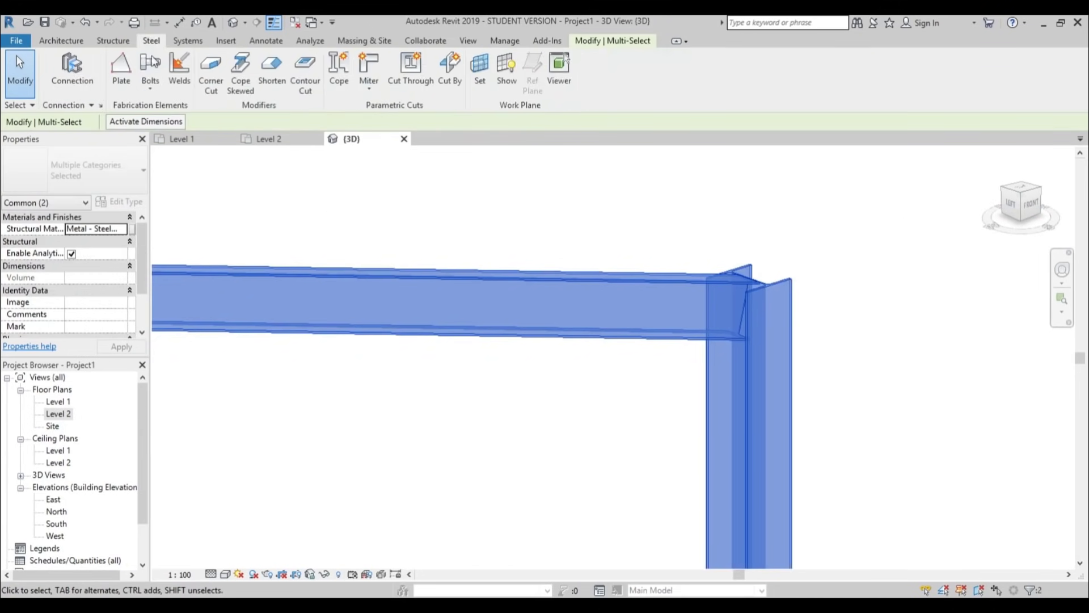
click(79, 70)
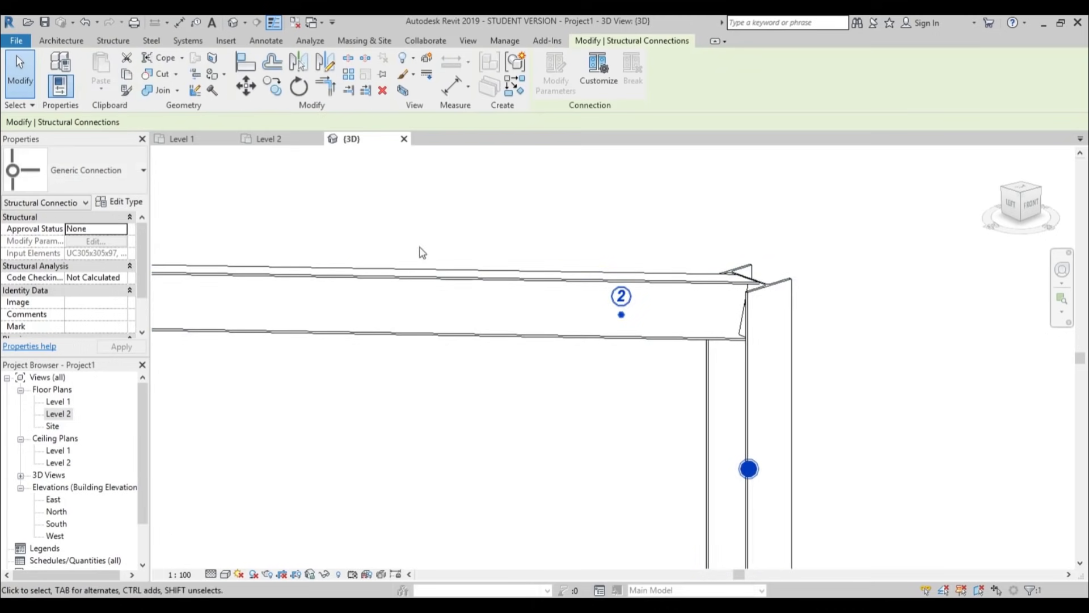
Try the Cranked beam to beam type on the eave connection between the beam and column
click(84, 178)
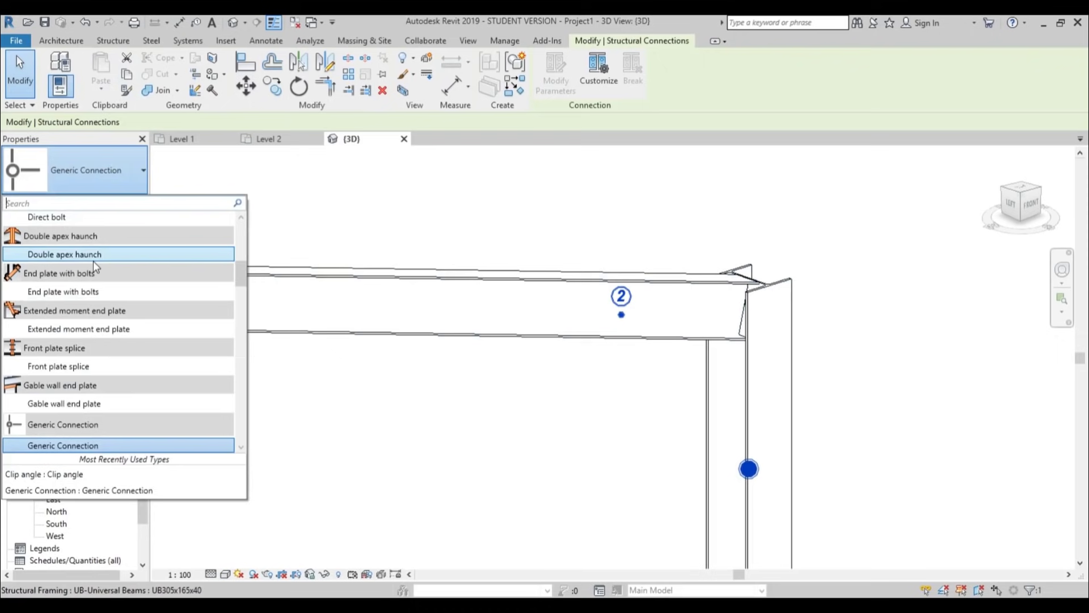
scroll(103, 260, up, 1)
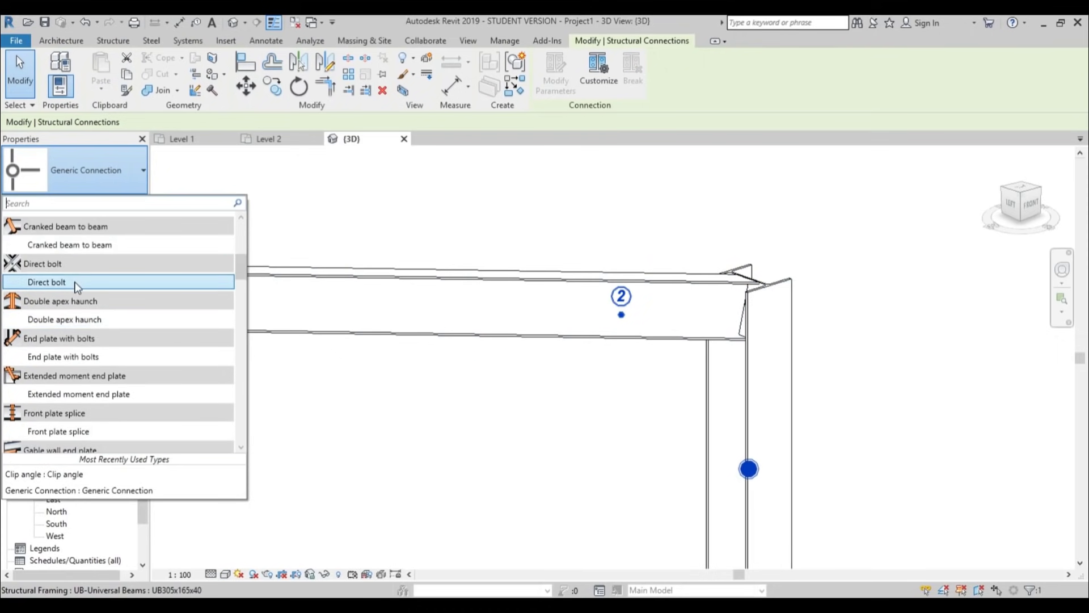
scroll(82, 230, up, 2)
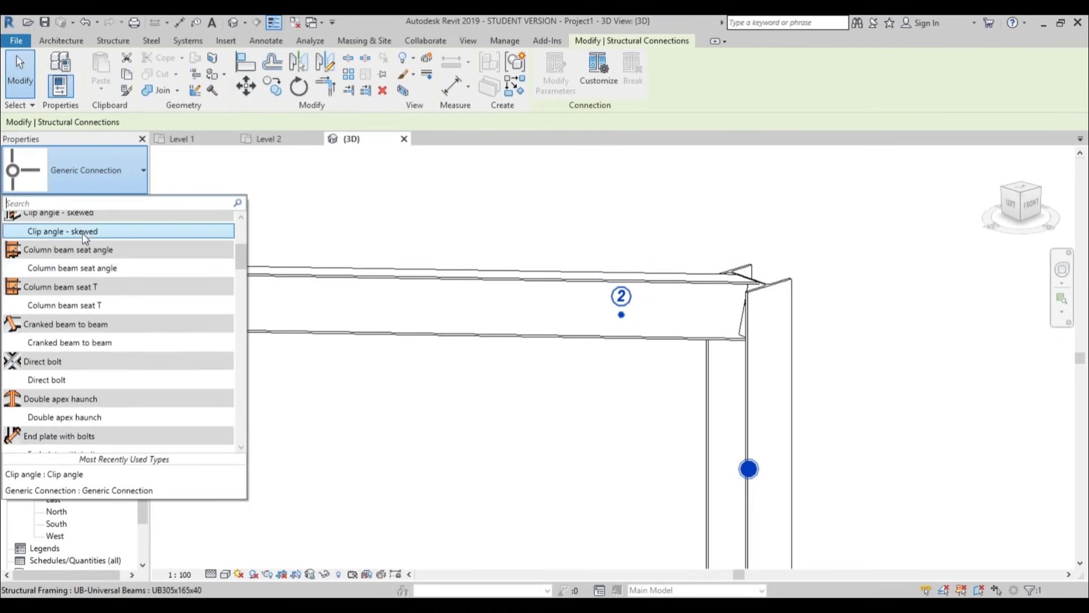
scroll(70, 267, down, 2)
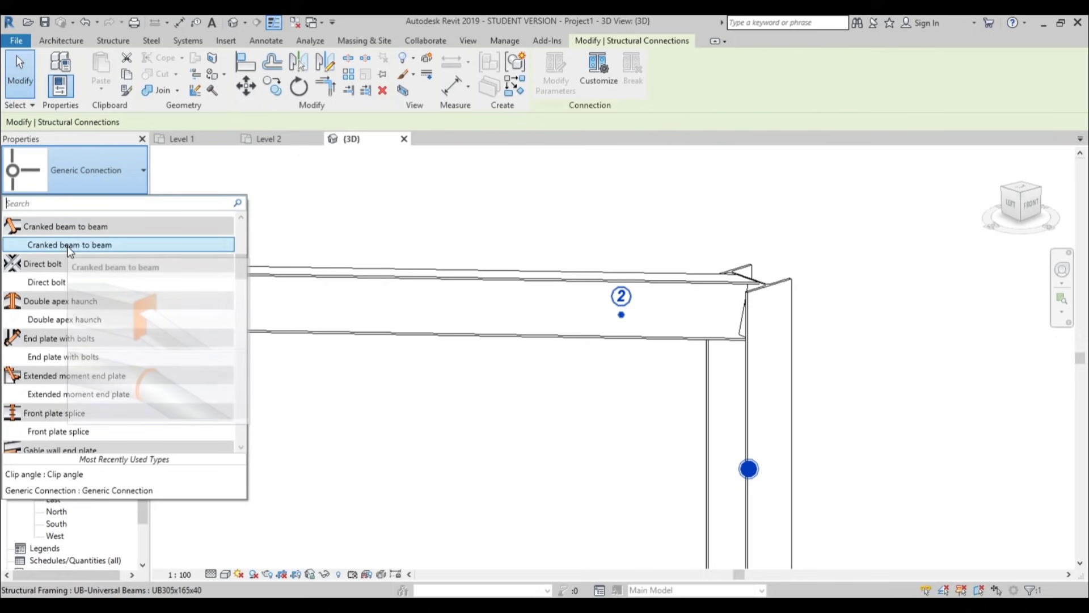
click(69, 250)
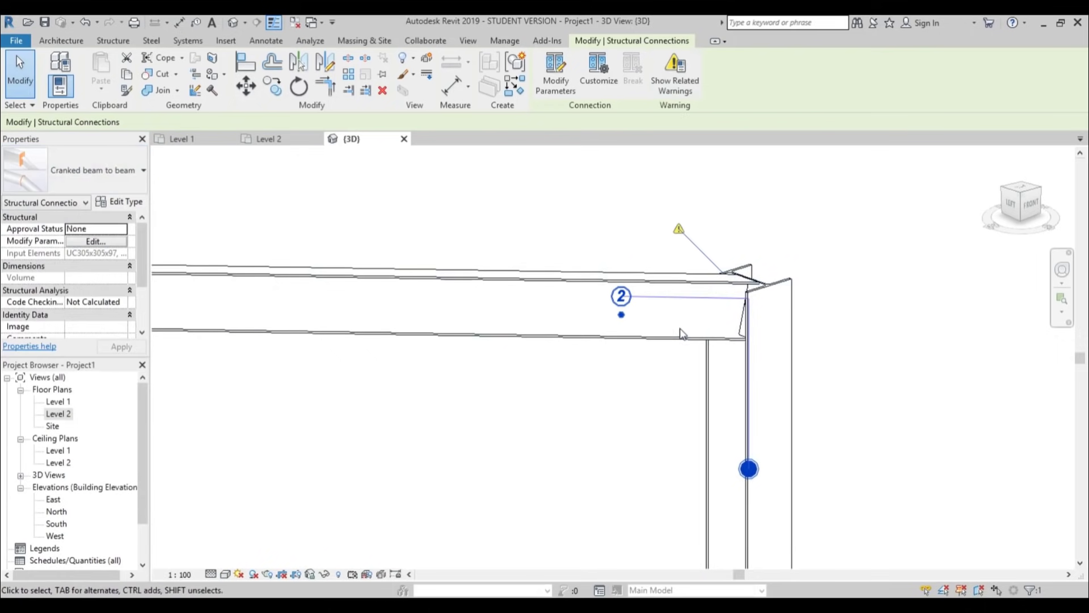
shift+middle_drag(763, 343, 793, 350)
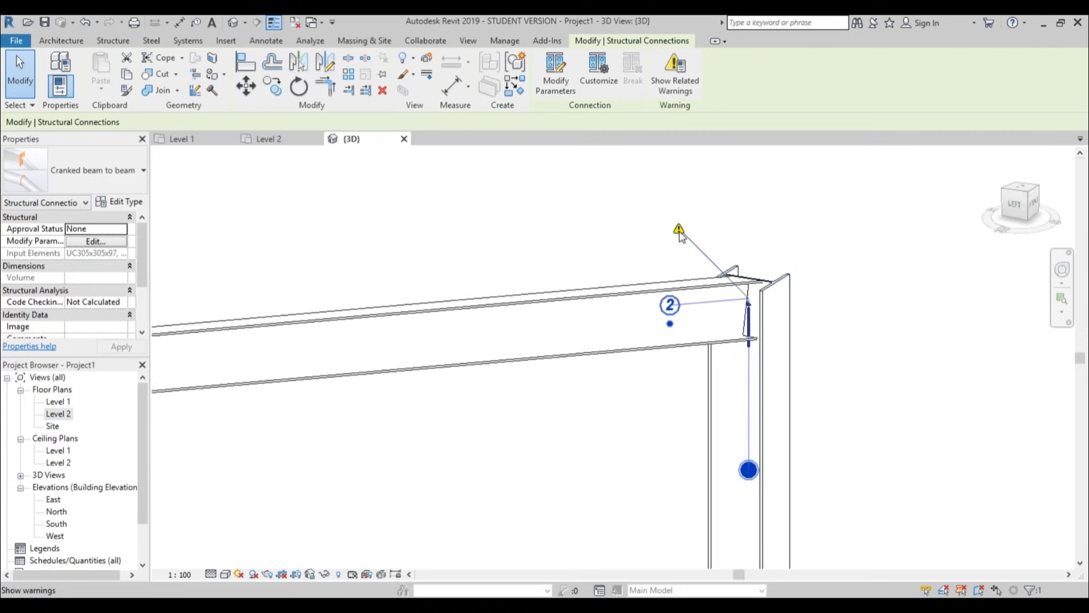
Change the eave connection between the beam and column to the Clip angle - skewed type
click(98, 162)
scroll(42, 341, up, 4)
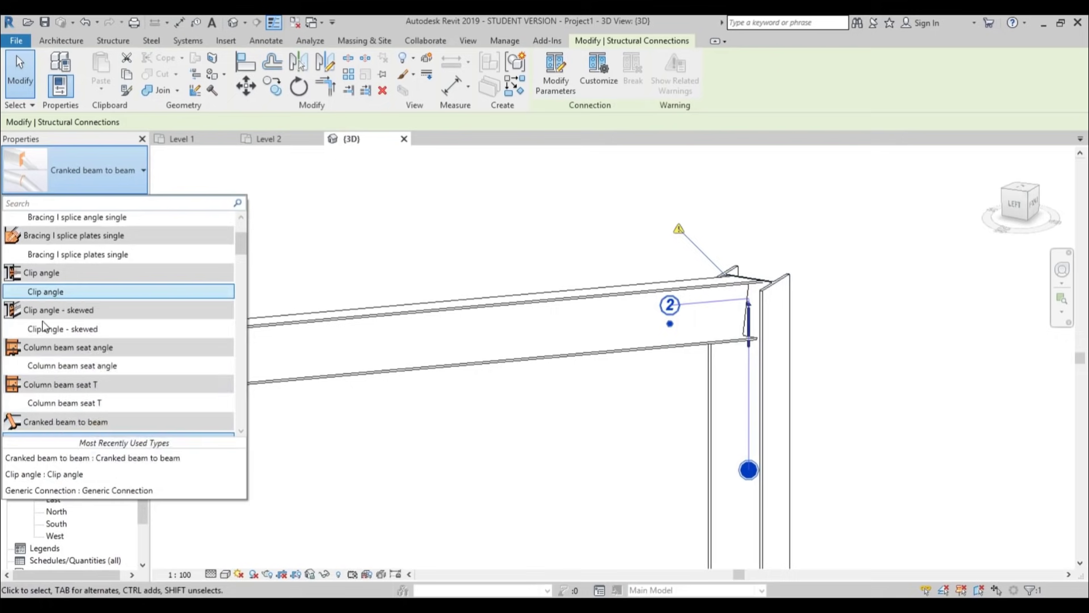
click(45, 329)
scroll(743, 332, up, 2)
mouse_move(792, 348)
shift+middle_down()
mouse_move(783, 355)
mouse_move(870, 340)
mouse_move(805, 351)
shift+middle_up()
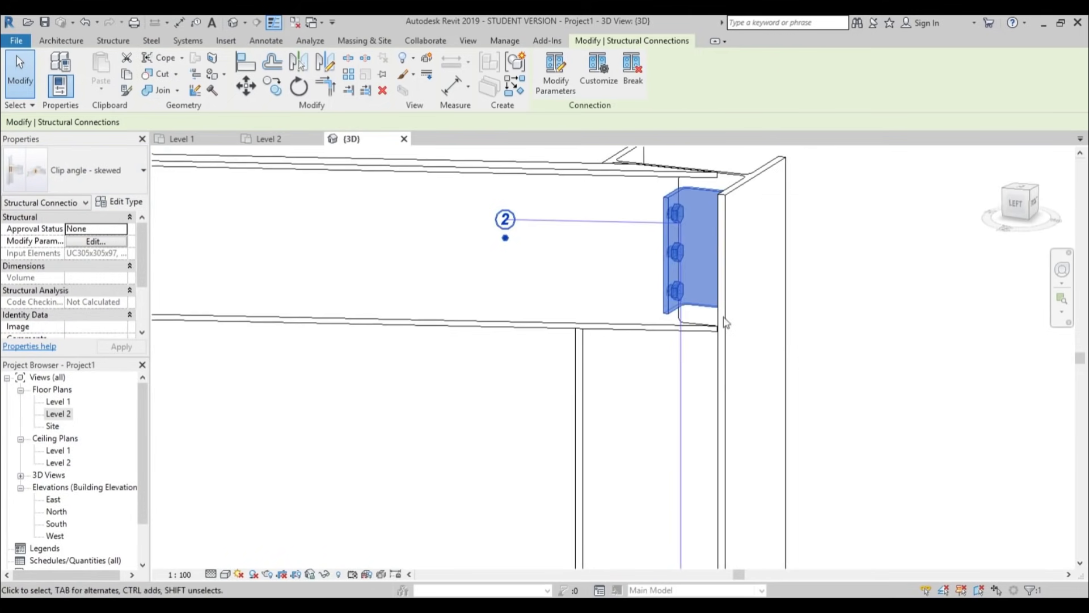
scroll(516, 250, down, 2)
shift+middle_drag(516, 288, 658, 341)
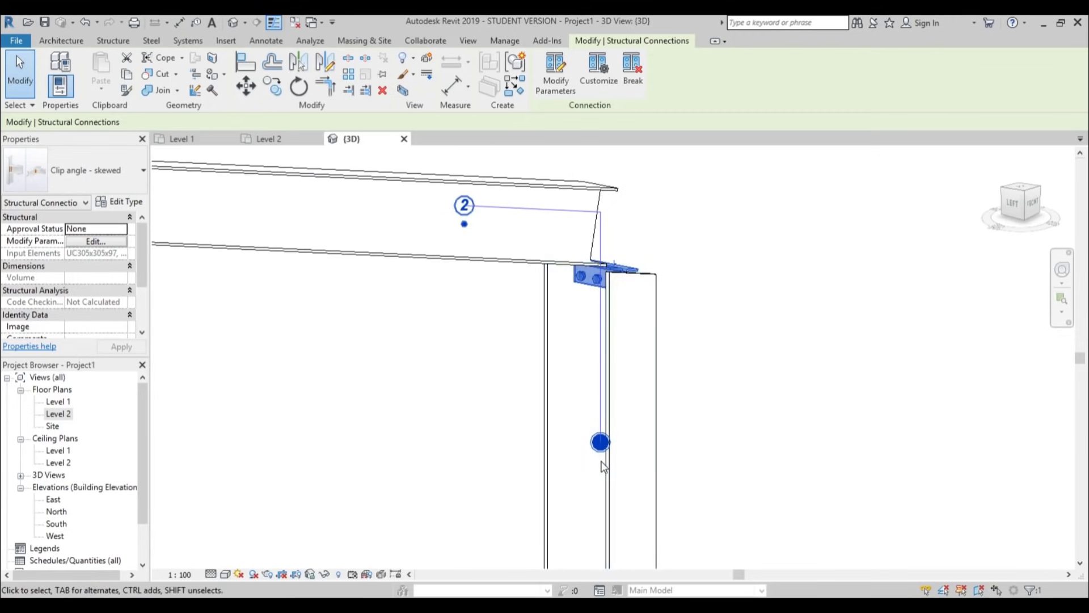
Examine the eave joint and the overall frame
middle_drag(622, 416, 567, 346)
scroll(603, 390, down, 2)
click(707, 195)
scroll(708, 194, down, 3)
scroll(629, 294, down, 2)
scroll(698, 403, up, 2)
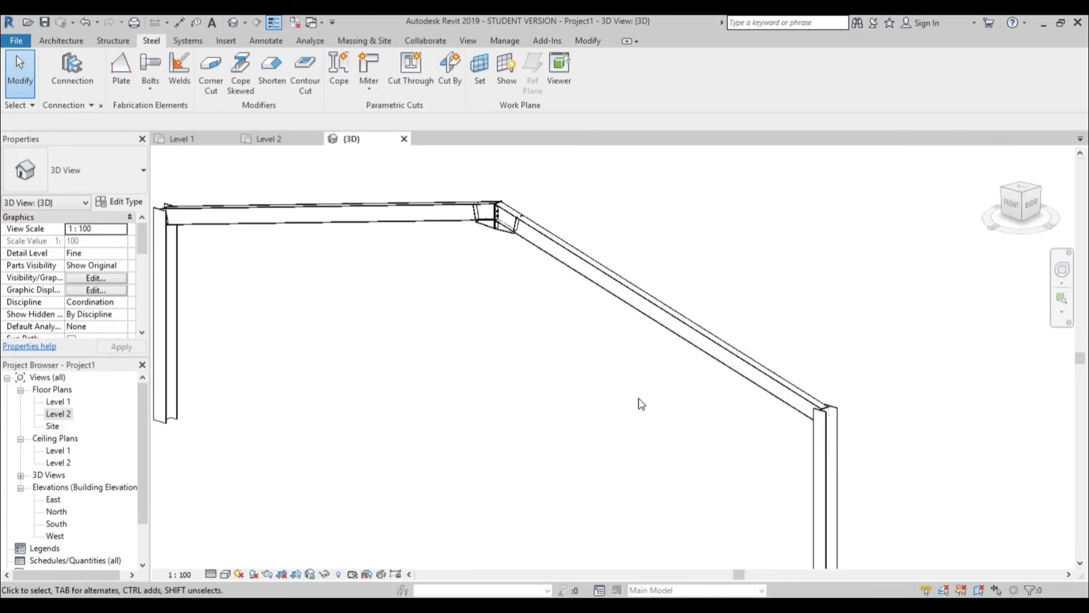
scroll(795, 444, up, 2)
drag(802, 341, 908, 452)
click(907, 452)
scroll(907, 452, down, 3)
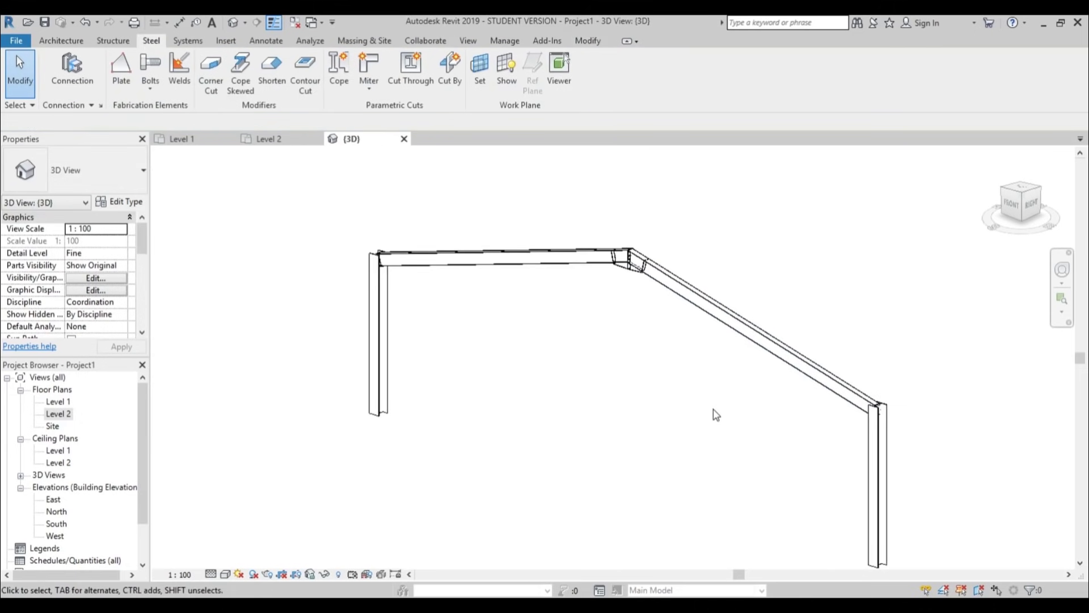
Start a steel plate at the opposite eave, using a picked plane at the beam's end as the work plane
middle_drag(589, 353, 561, 359)
scroll(412, 227, up, 4)
shift+middle_drag(409, 223, 393, 362)
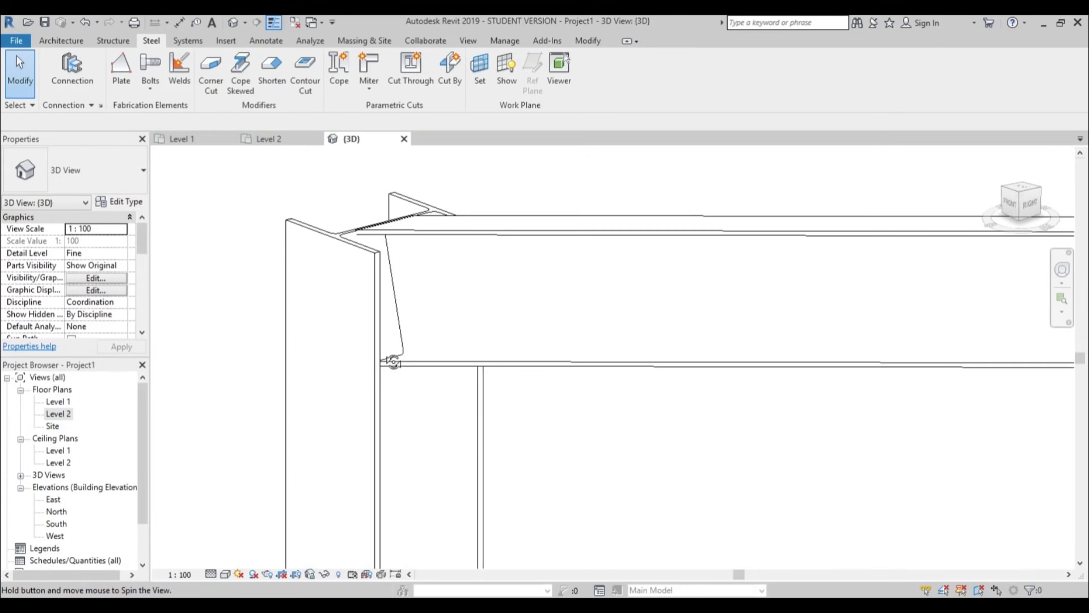
click(120, 74)
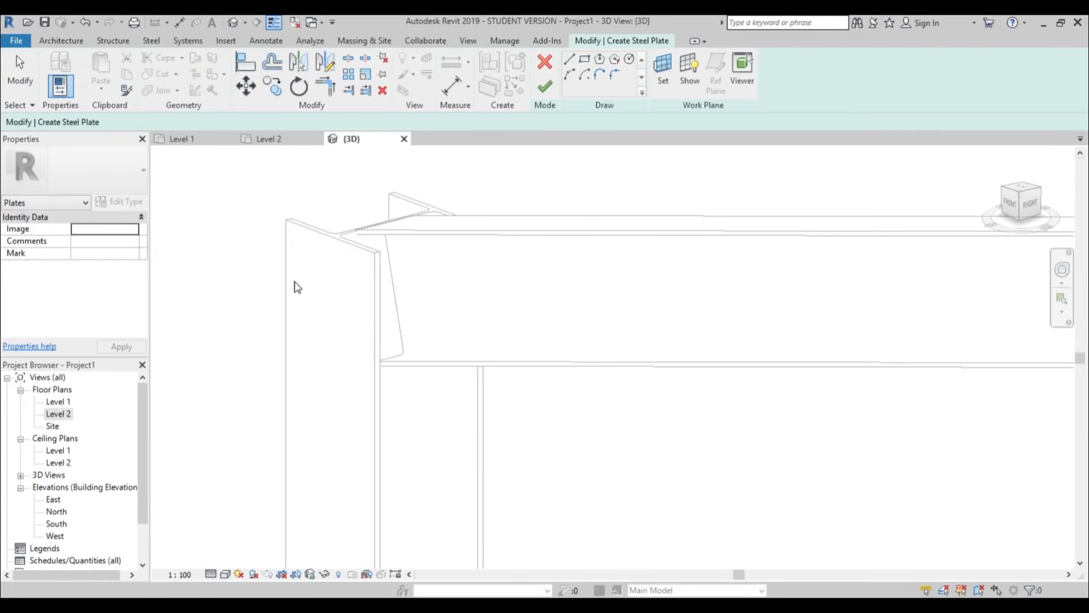
click(664, 74)
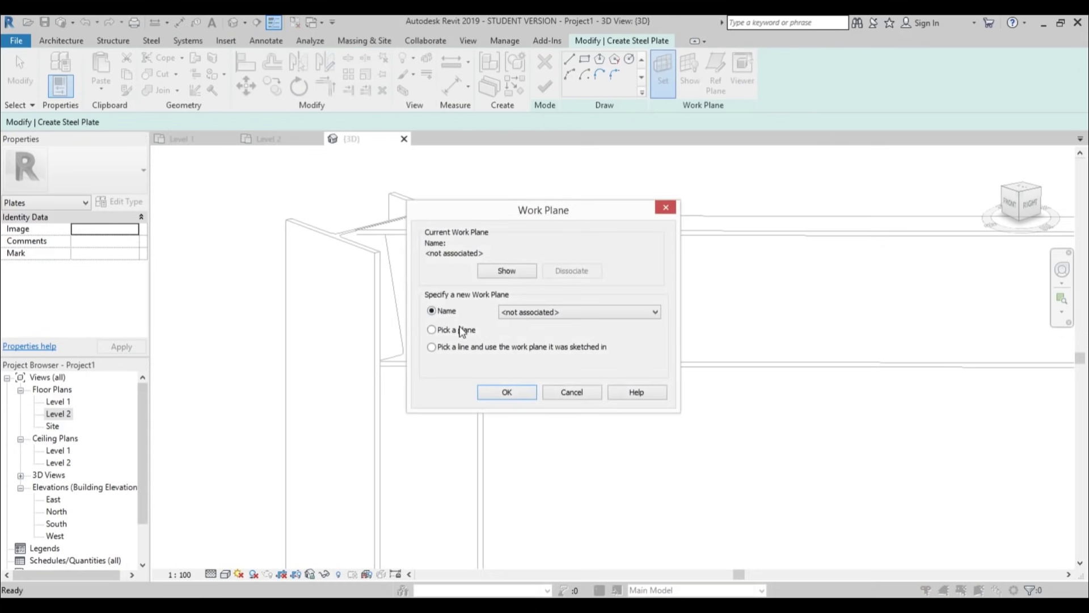
click(489, 389)
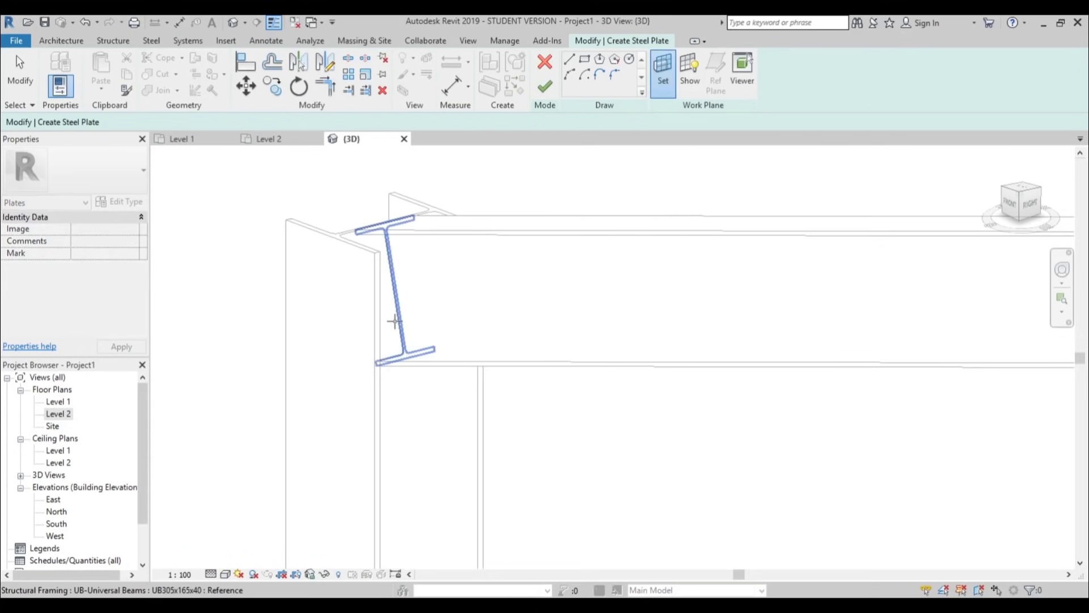
click(394, 320)
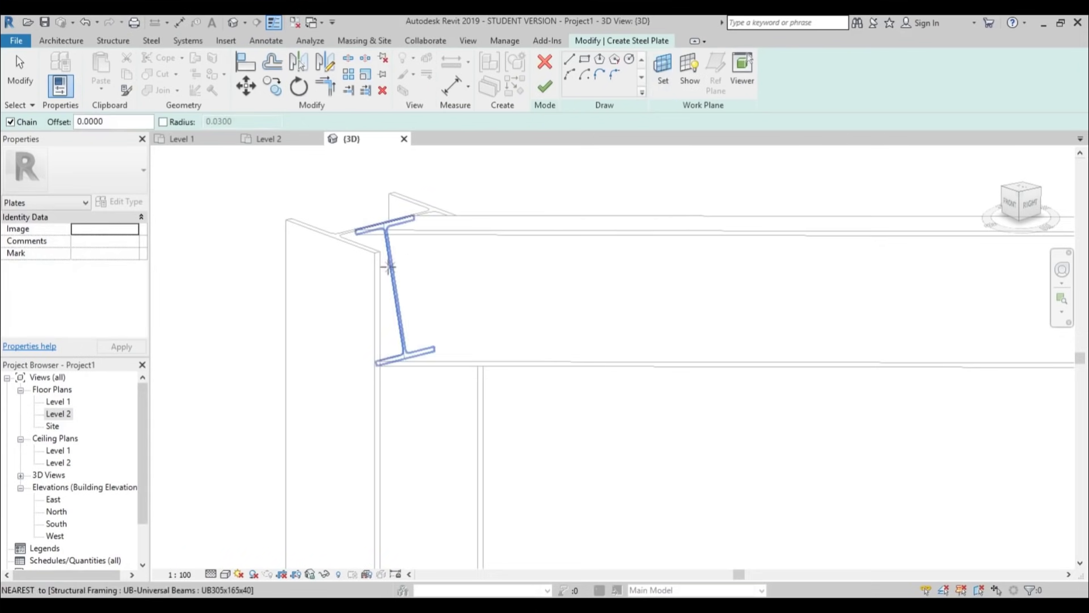
Sketch a rectangular plate outline across the joint between the sloped beam's end and the column
click(584, 62)
mouse_move(438, 341)
shift+middle_down()
mouse_move(445, 324)
mouse_move(346, 390)
mouse_move(248, 351)
shift+middle_up()
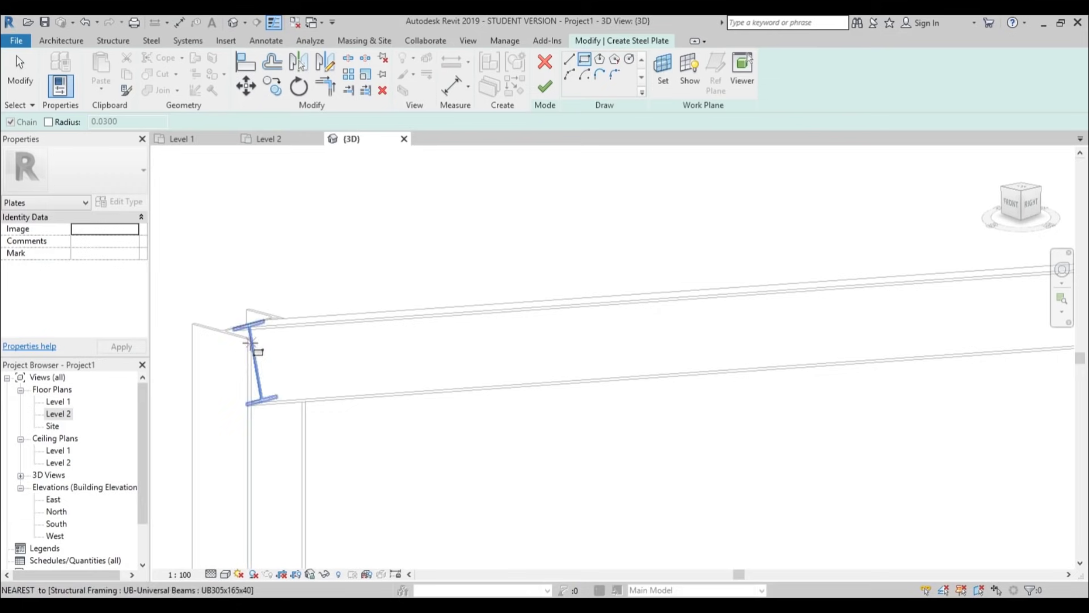
click(249, 342)
click(354, 476)
mouse_move(354, 477)
shift+middle_down()
mouse_move(393, 272)
mouse_move(397, 347)
mouse_move(471, 309)
mouse_move(434, 298)
shift+middle_up()
scroll(328, 348, up, 3)
mouse_move(329, 347)
shift+middle_down()
mouse_move(328, 370)
mouse_move(284, 426)
mouse_move(296, 365)
shift+middle_up()
key(Escape)
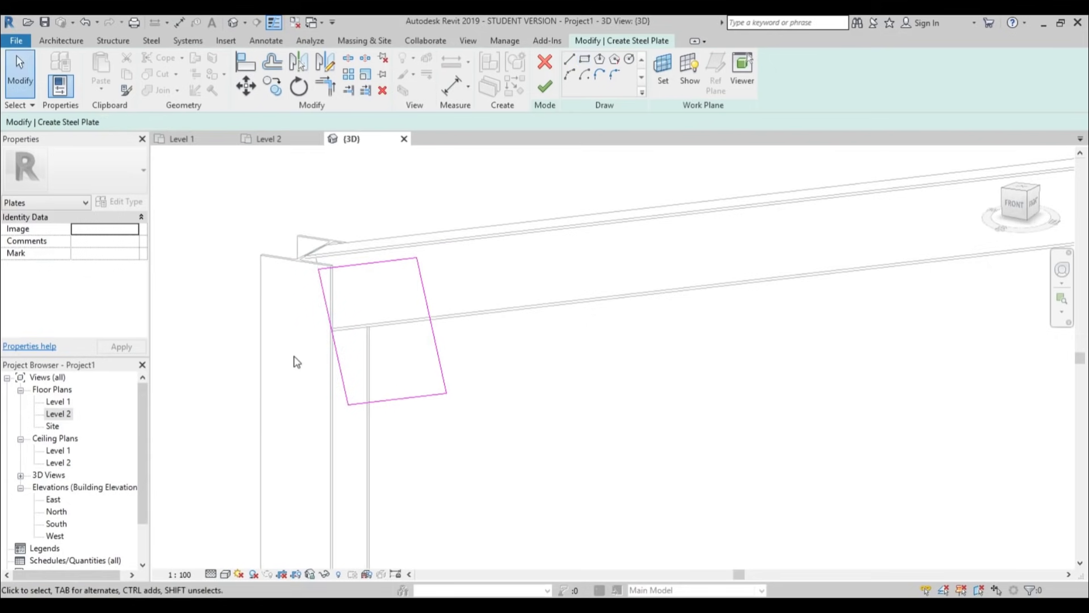
Align the plate sketch's column-side edge with the column and raise its lower edge, making the sketch about 0.54 by 0.34 m
scroll(304, 260, up, 2)
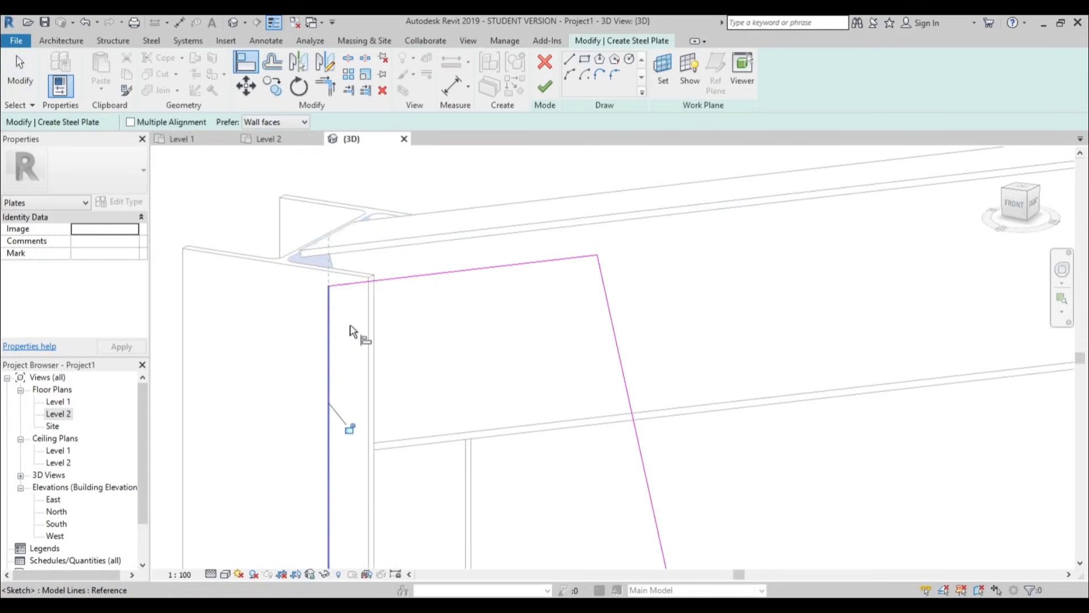
scroll(352, 333, down, 3)
middle_drag(352, 351, 463, 297)
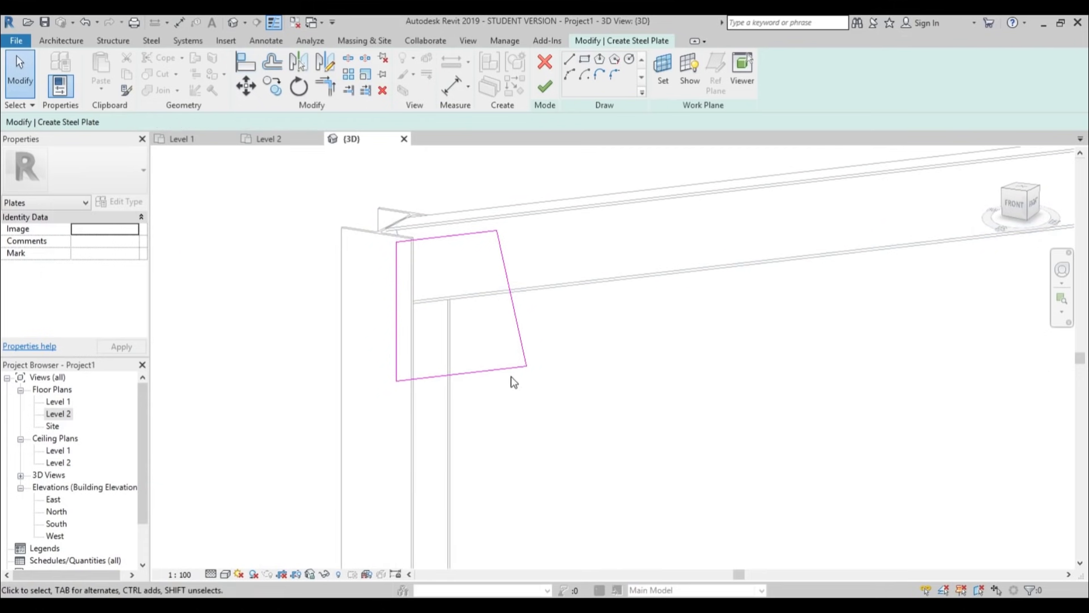
drag(482, 353, 475, 322)
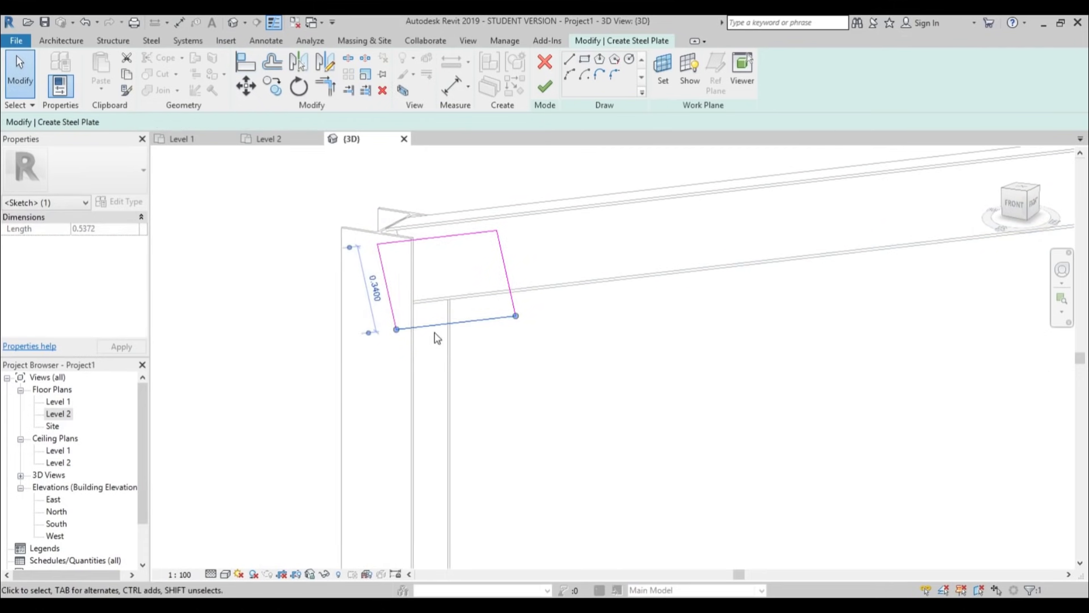
Align the slanted column-side edge of the plate sketch with the column's vertical reference and finish the plate
mouse_move(396, 315)
shift+middle_down()
mouse_move(427, 326)
mouse_move(418, 274)
shift+middle_up()
click(412, 284)
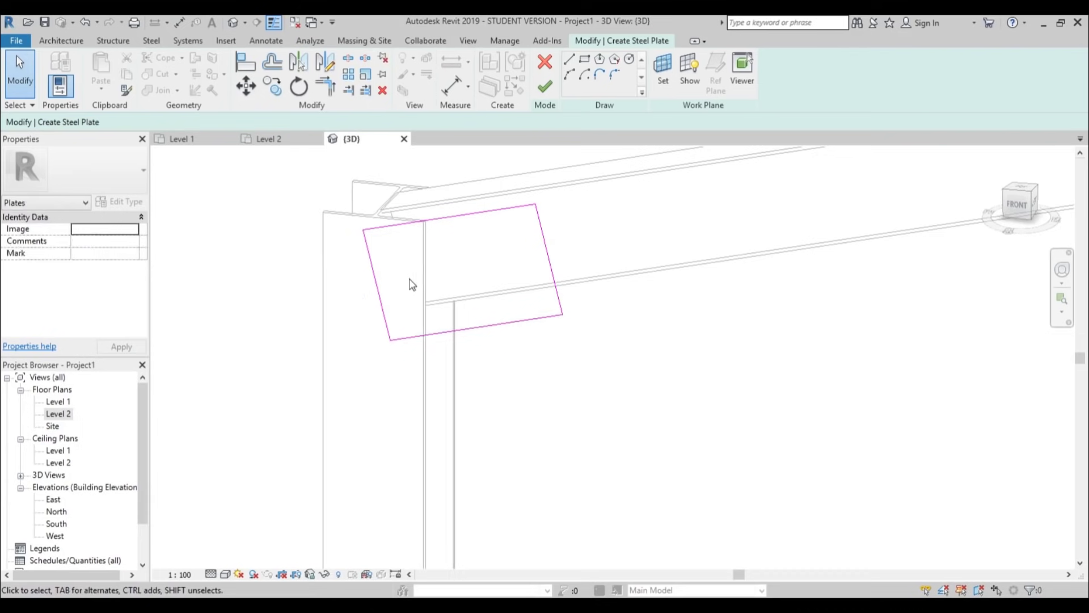
key(l)
scroll(381, 221, up, 4)
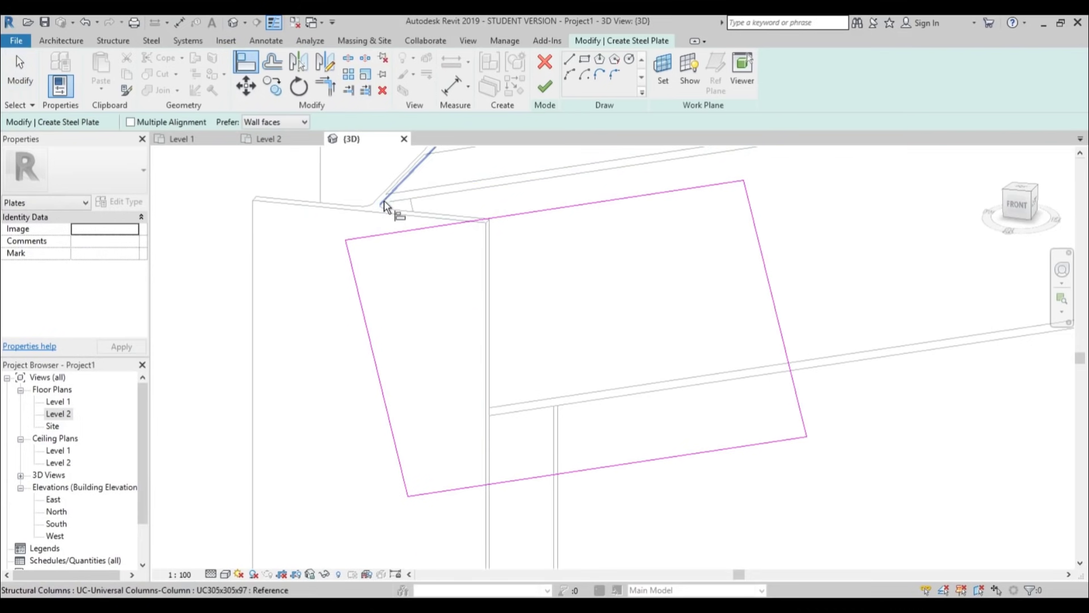
click(355, 272)
scroll(493, 245, down, 4)
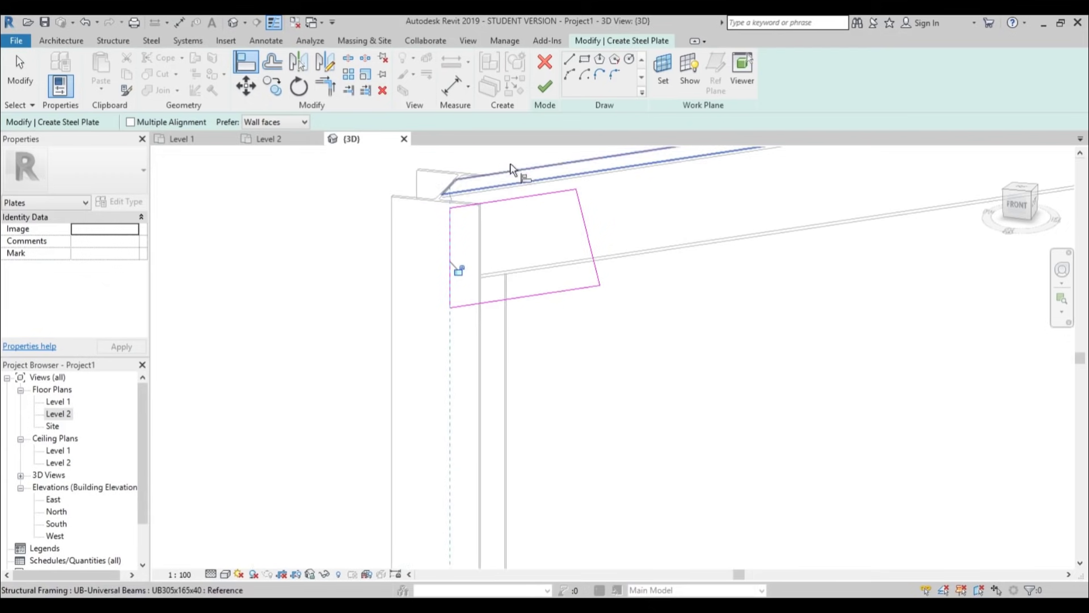
click(545, 88)
shift+middle_drag(594, 288, 565, 235)
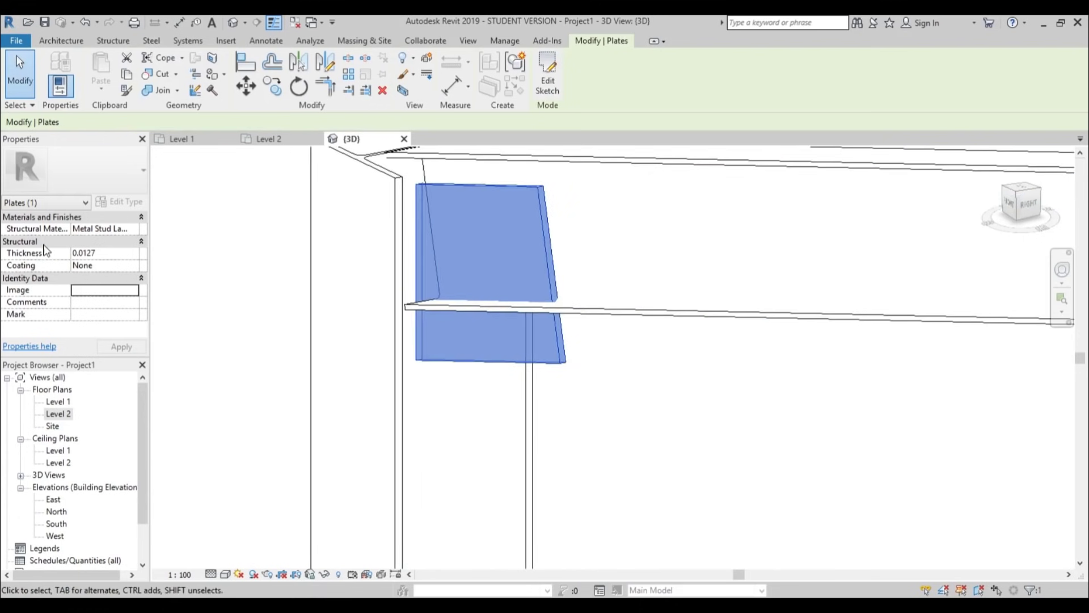
click(645, 398)
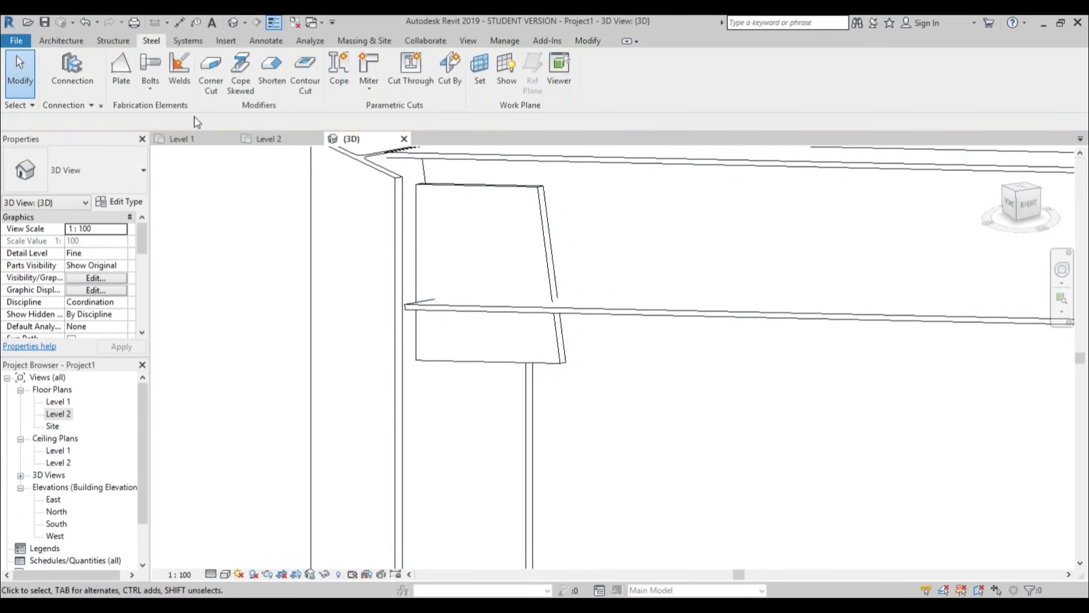
Cut the plate's lower corner away from the column with a corner cut, setting Side 1 and Side 2 to 0.1 m
click(209, 88)
click(564, 366)
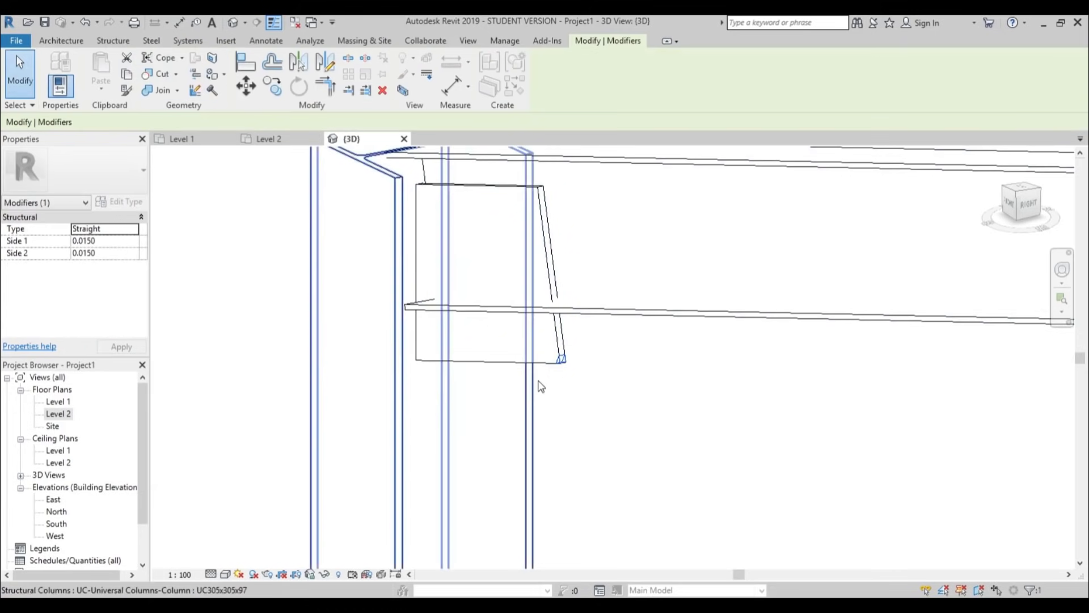
scroll(536, 388, up, 4)
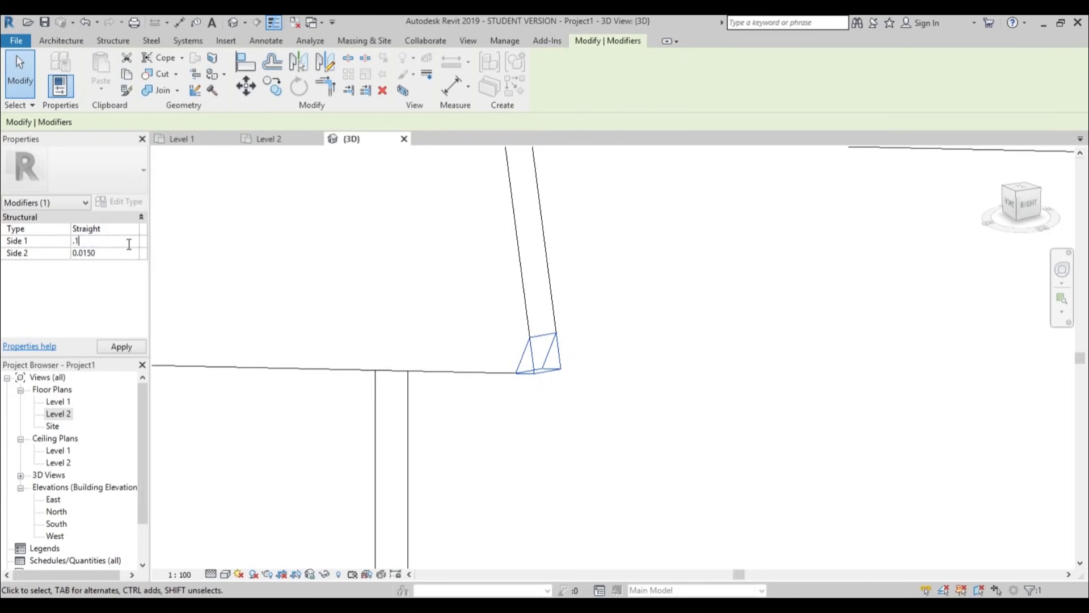
key(Return)
click(119, 253)
text(0.1000)
key(Return)
shift+middle_drag(624, 392, 494, 241)
key(Escape)
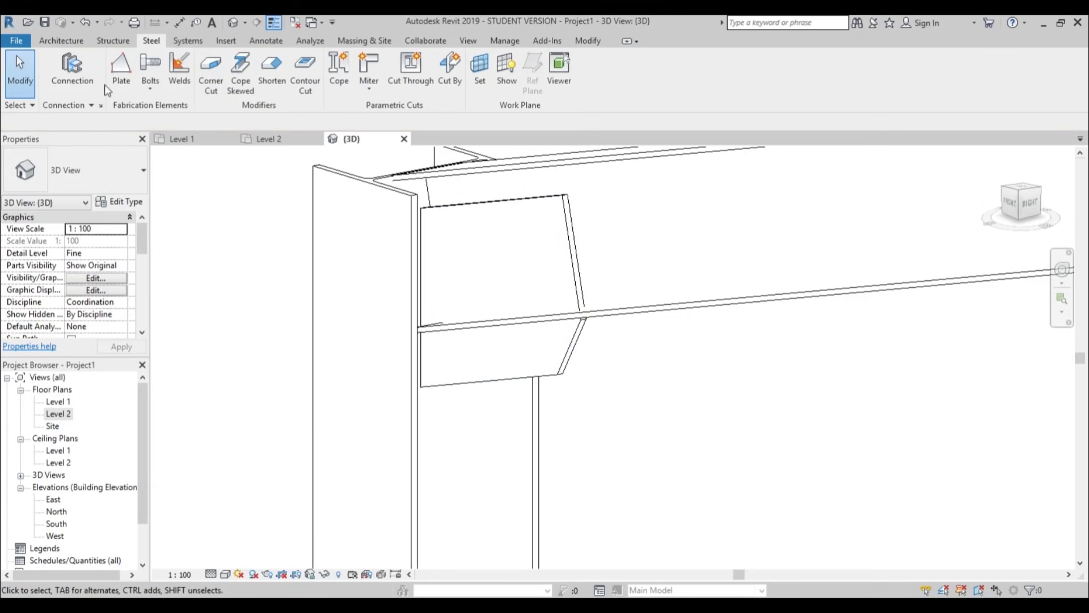
click(152, 68)
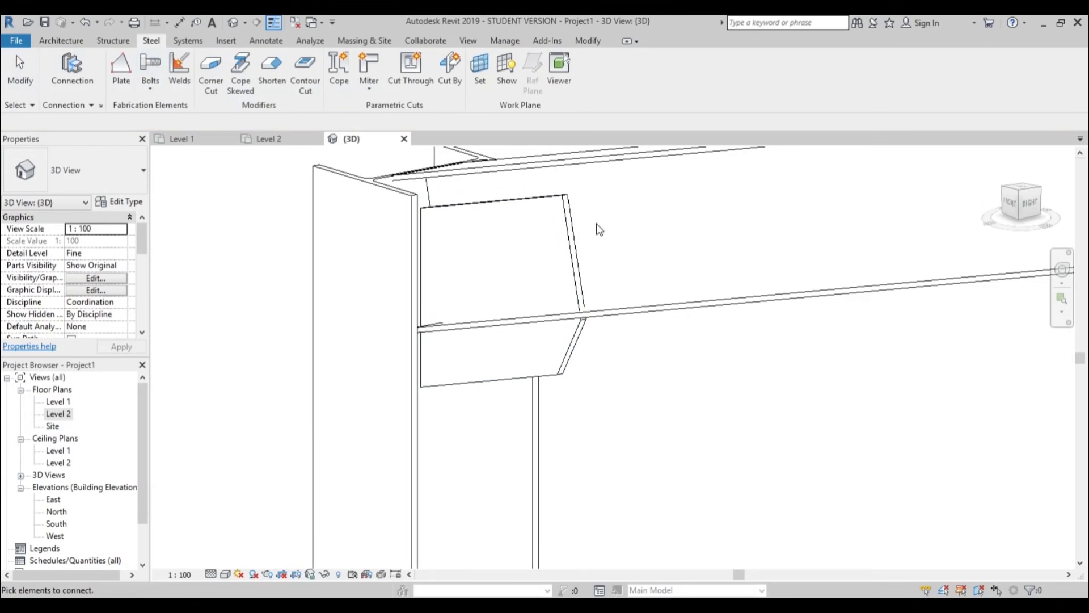
click(535, 262)
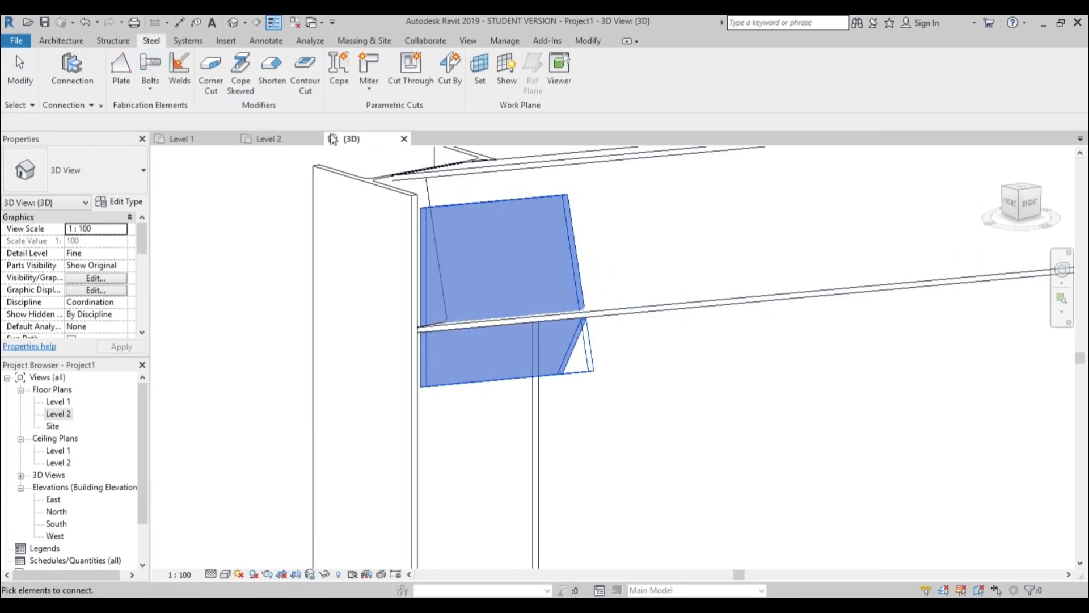
click(159, 90)
click(180, 123)
scroll(534, 199, up, 4)
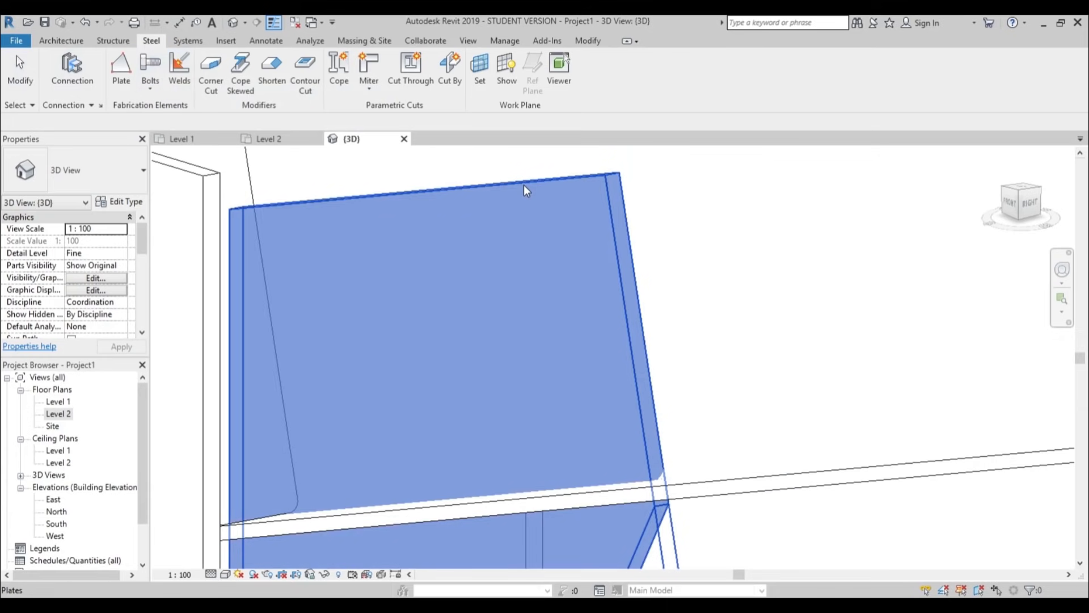
click(523, 185)
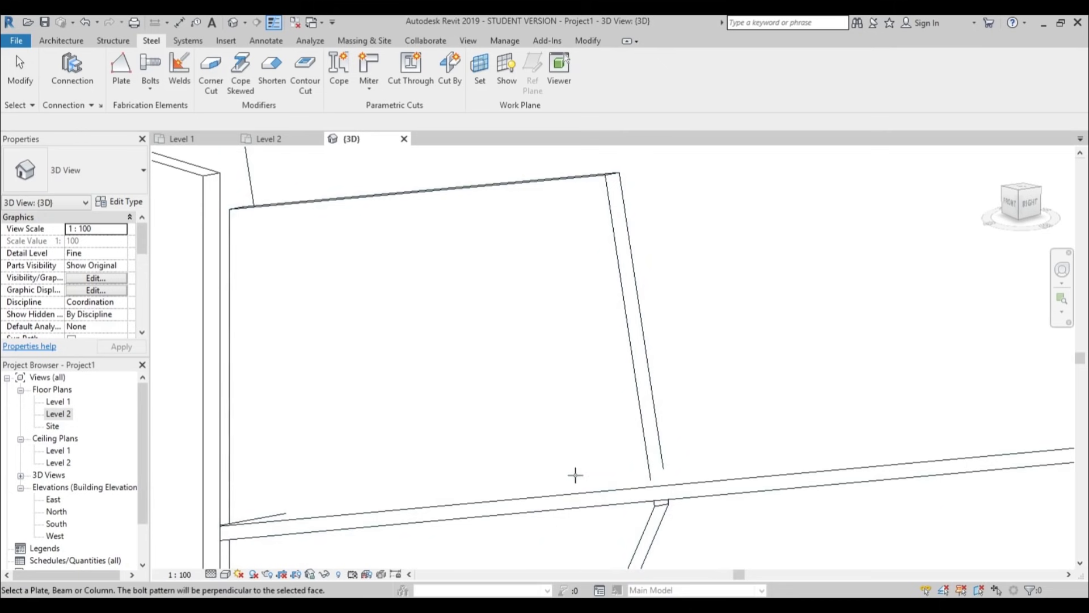
key(c)
key(c)
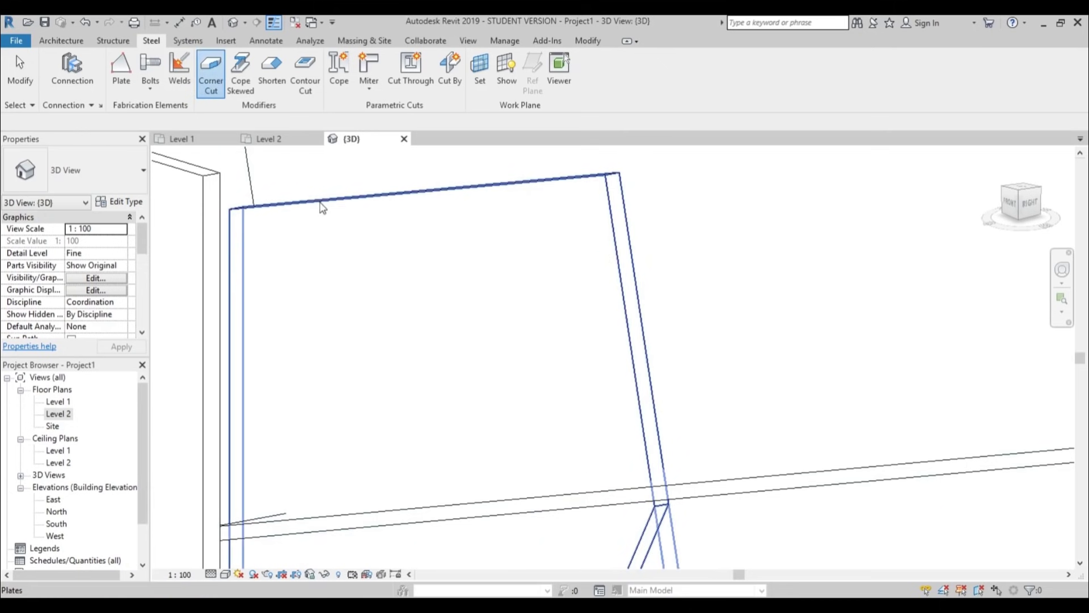
Start a bolt pattern on the plate's face and sketch a rectangle about 0.37 by 0.09 m across its upper part
click(150, 86)
click(162, 111)
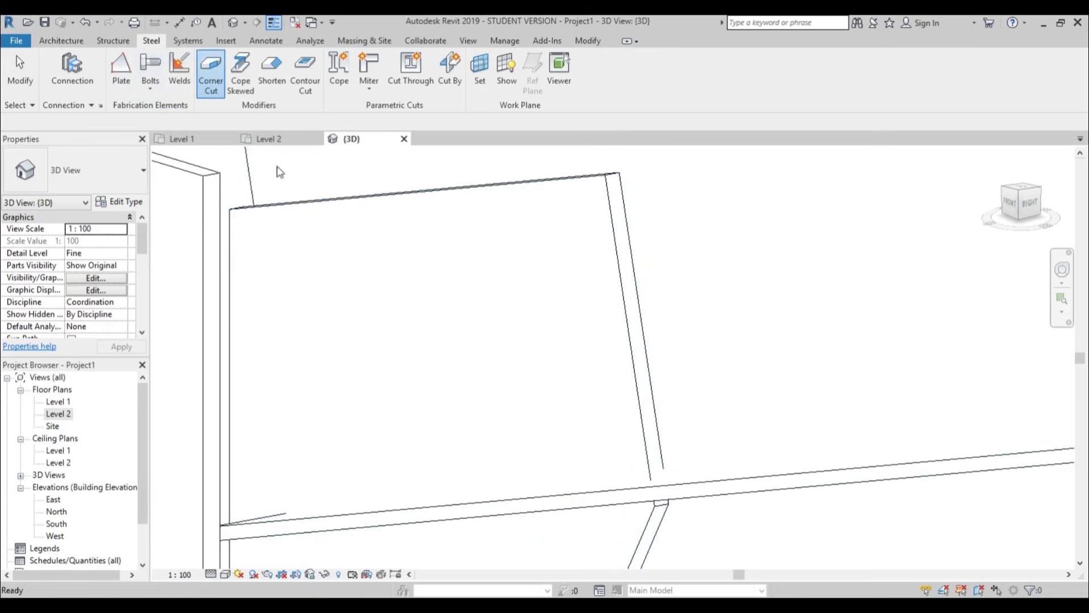
scroll(431, 234, down, 3)
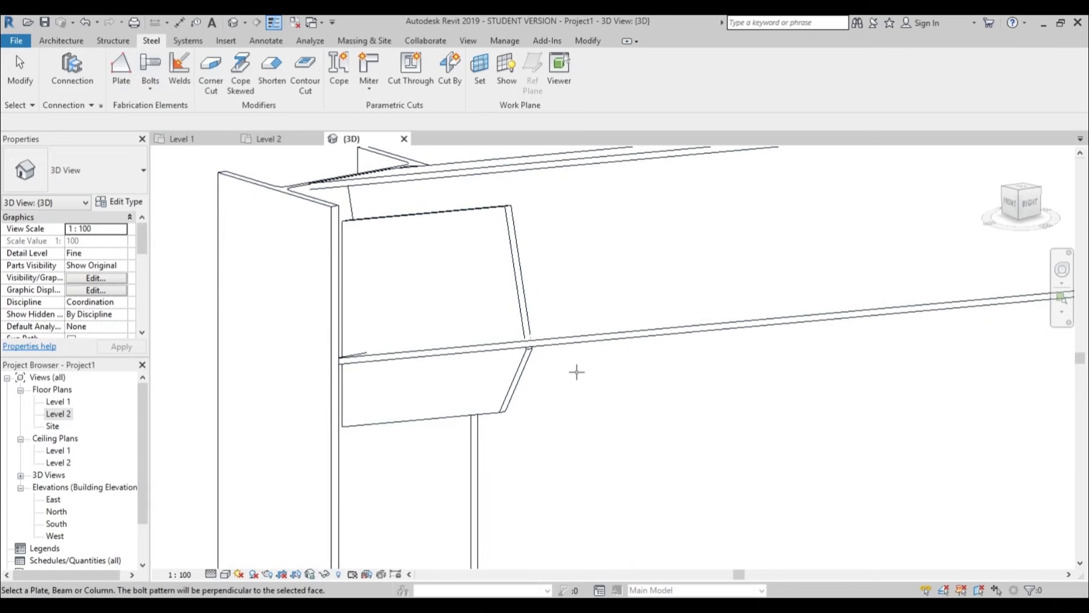
click(504, 214)
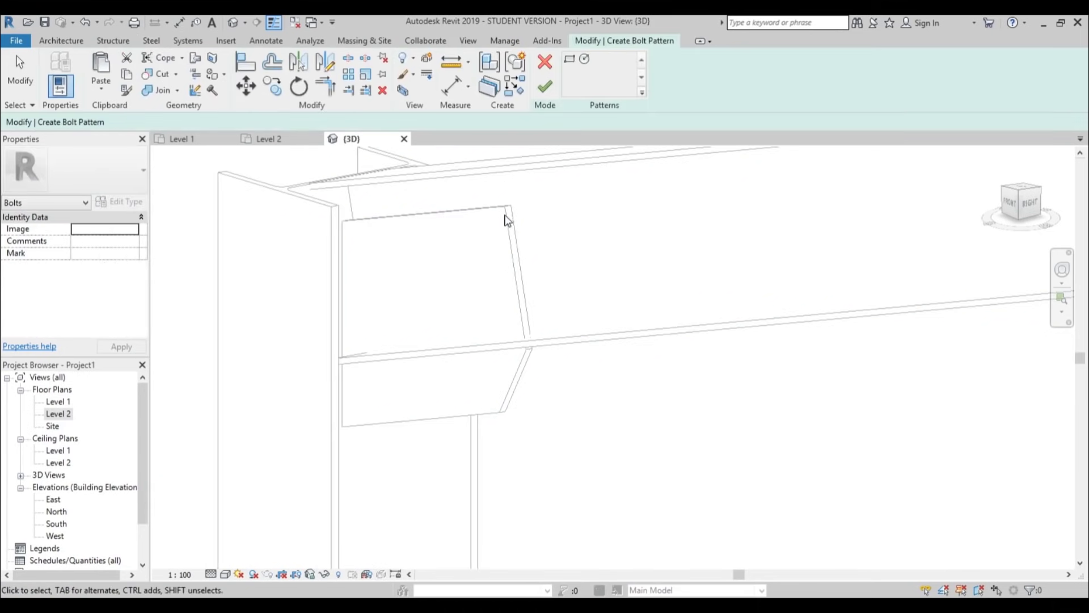
scroll(429, 298, up, 3)
click(584, 58)
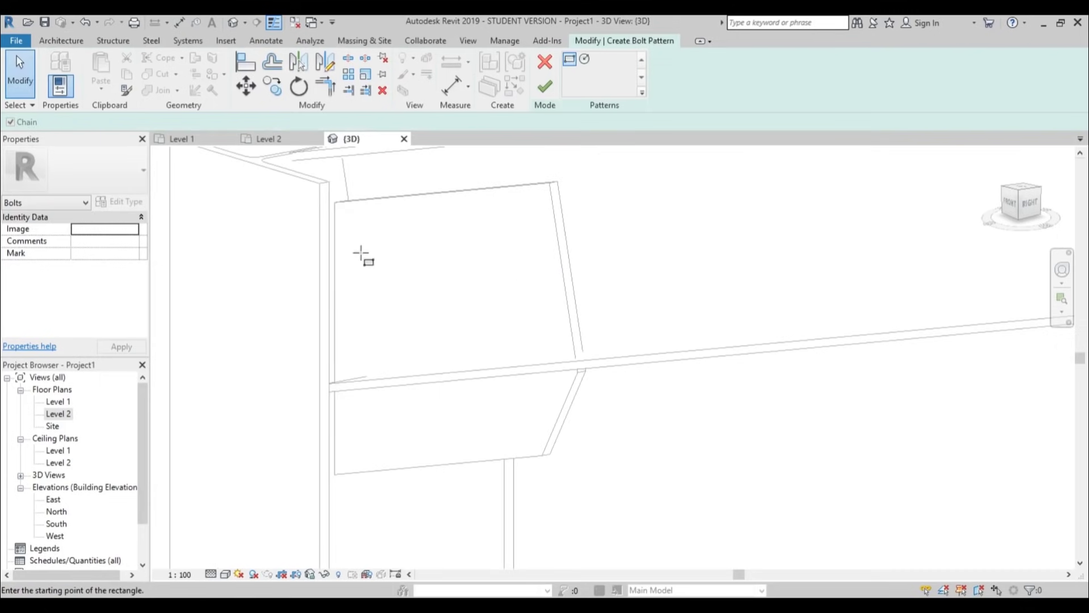
click(355, 225)
click(545, 341)
scroll(540, 355, down, 3)
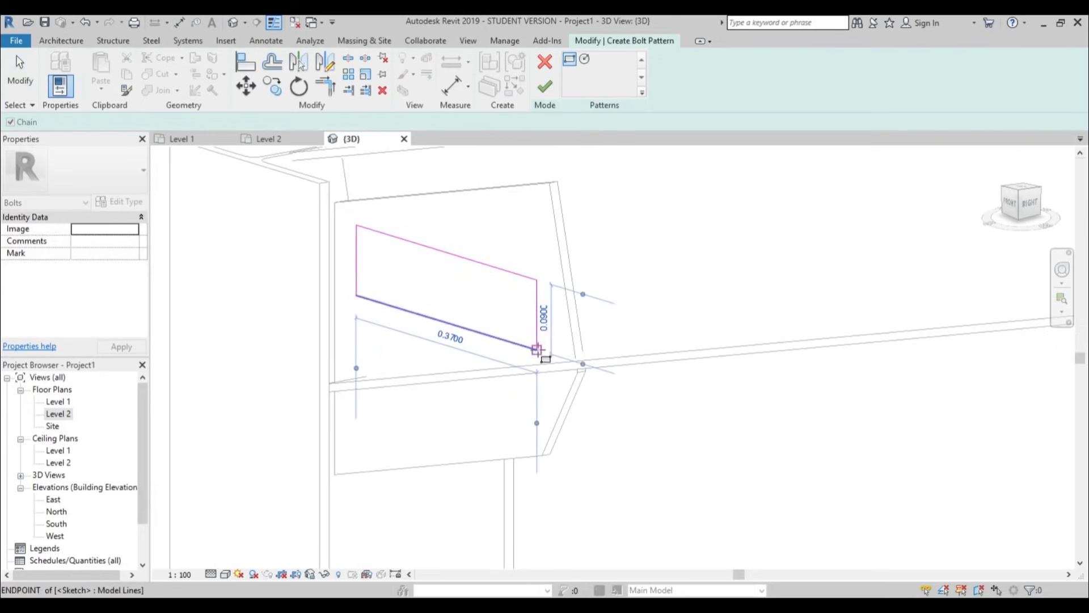
Rotate the whole bolt pattern rectangle 14° about its centre so it runs parallel to the sloped beam
key(Escape)
shift+middle_drag(540, 316, 518, 250)
scroll(518, 250, up, 2)
drag(622, 398, 624, 399)
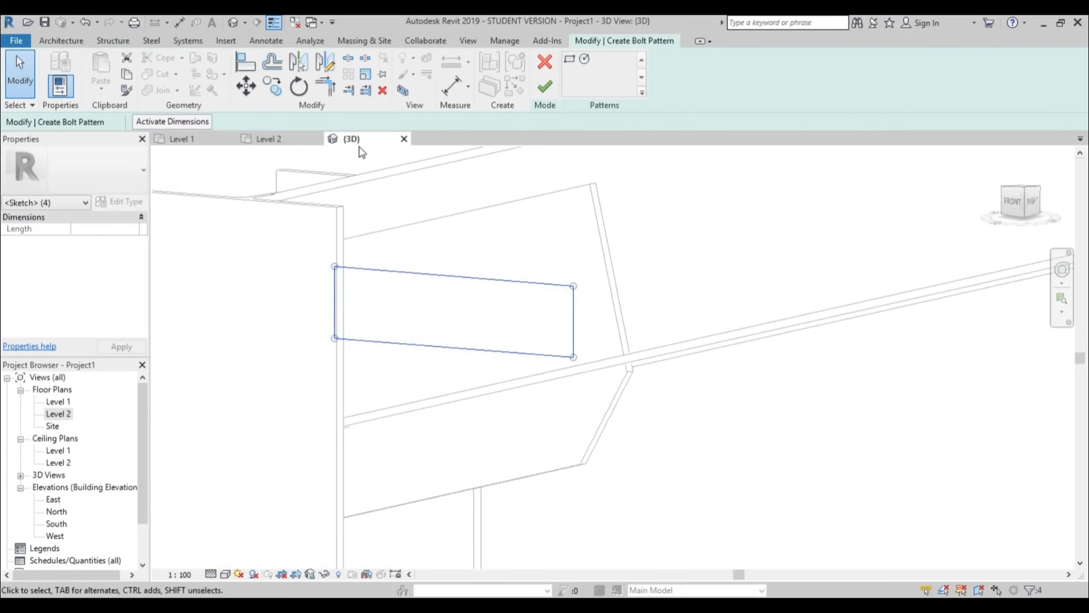
click(299, 87)
click(747, 334)
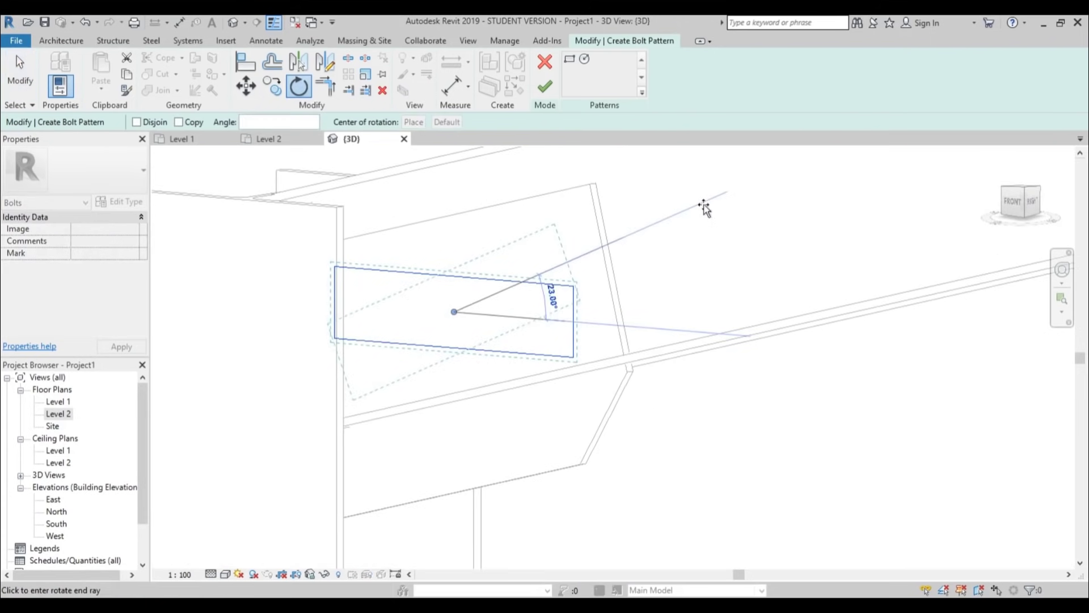
click(722, 247)
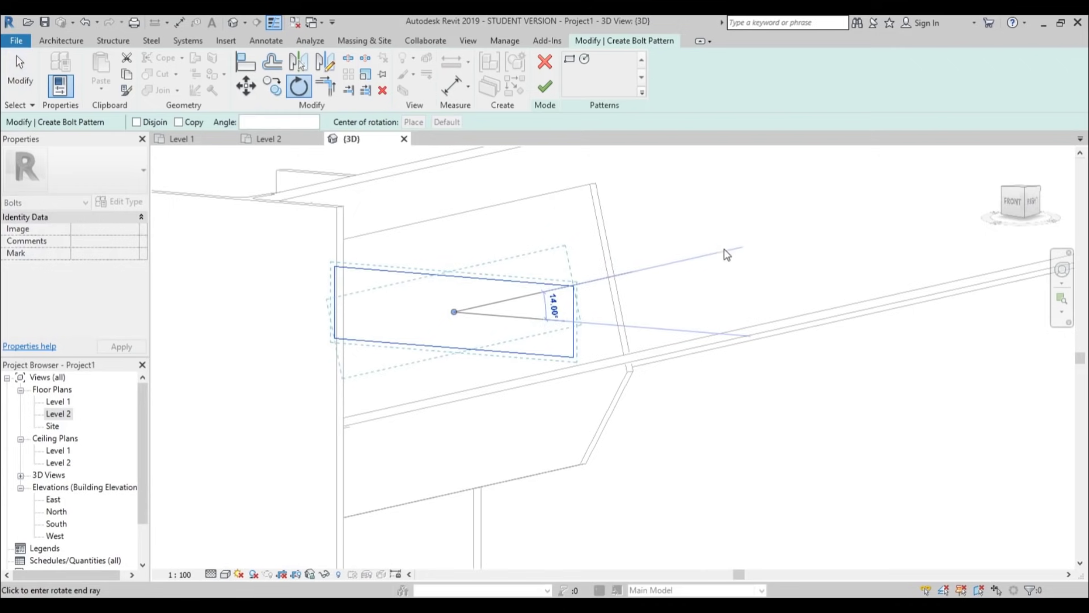
Stretch the corners of the bolt pattern sketch outward towards the plate's edges and try to finish the pattern
click(340, 336)
mouse_move(340, 337)
mouse_down()
mouse_move(389, 329)
mouse_move(370, 340)
mouse_move(363, 389)
mouse_up()
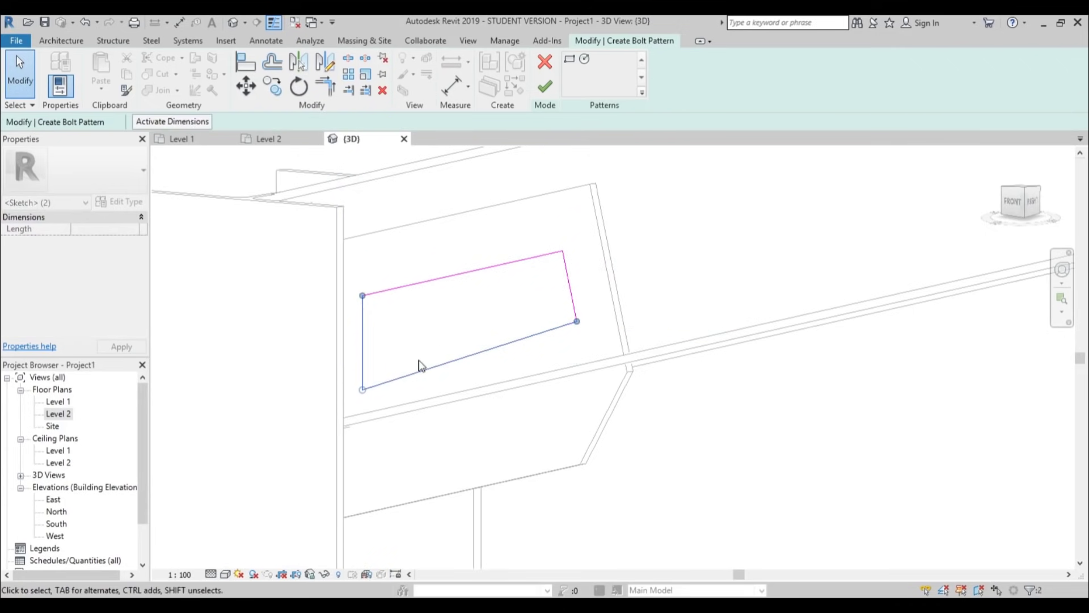
drag(562, 251, 577, 211)
mouse_move(567, 317)
mouse_down()
mouse_move(571, 340)
mouse_move(600, 346)
mouse_move(588, 336)
mouse_up()
click(366, 293)
drag(366, 294, 351, 263)
scroll(401, 284, down, 3)
mouse_move(401, 284)
shift+middle_down()
mouse_move(418, 358)
mouse_move(470, 265)
shift+middle_up()
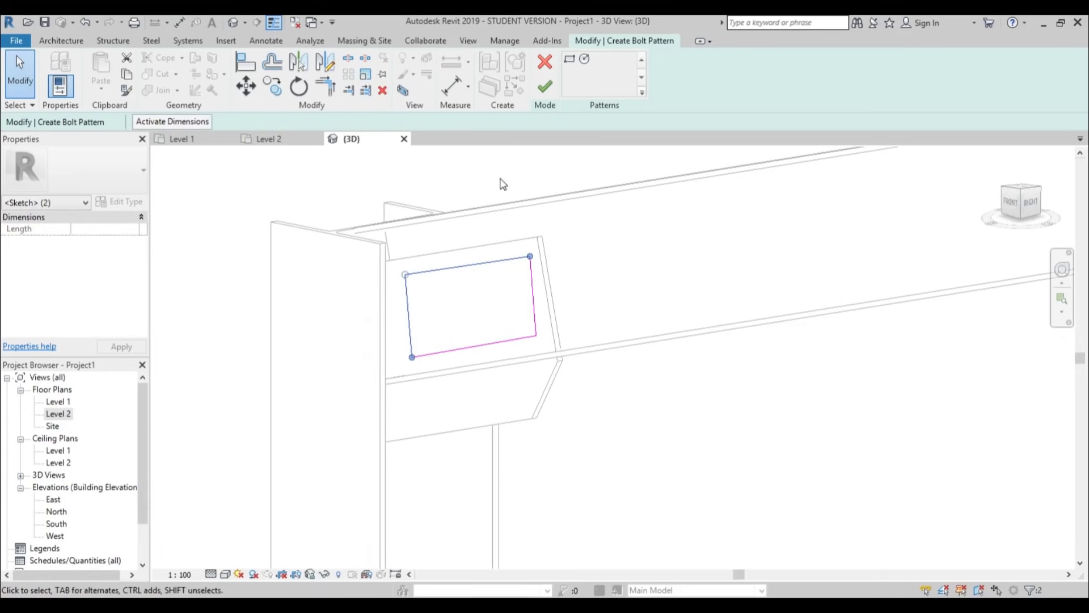
click(545, 87)
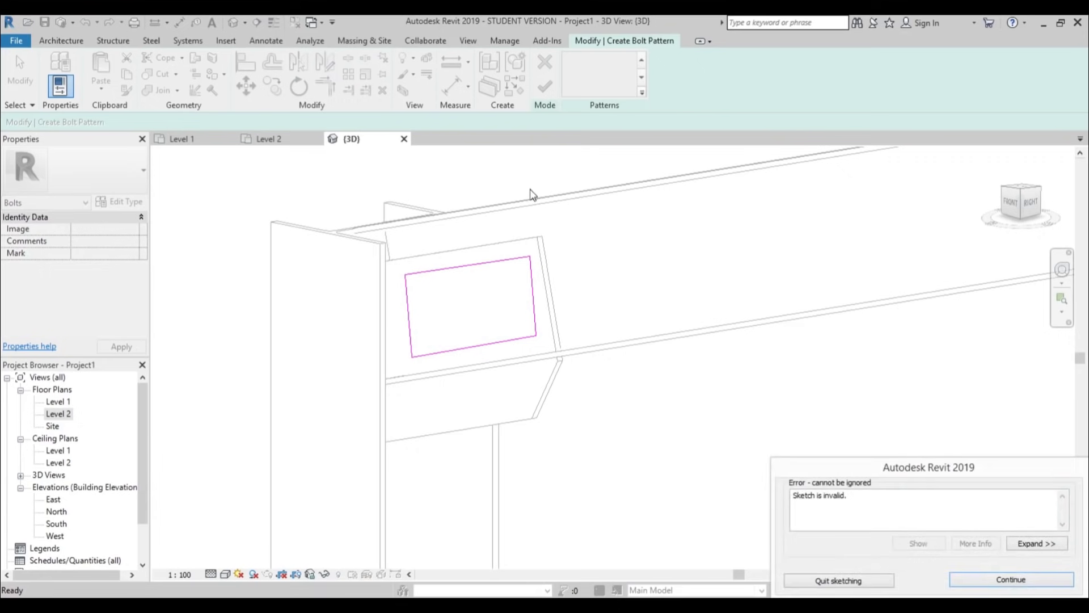
click(980, 579)
scroll(421, 307, up, 2)
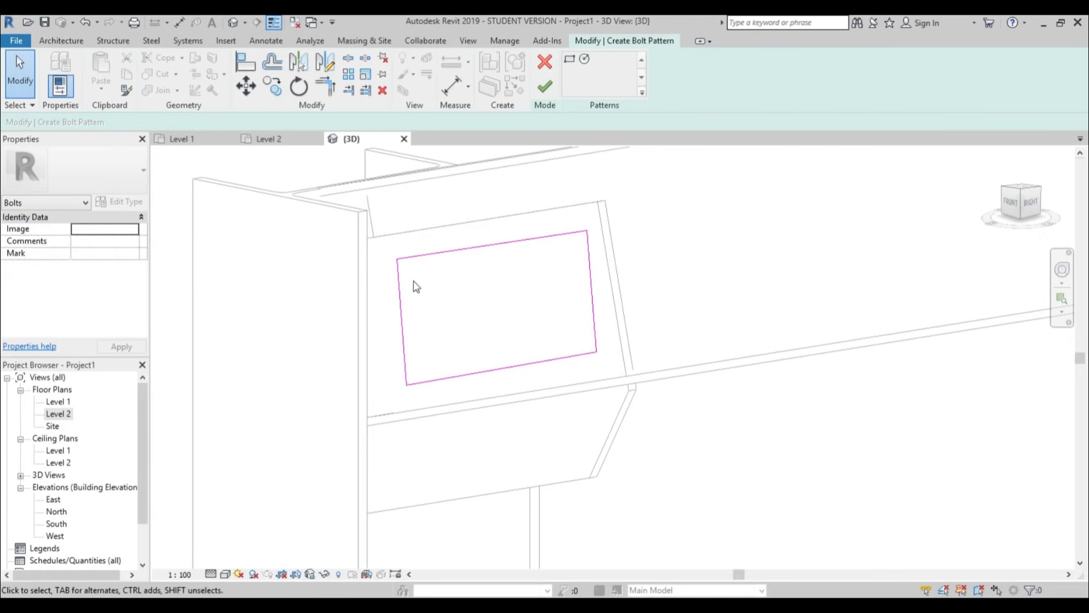
Undo the corner stretches, back to the rotated bolt pattern rectangle
click(85, 23)
click(85, 23)
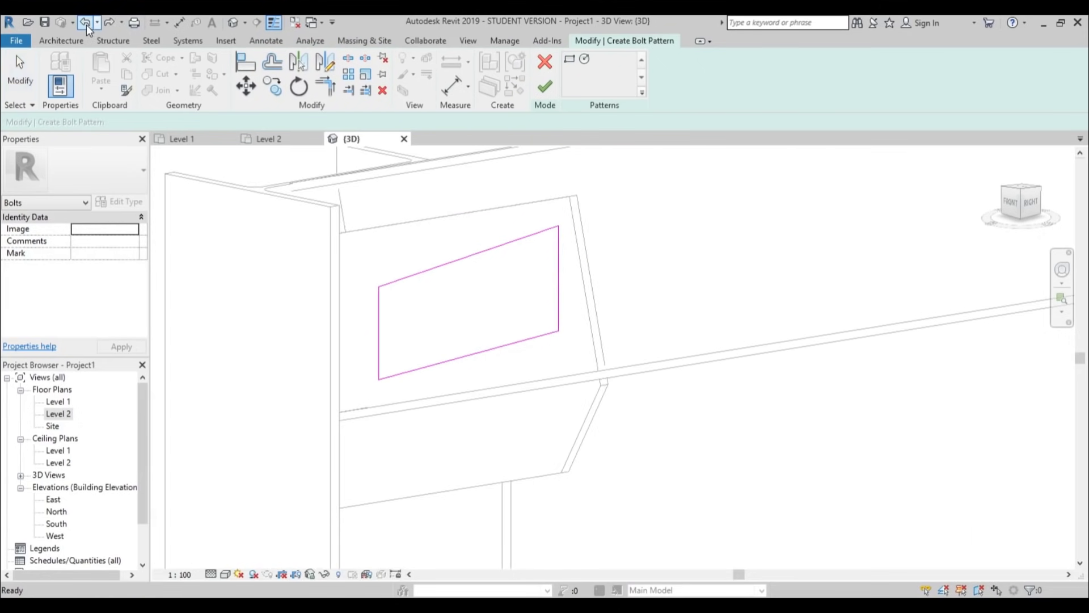
click(85, 22)
click(85, 22)
click(86, 25)
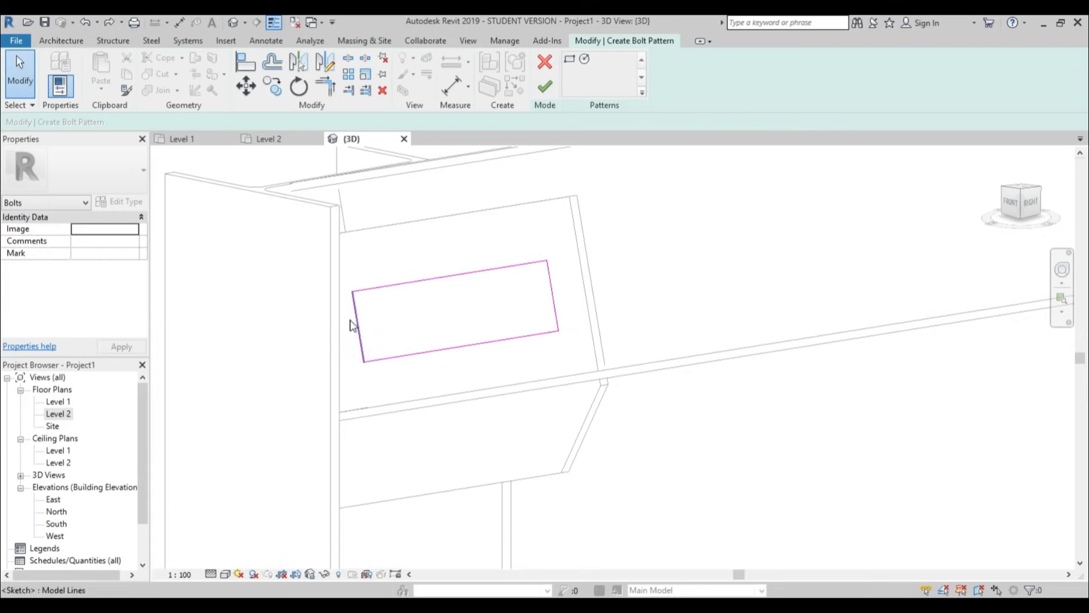
Finish the rotated rectangular bolt pattern on the plate
click(543, 94)
click(647, 292)
mouse_move(647, 292)
shift+middle_down()
mouse_move(615, 219)
mouse_move(561, 258)
mouse_move(482, 253)
mouse_move(535, 272)
mouse_move(424, 294)
mouse_move(448, 284)
mouse_move(379, 280)
mouse_move(331, 294)
mouse_move(574, 277)
mouse_move(567, 261)
mouse_move(557, 275)
mouse_move(542, 253)
mouse_move(614, 301)
mouse_move(641, 304)
shift+middle_up()
scroll(561, 258, up, 3)
scroll(458, 253, up, 2)
Select the plate's bolts and set the number of bolts along the pattern's long side to 4
click(458, 252)
scroll(542, 253, up, 4)
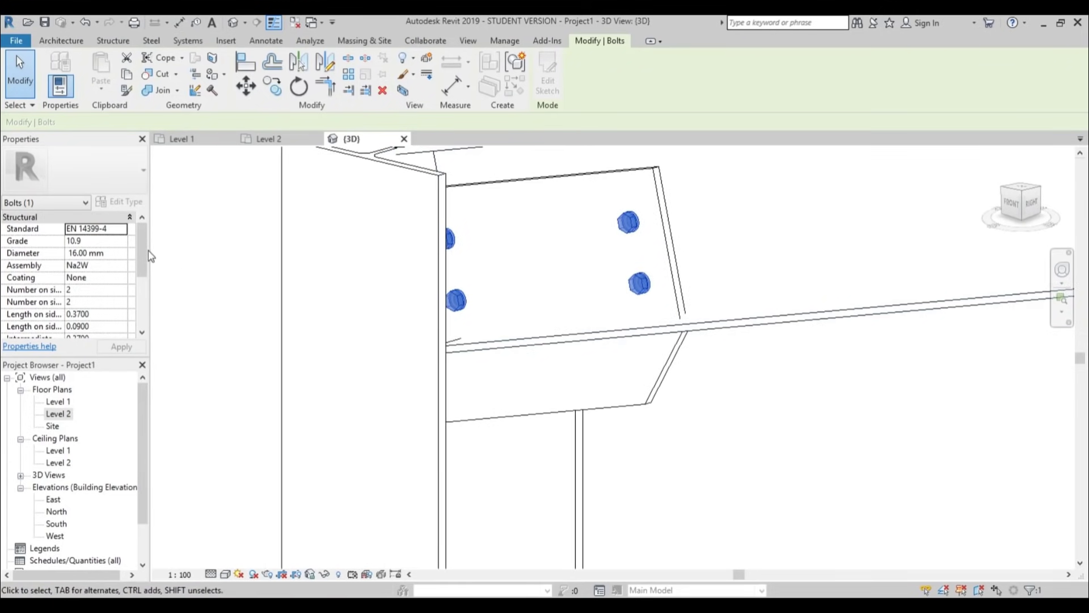
drag(141, 243, 141, 275)
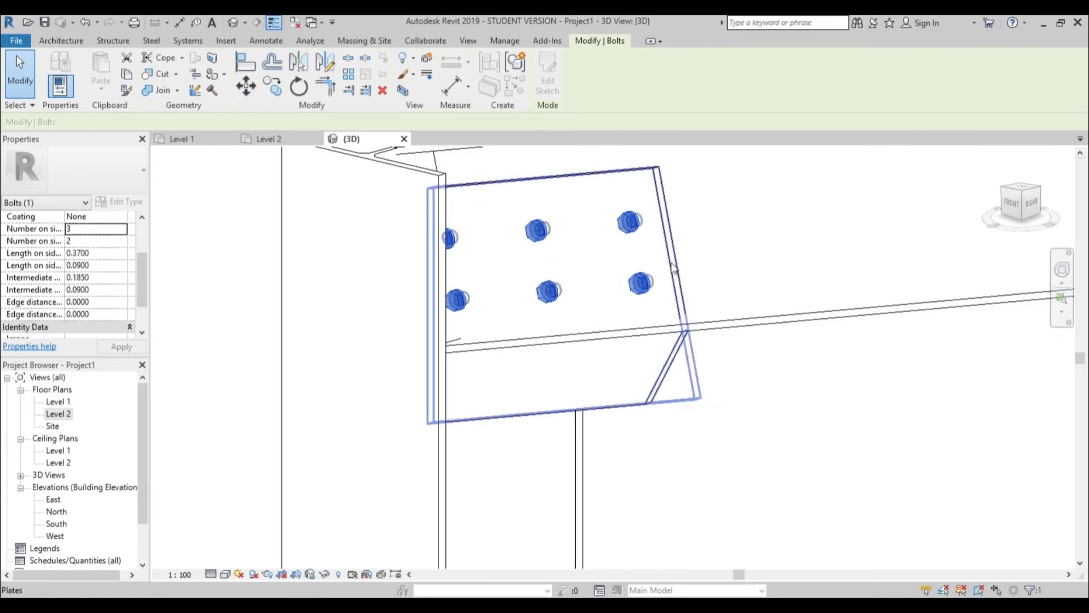
shift+middle_drag(588, 244, 437, 278)
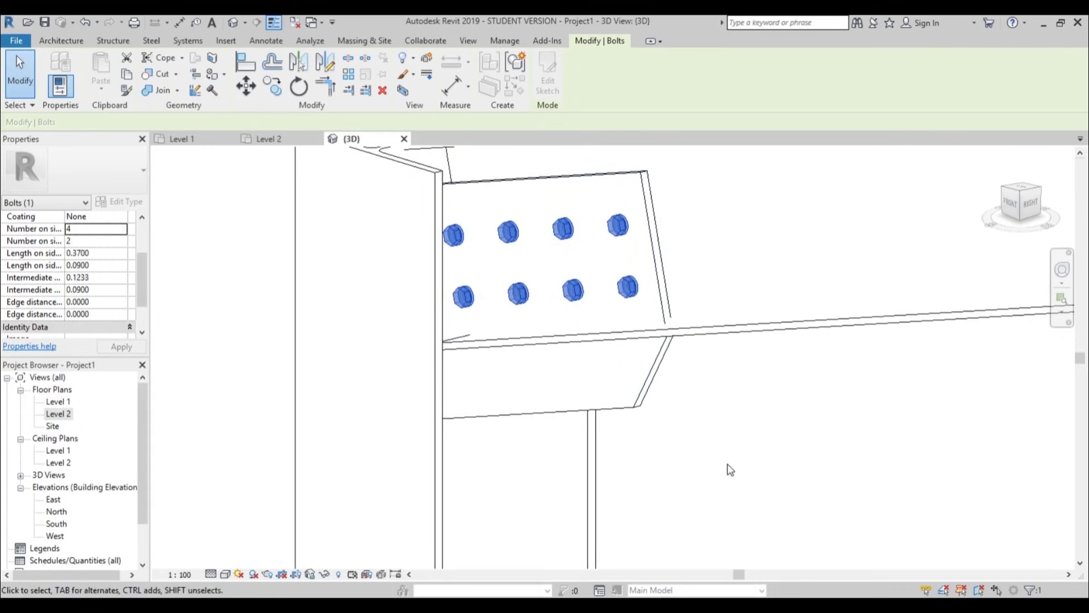
click(722, 408)
Examine the bolted plate joint from several angles and the whole steel frame
shift+middle_drag(621, 329, 557, 274)
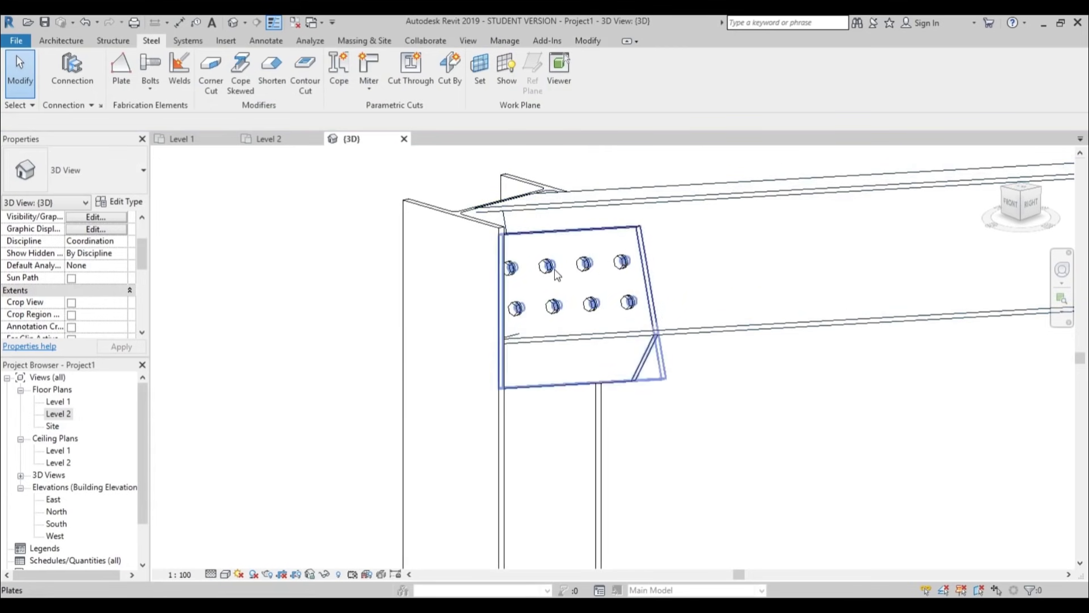
scroll(555, 279, up, 2)
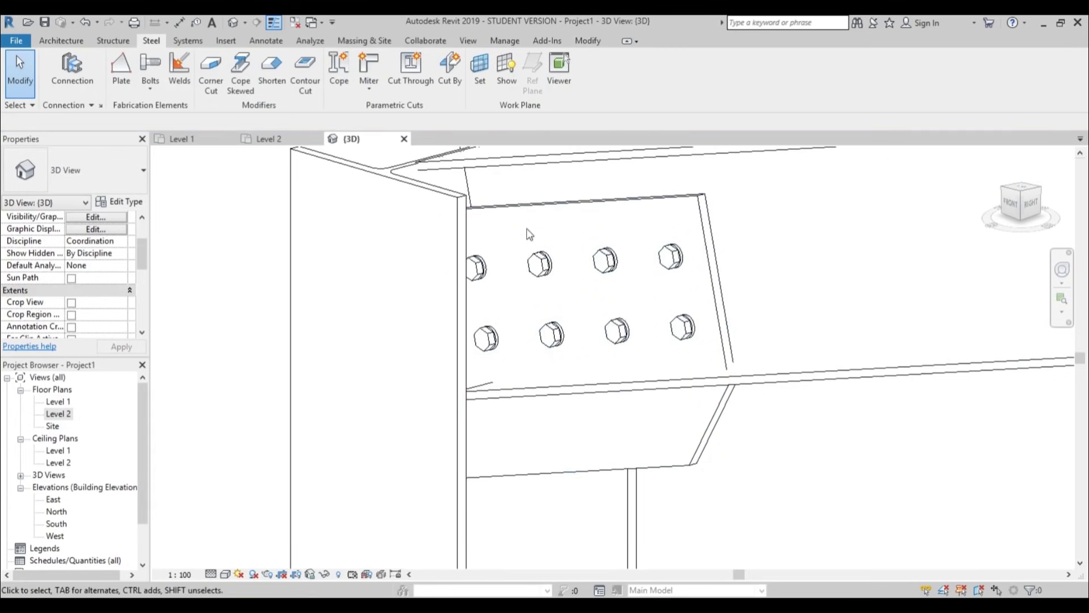
scroll(506, 259, down, 2)
shift+middle_drag(685, 380, 645, 341)
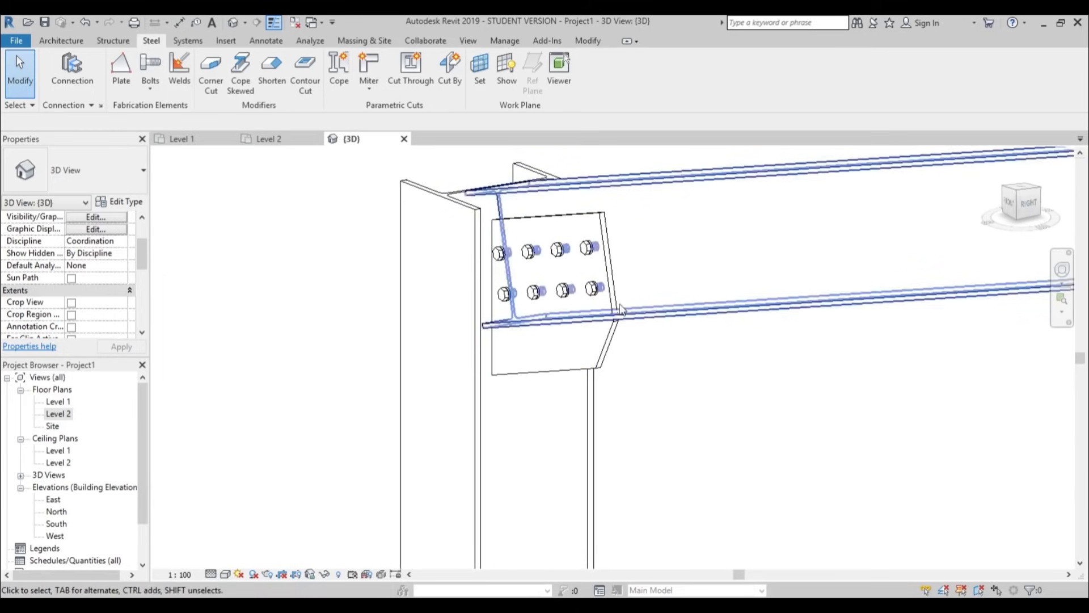
shift+middle_drag(533, 289, 547, 284)
scroll(549, 298, down, 10)
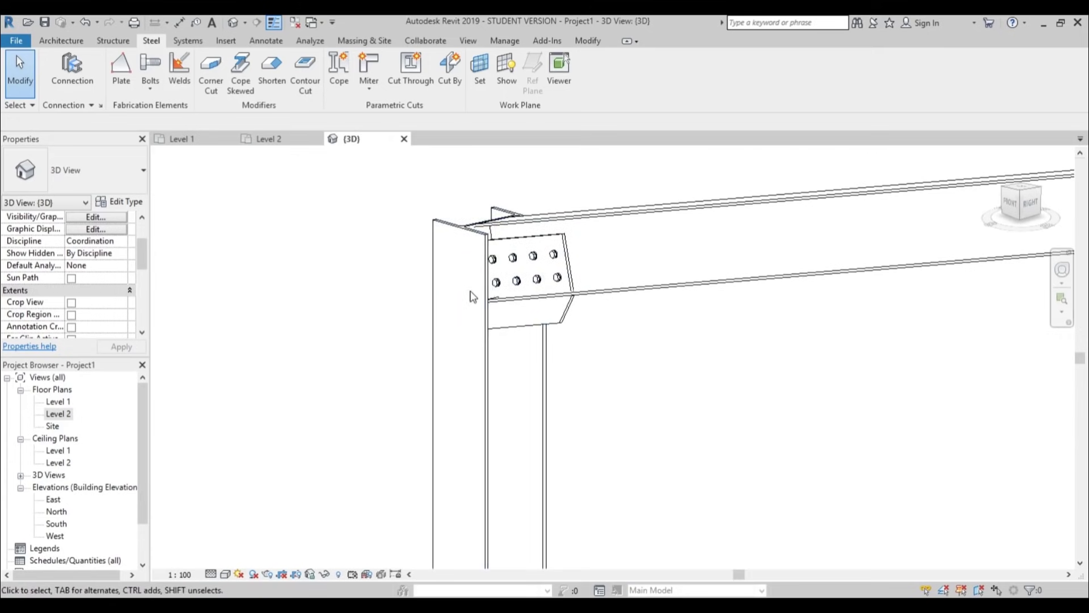
middle_drag(491, 366, 462, 348)
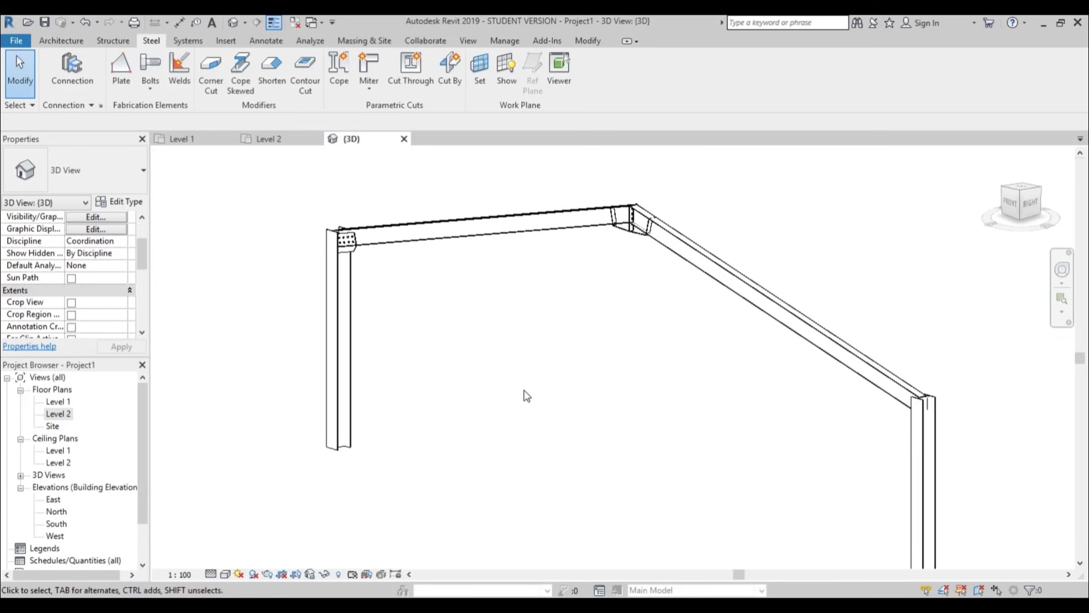